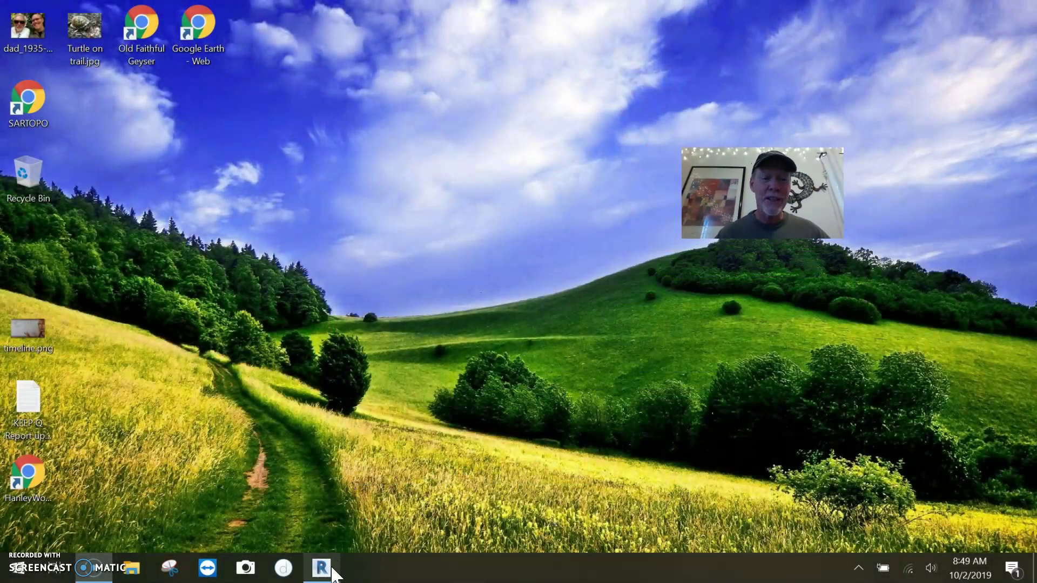
Switch to Revit and open the 01 PLAN floor plan
left_click(322, 568)
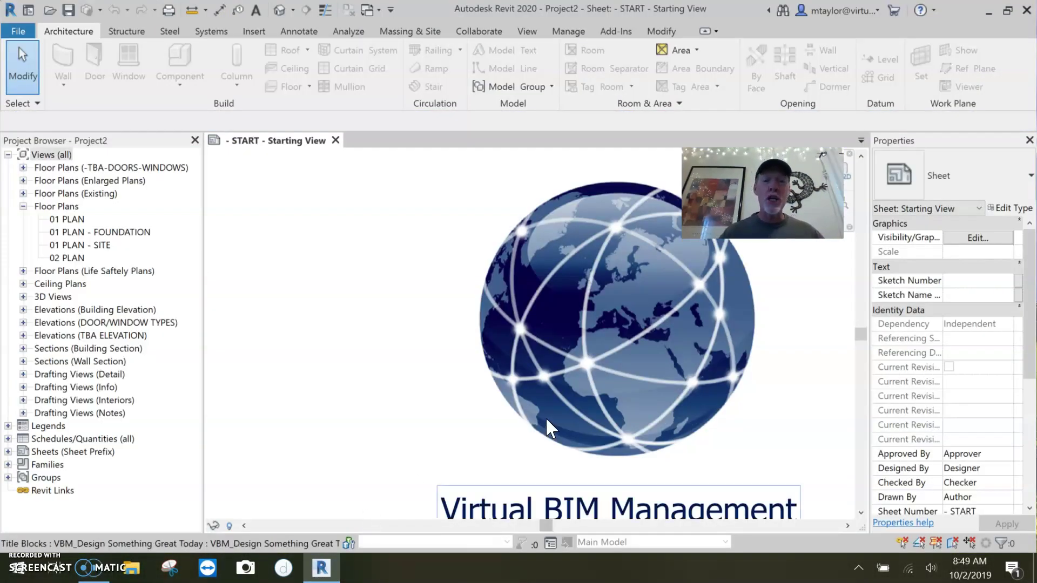
middle_click_drag(452, 447, 287, 257)
scroll(365, 330, "up", 2)
scroll(294, 265, "up", 1)
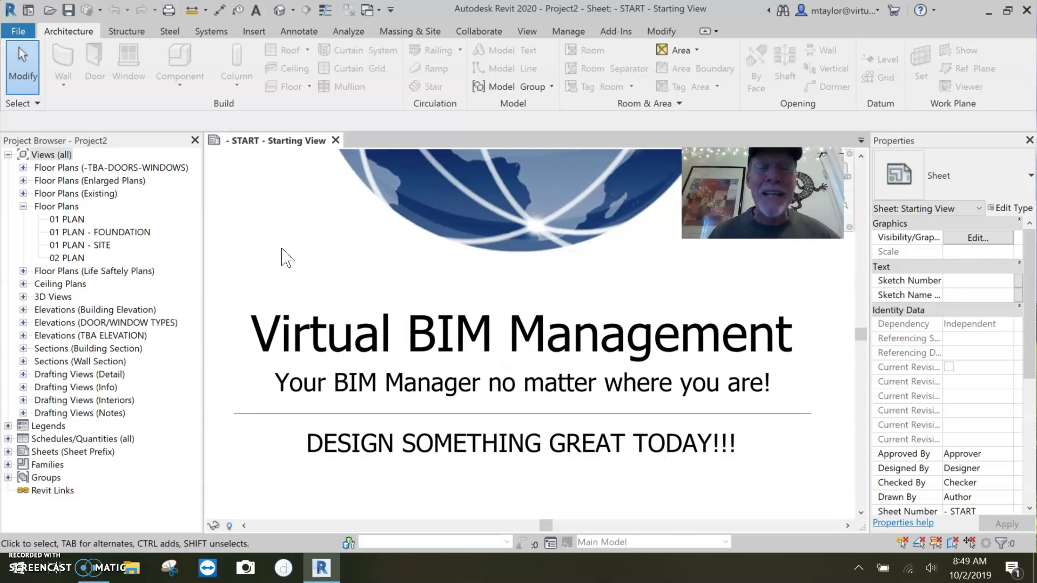
scroll(369, 278, "down", 3)
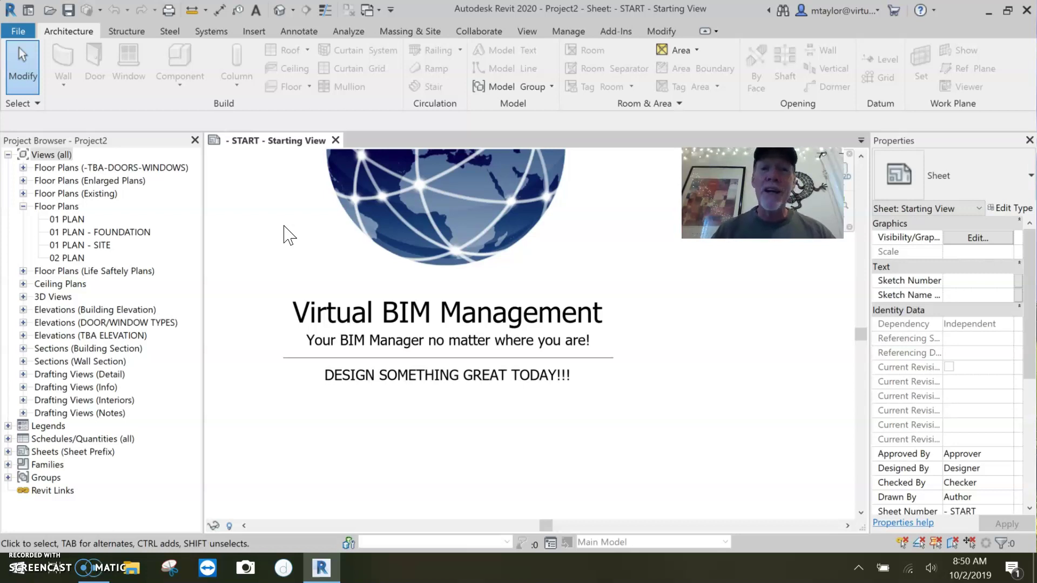
scroll(285, 235, "down", 3)
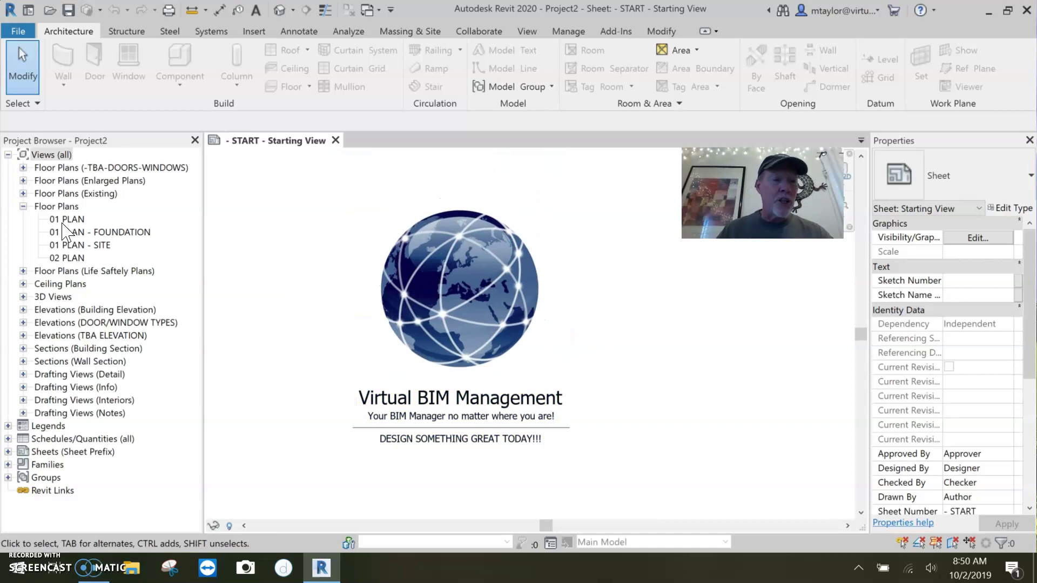
left_click(69, 219)
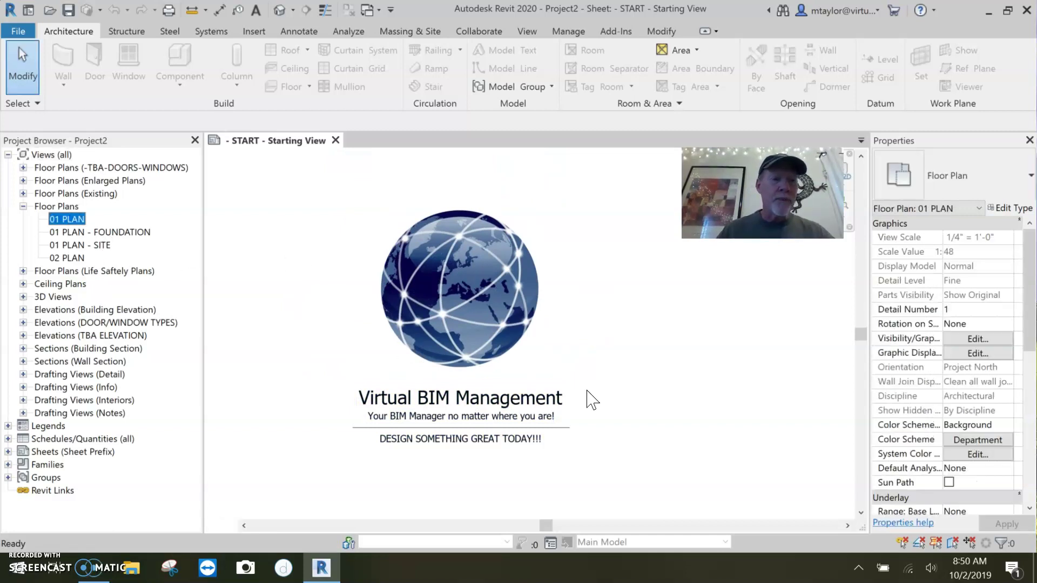
scroll(514, 336, "up", 5)
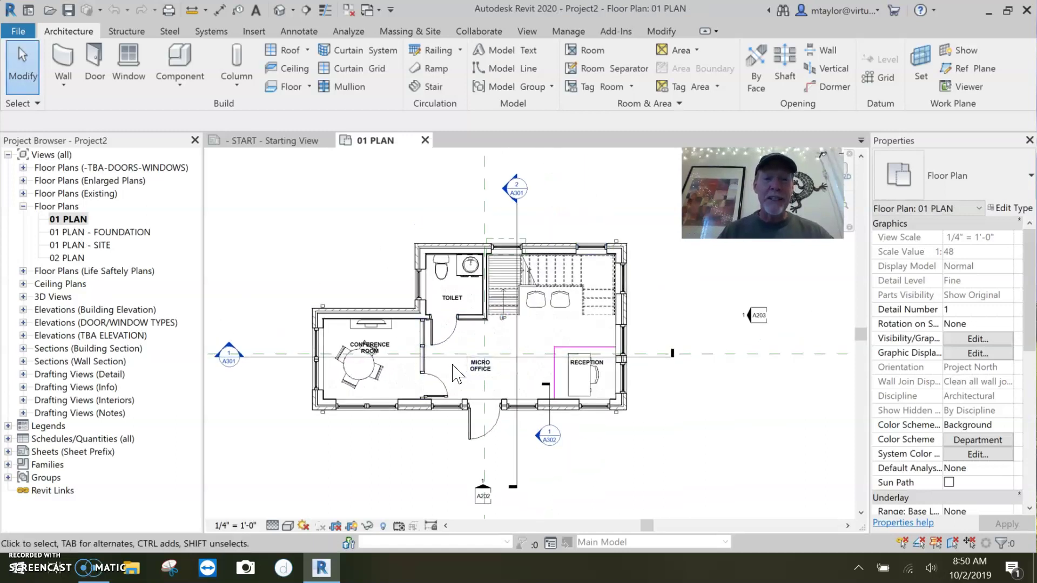
middle_click_drag(508, 354, 421, 379)
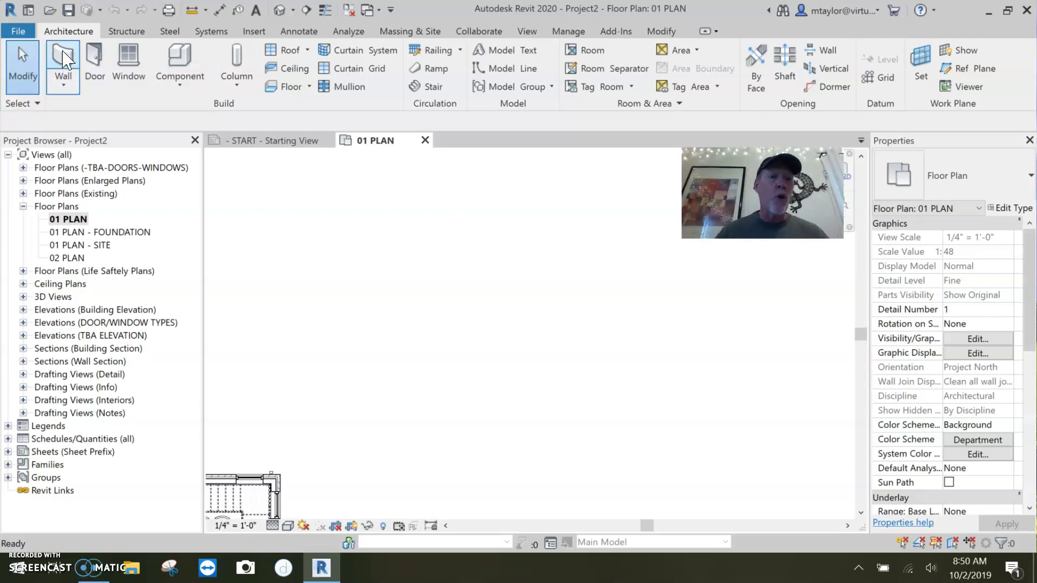
Start a new wall using the Basic Wall type Exterior - M12 - Brick
key("w")
key("a")
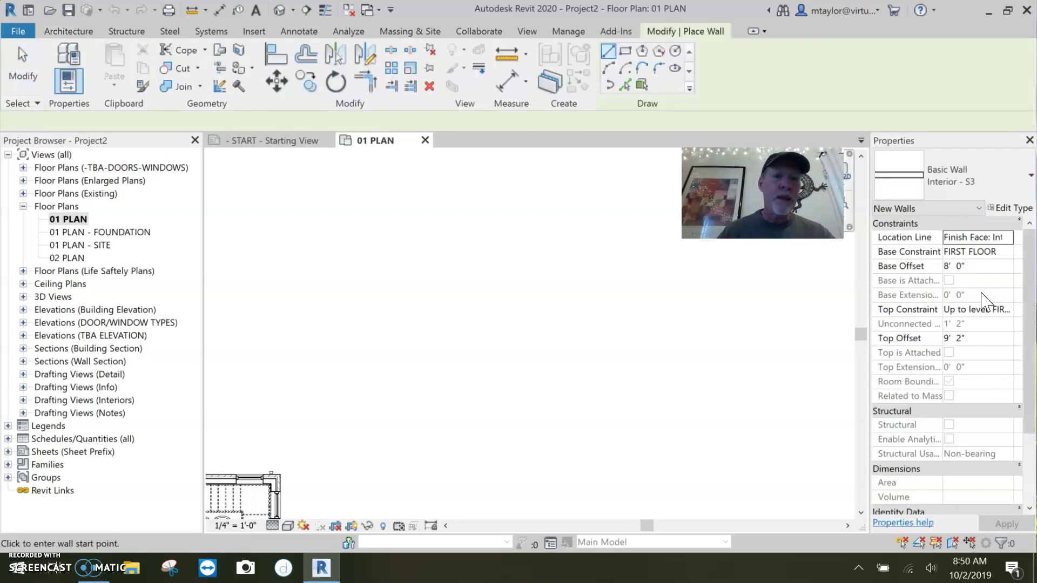
left_click(953, 178)
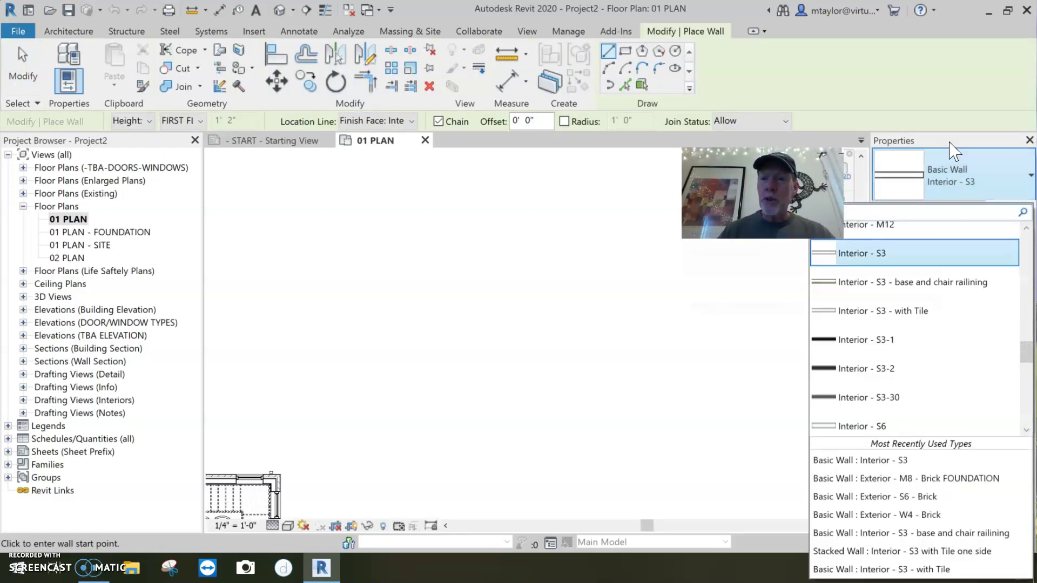
scroll(940, 316, "up", 5)
scroll(939, 302, "up", 8)
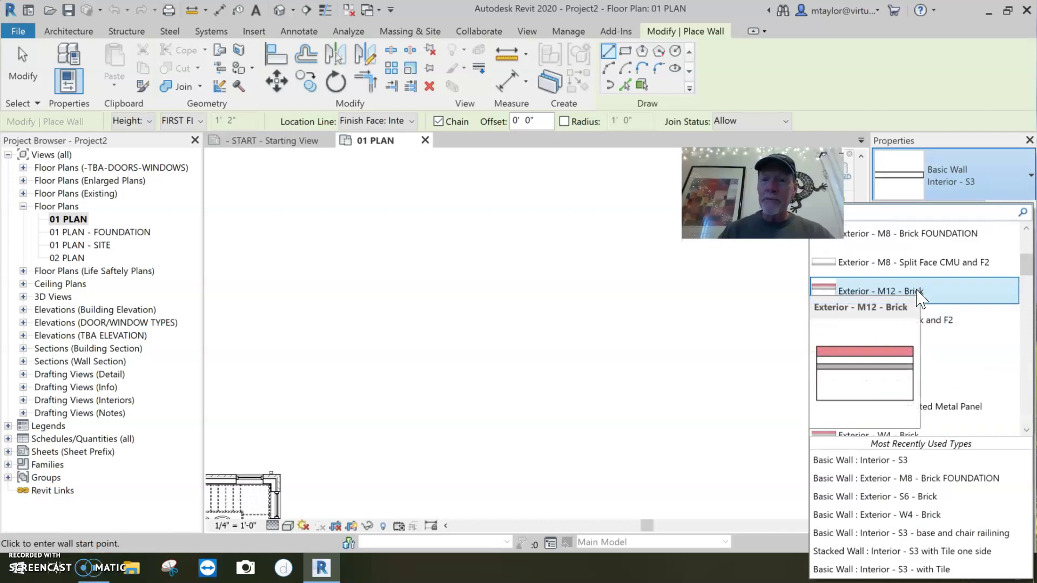
left_click(463, 294)
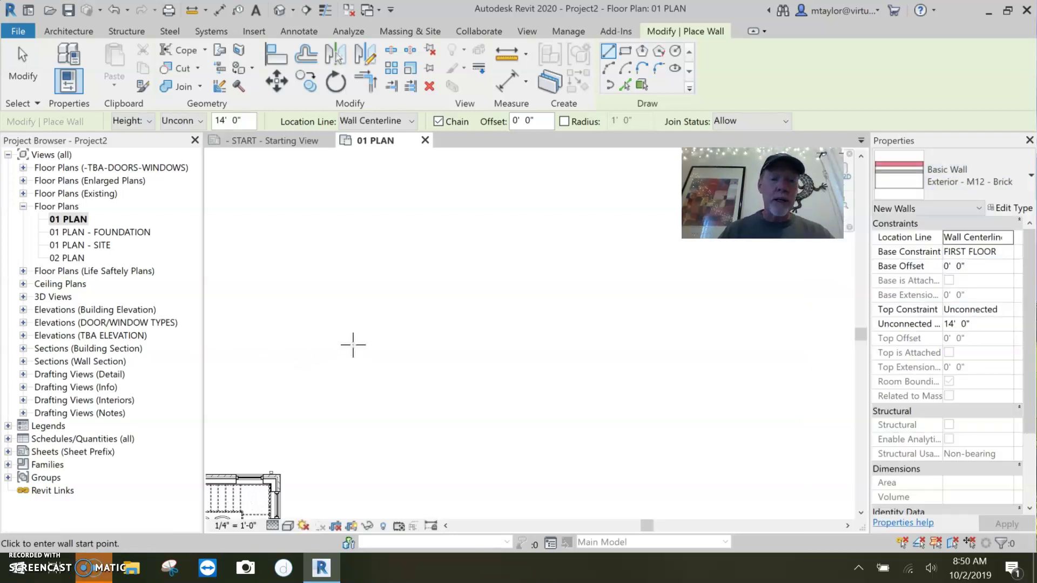
Draw chained walls in open space: 8'-6" up, across to the right, 8'-6" down, 4'-0" back left, and down to form a neck
left_click(351, 264)
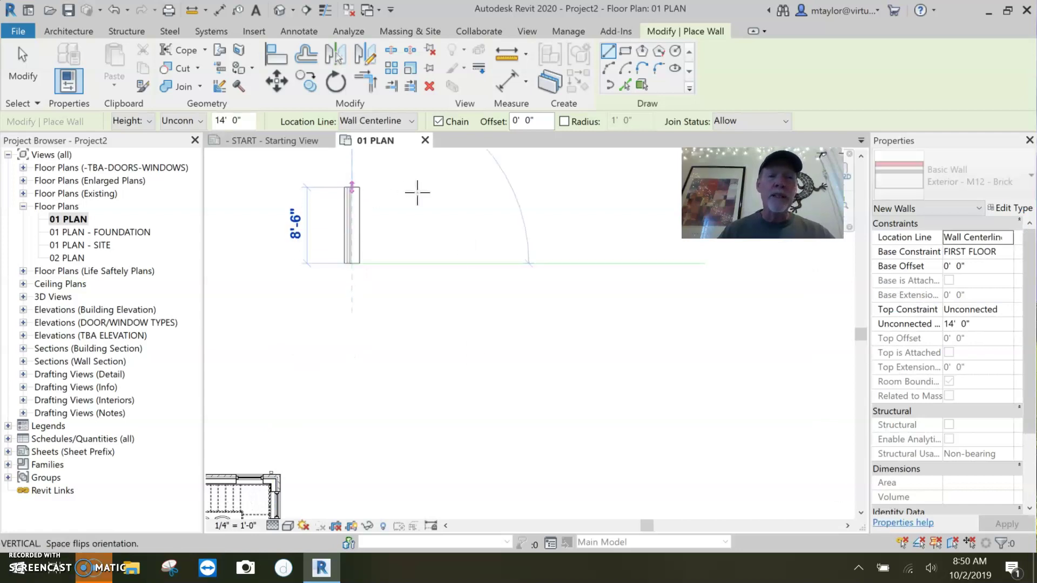
left_click(352, 188)
left_click(482, 187)
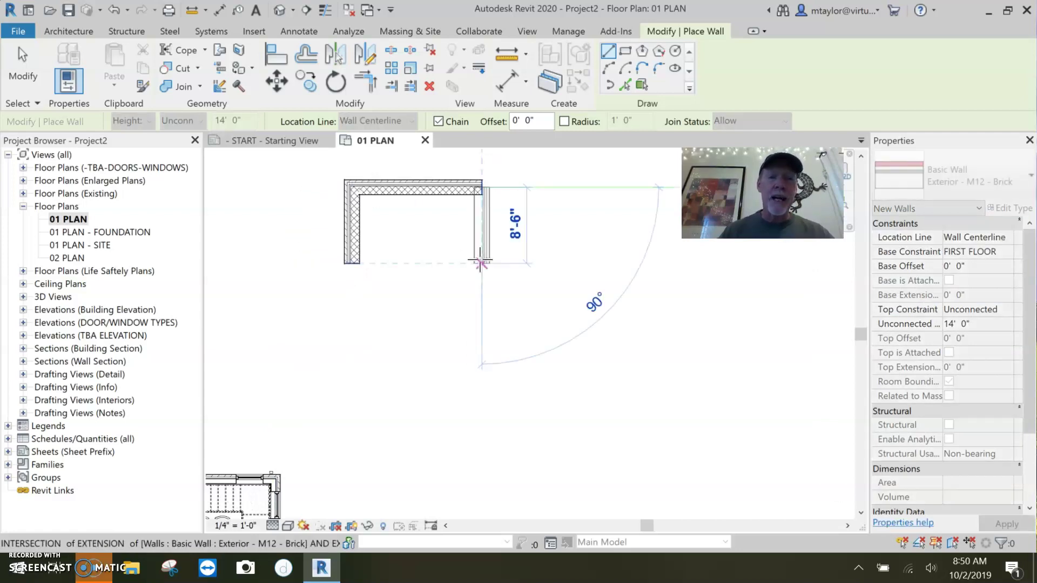
left_click(482, 264)
left_click(446, 263)
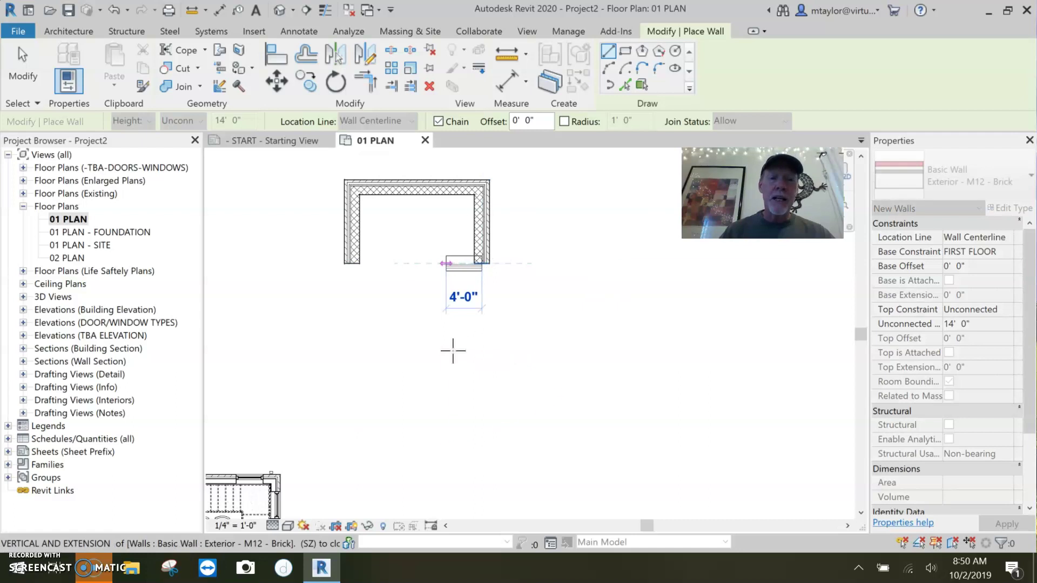
left_click(446, 339)
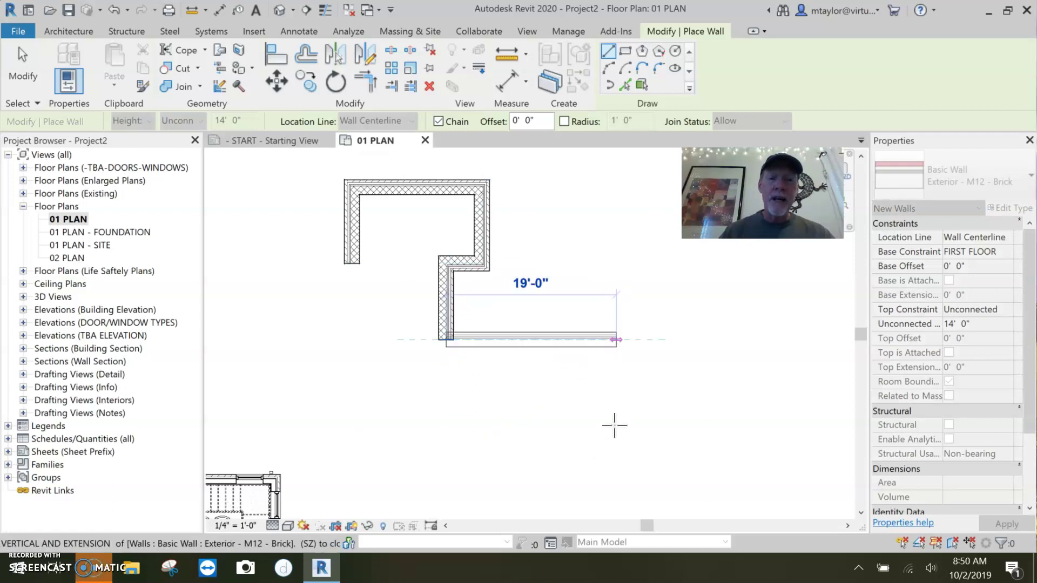
Continue the chain 19'-0" right, down, 29'-6" left, up, 3'-0" right and 8'-6" up, closing the outline at its start point
left_click(616, 339)
left_click(617, 429)
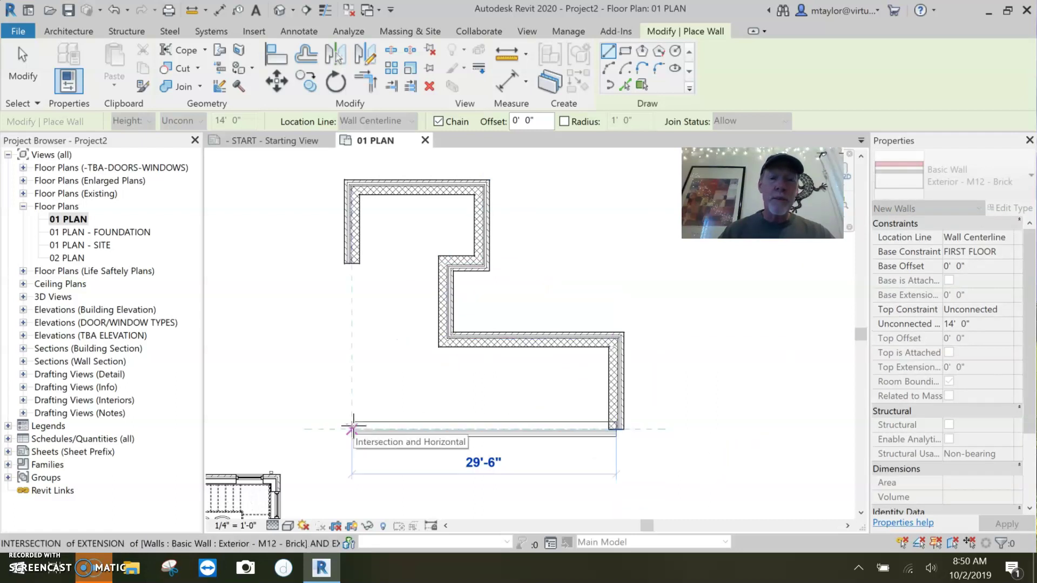
left_click(352, 428)
left_click(351, 340)
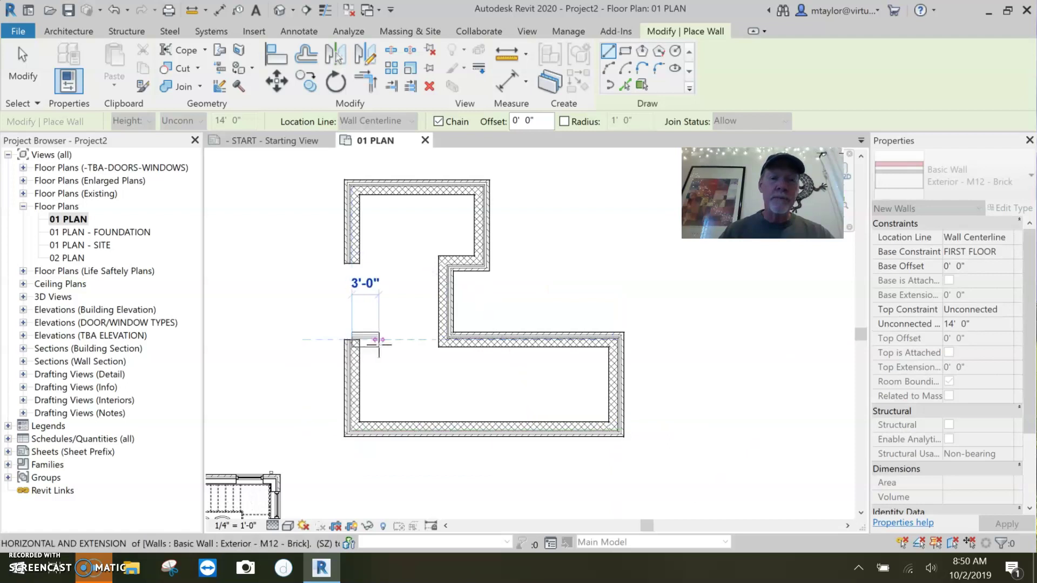
left_click(379, 339)
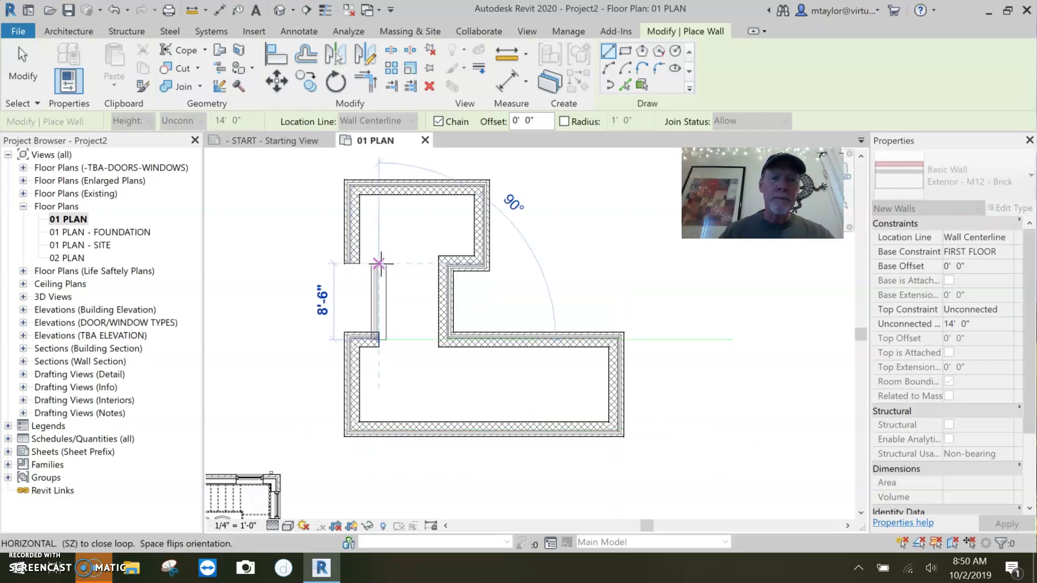
left_click(379, 263)
left_click(352, 263)
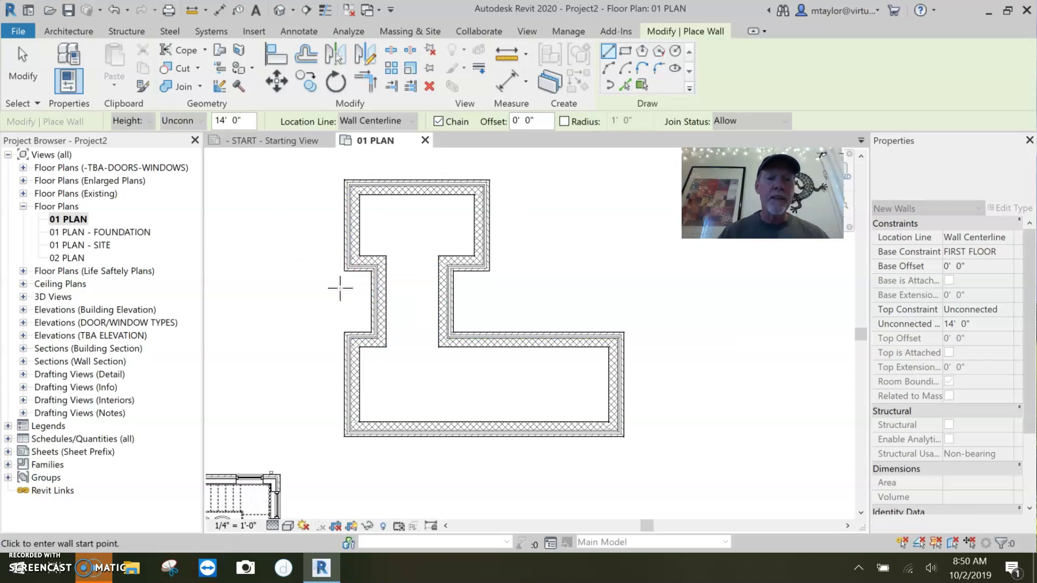
scroll(399, 318, "down", 2)
key("Escape")
scroll(486, 246, "up", 1)
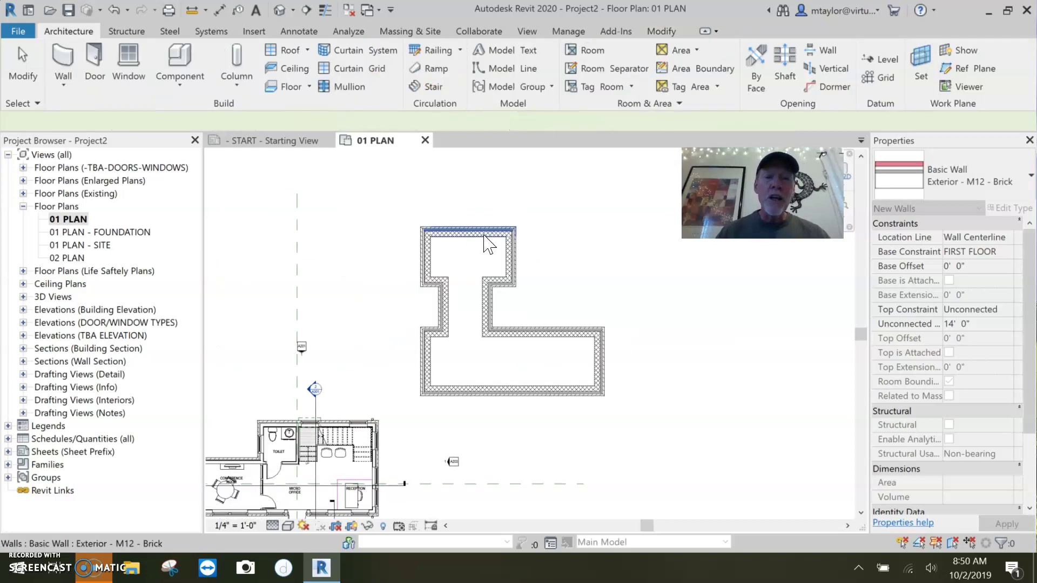
Move the upper block's top wall outward and its right wall to about 15'-6" from the neck
left_click(485, 236)
scroll(488, 234, "up", 2)
left_click_drag(483, 234, 511, 162)
left_click(535, 268)
scroll(545, 270, "down", 2)
left_click_drag(540, 324, 618, 300)
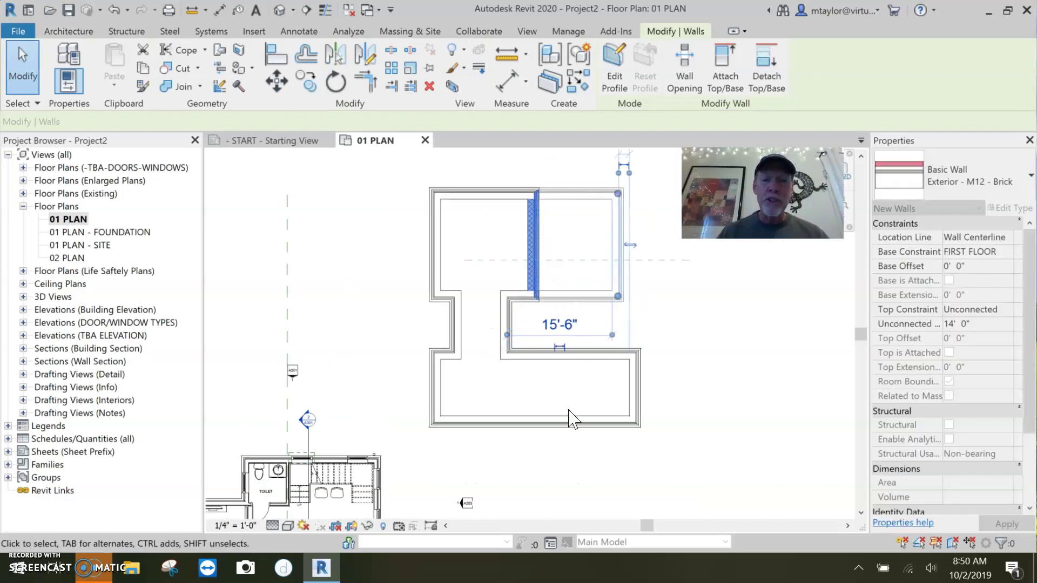
Enlarge the lower block by moving its bottom wall down and its right wall outward
middle_click_drag(530, 456, 572, 363)
left_click(462, 366)
left_click_drag(462, 366, 476, 412)
left_click(547, 334)
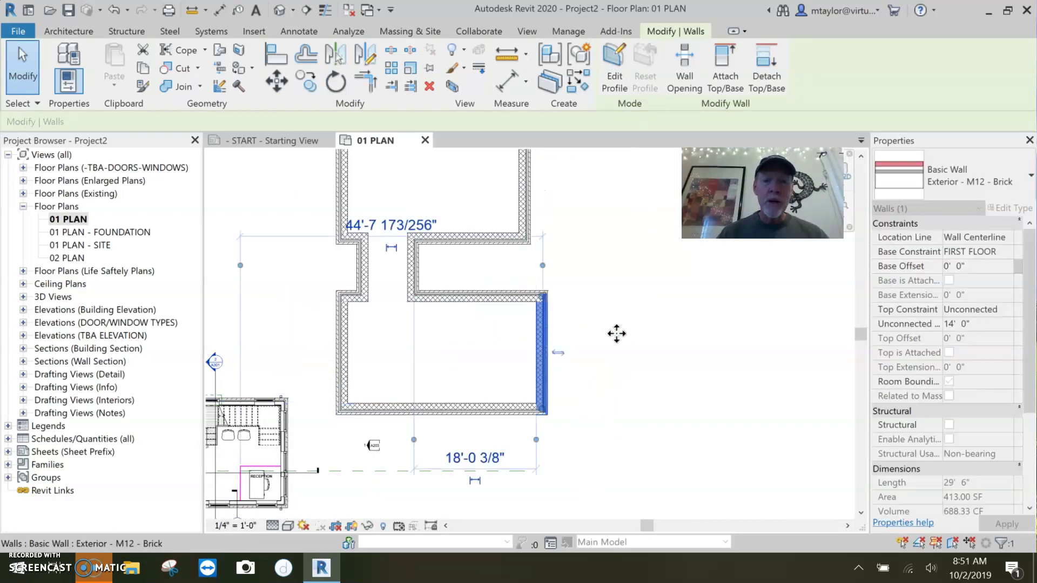
left_click_drag(616, 333, 617, 331)
key("Escape")
Shift both walls of the connecting neck to the right
left_click_drag(391, 351, 453, 347)
left_click_drag(429, 269, 457, 278)
scroll(540, 340, "down", 2)
left_click(551, 294)
scroll(551, 298, "up", 2)
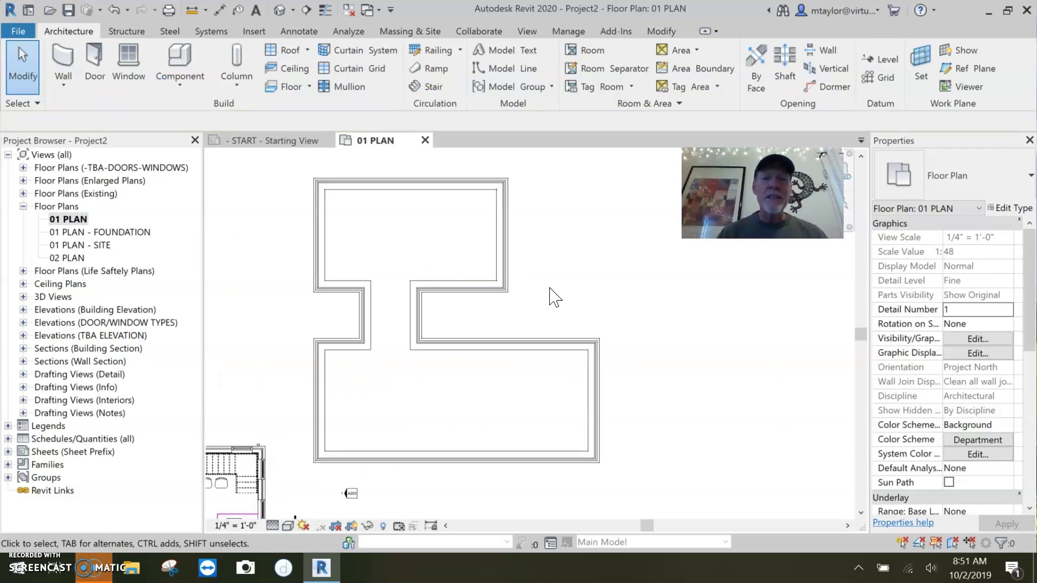
Select the entire brick wall chain and change its top constraint from Unconnected to an Up to level option
scroll(520, 265, "down", 1)
key("Tab")
left_click(506, 265)
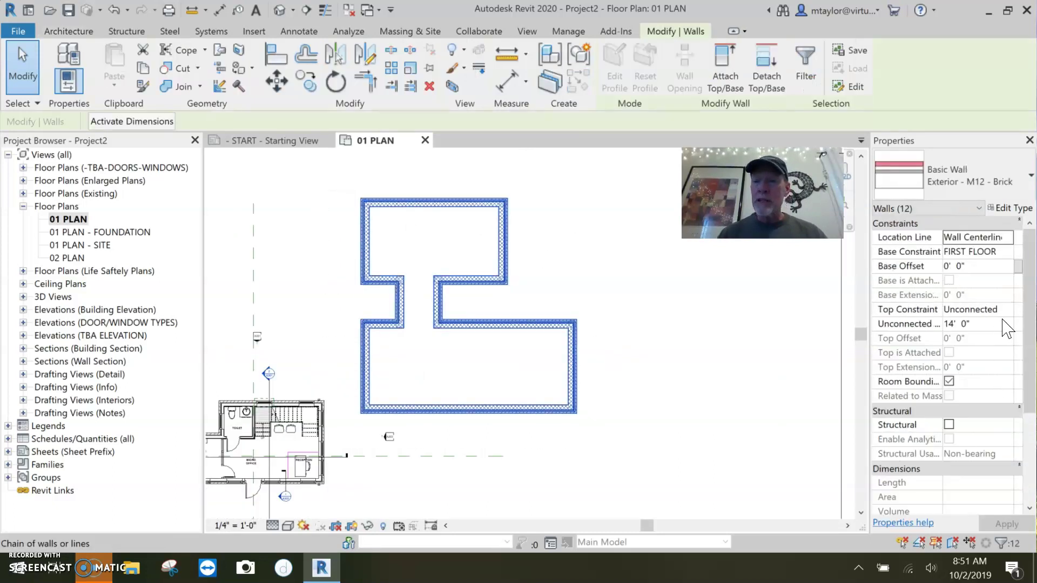
left_click(1008, 309)
left_click(947, 349)
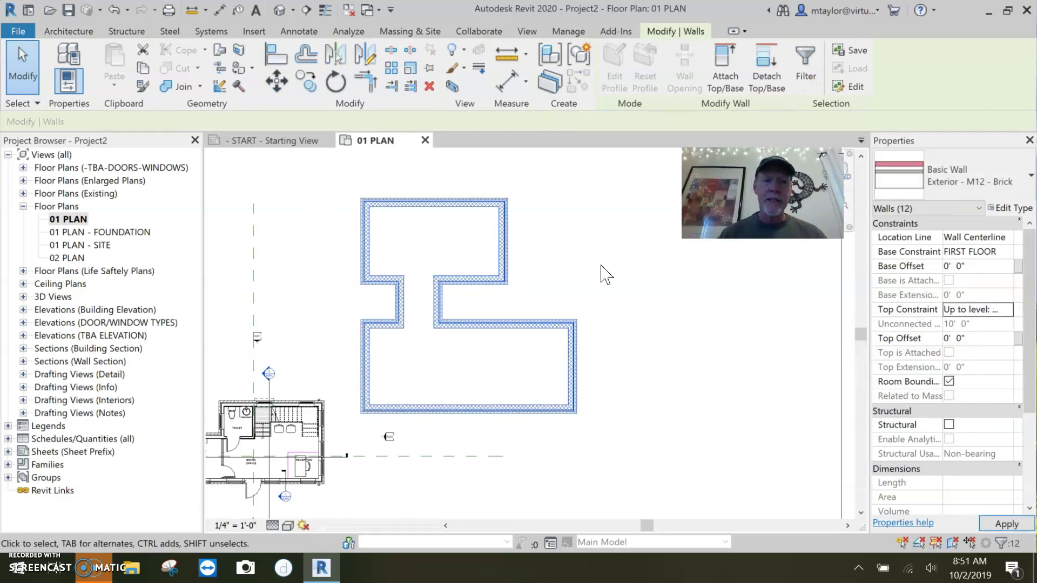
left_click(575, 275)
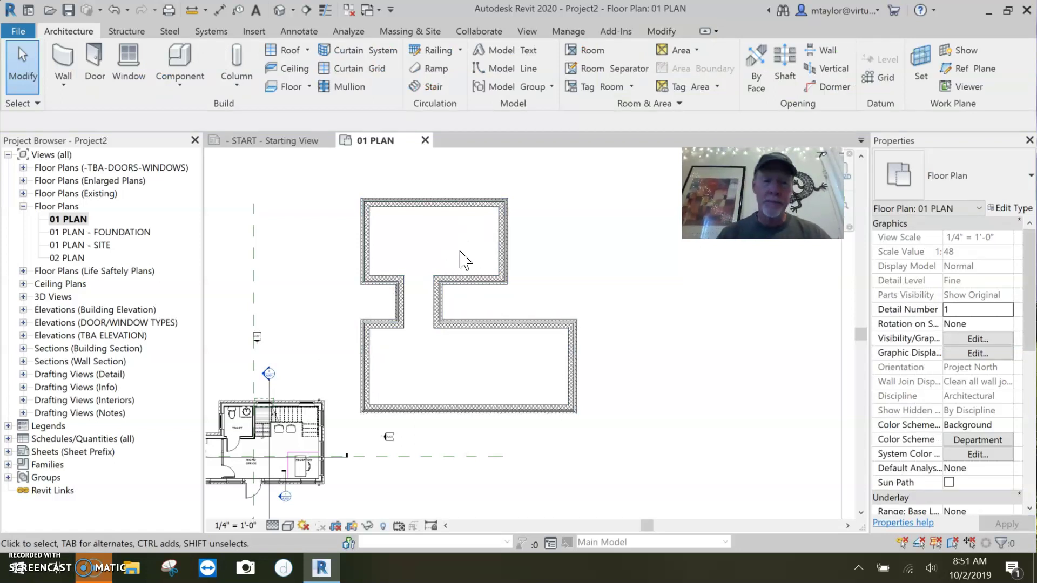
Open the 01 PLAN - SITE floor plan
scroll(428, 238, "up", 3)
scroll(449, 308, "down", 1)
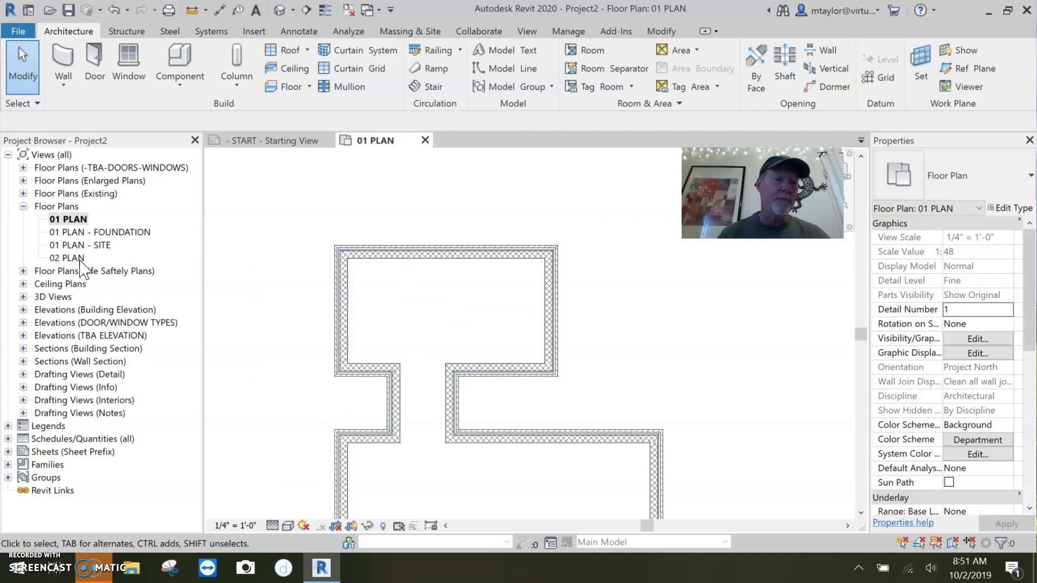
double_click(81, 245)
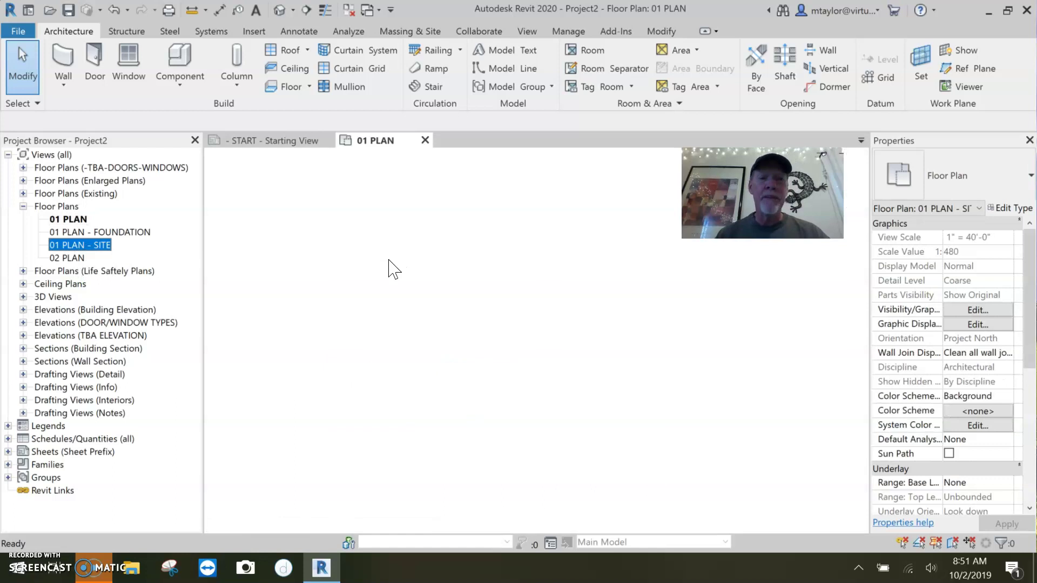
scroll(502, 270, "up", 5)
middle_click_drag(495, 271, 359, 323)
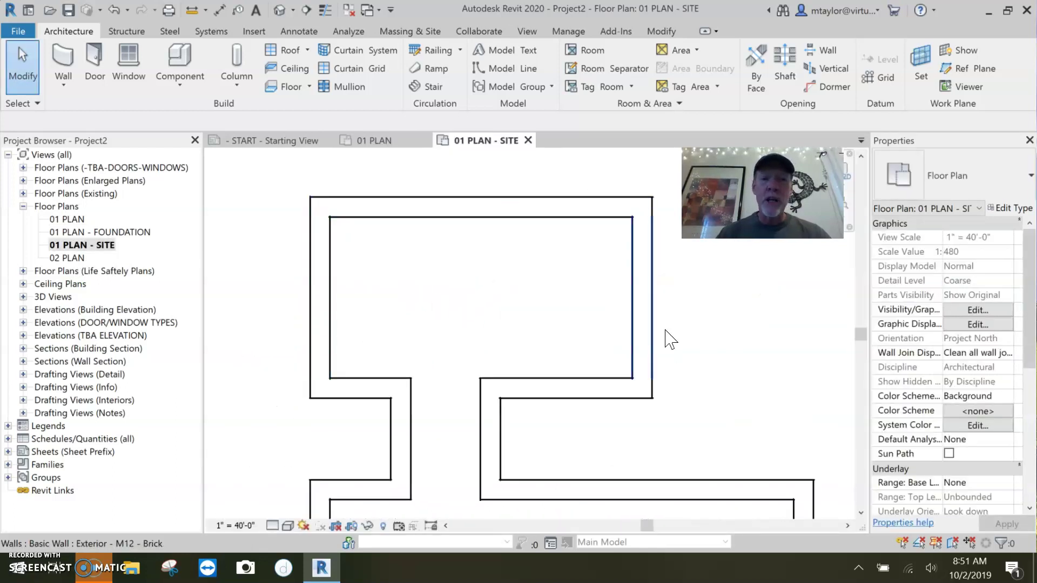
scroll(430, 343, "down", 2)
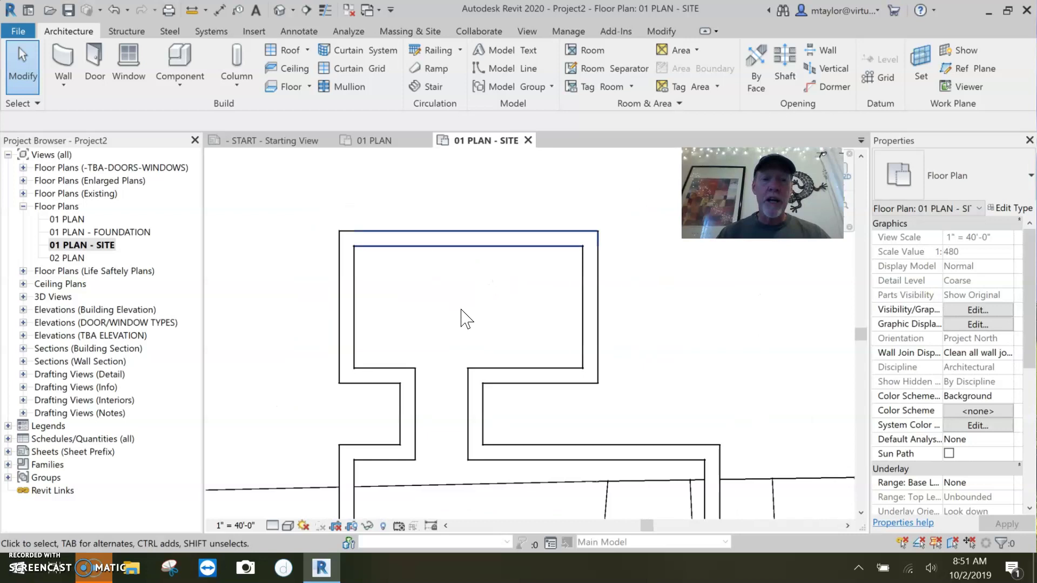
Start a roof by footprint and move it to the SECOND FLOOR level
left_click(285, 53)
left_click(488, 291)
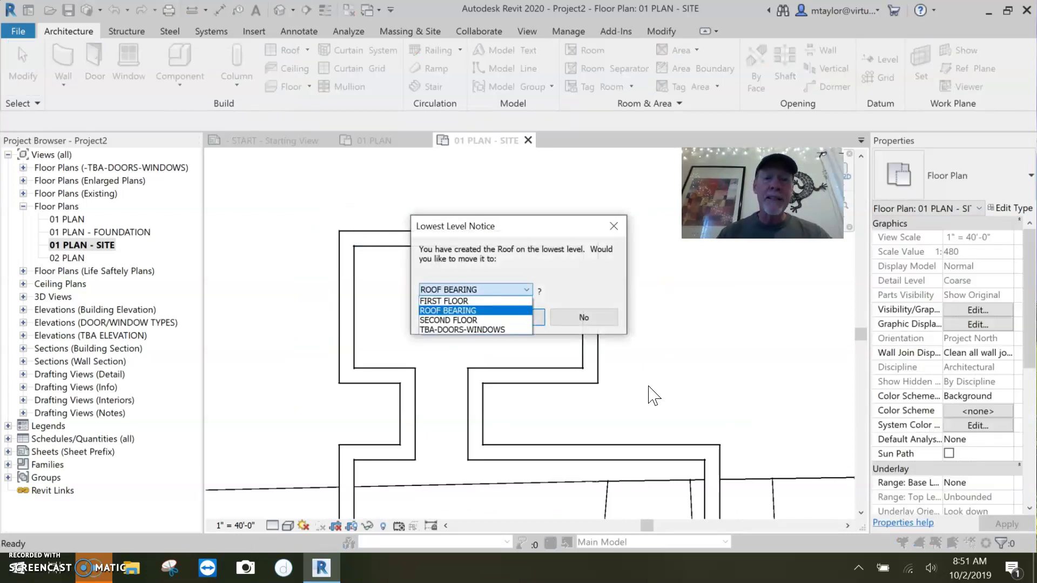
left_click(449, 320)
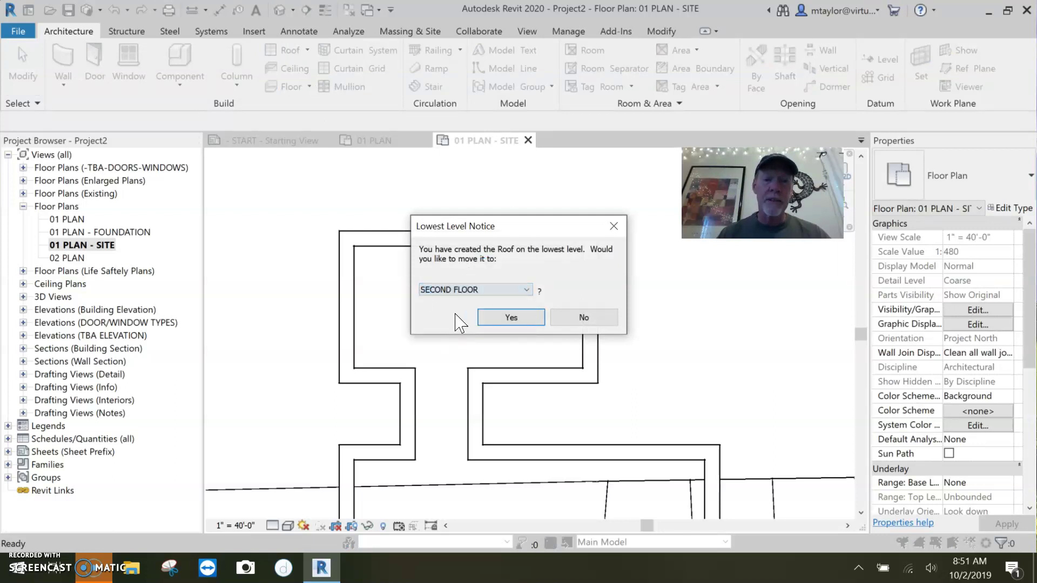
left_click(512, 318)
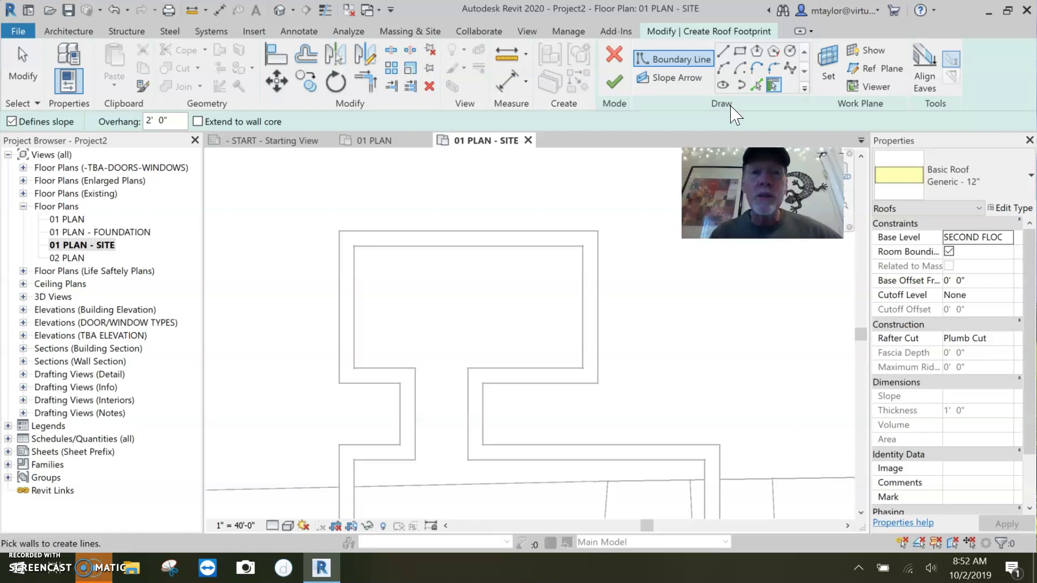
Create roof boundary lines with a 2' 0" overhang by picking the upper block's top, right, lower-right and left walls with Pick Walls
left_click(724, 53)
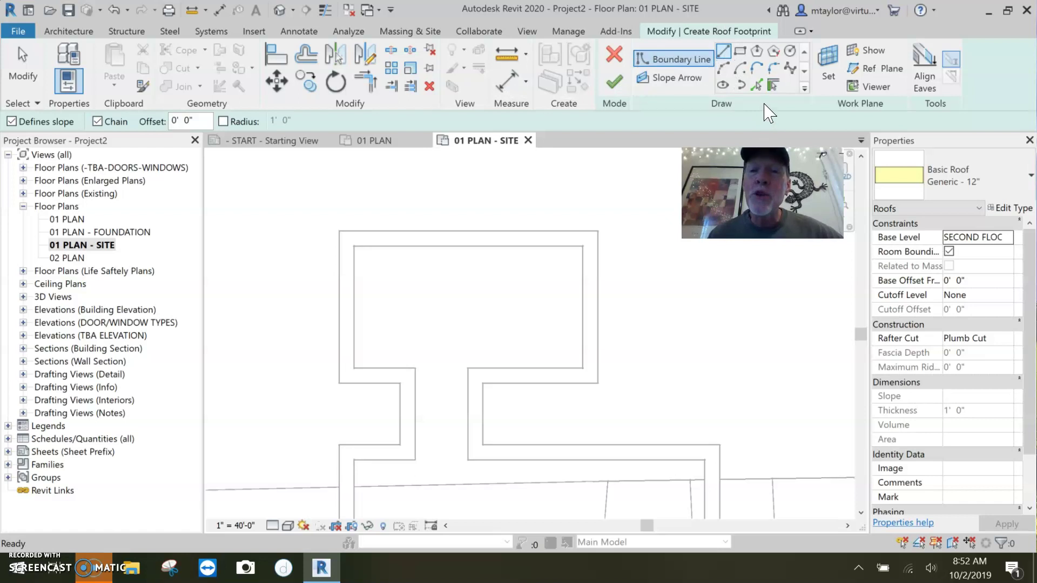
left_click(758, 87)
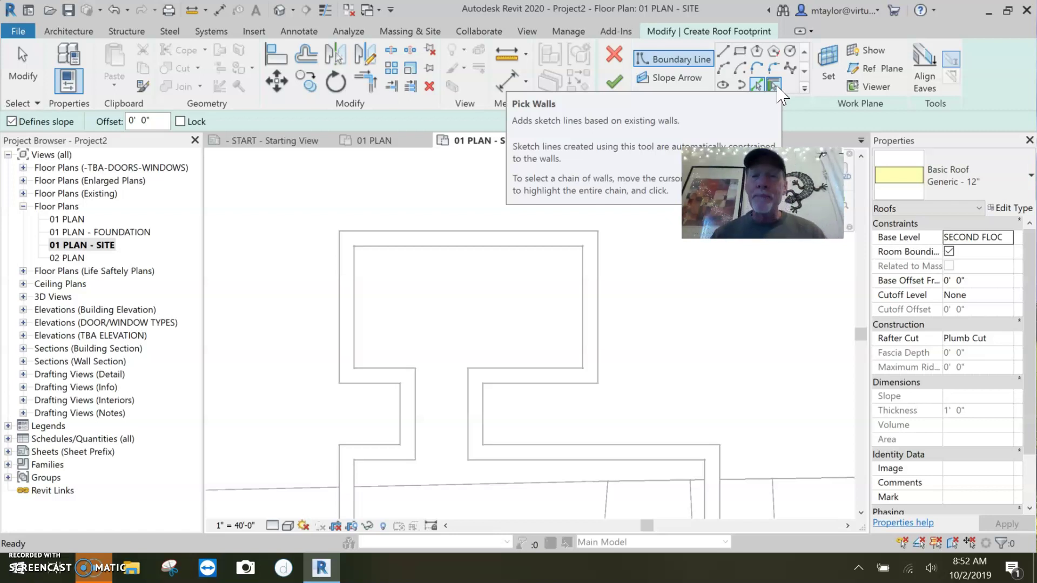
left_click(777, 88)
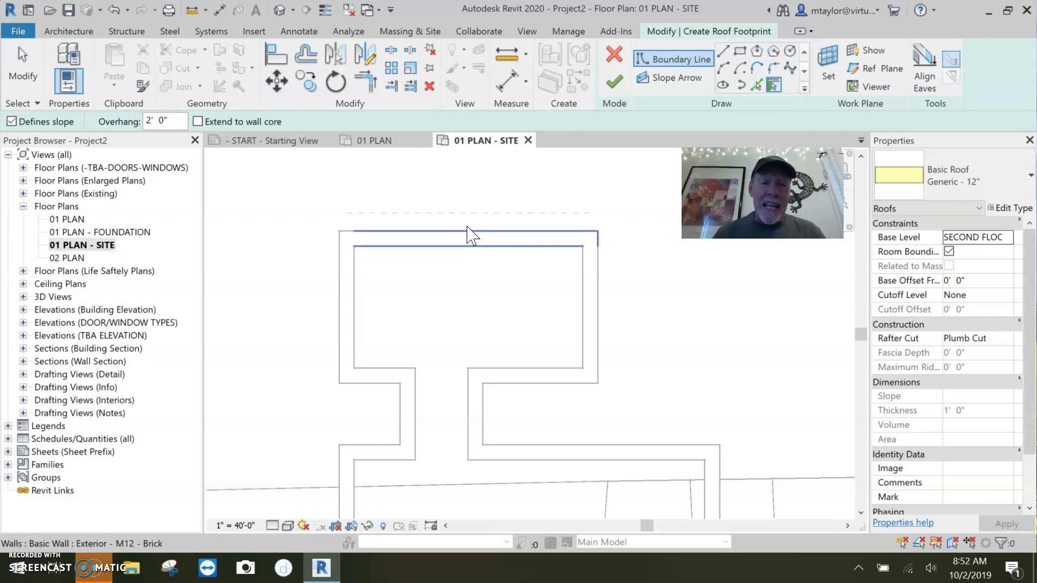
left_click(626, 316)
left_click(605, 300)
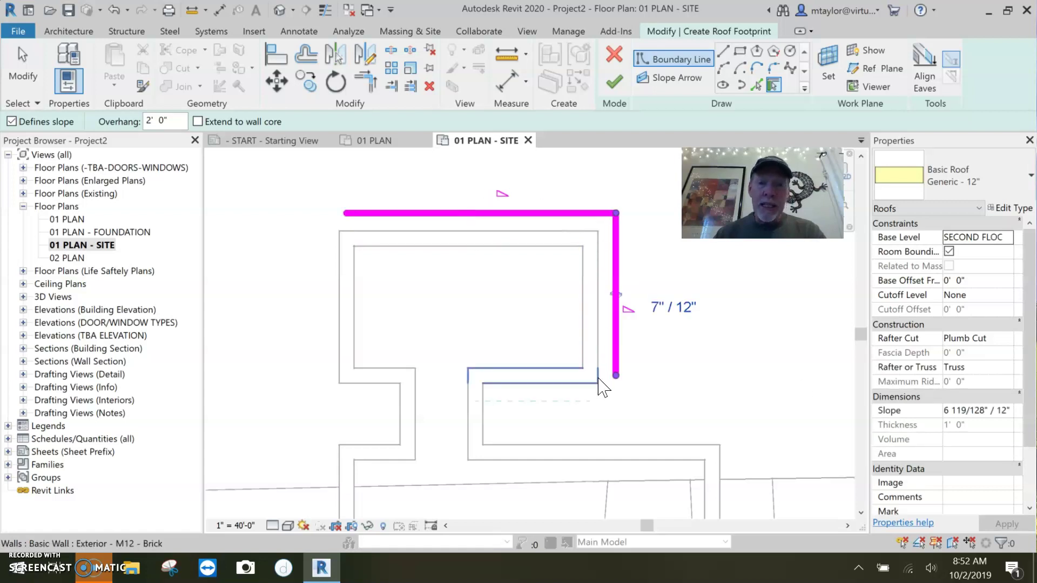
left_click(551, 387)
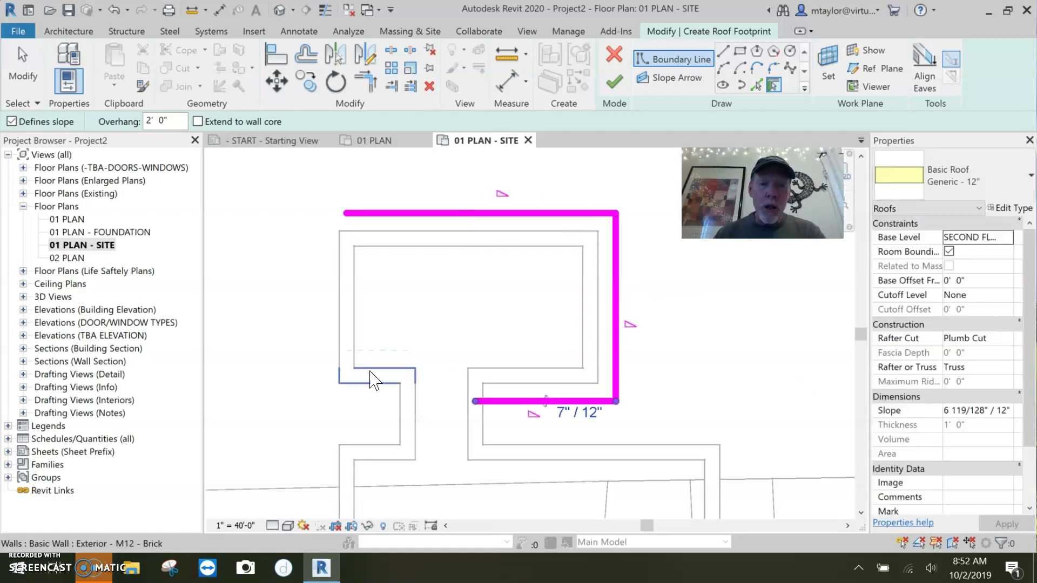
left_click(342, 320)
key("Escape")
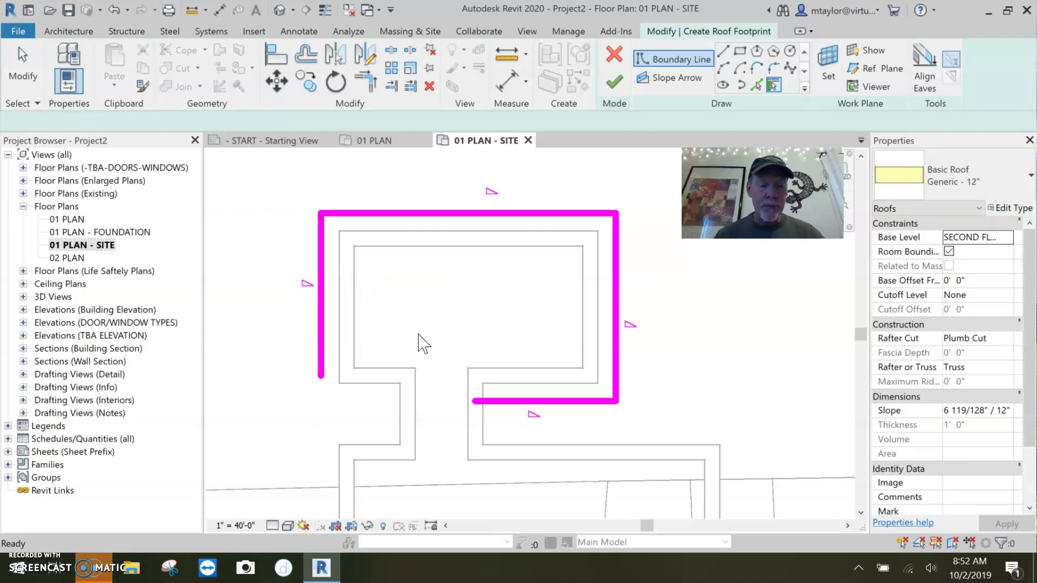
Trim the left and lower roof boundary lines into a corner to close the rectangular footprint
key("t")
key("r")
left_click(322, 295)
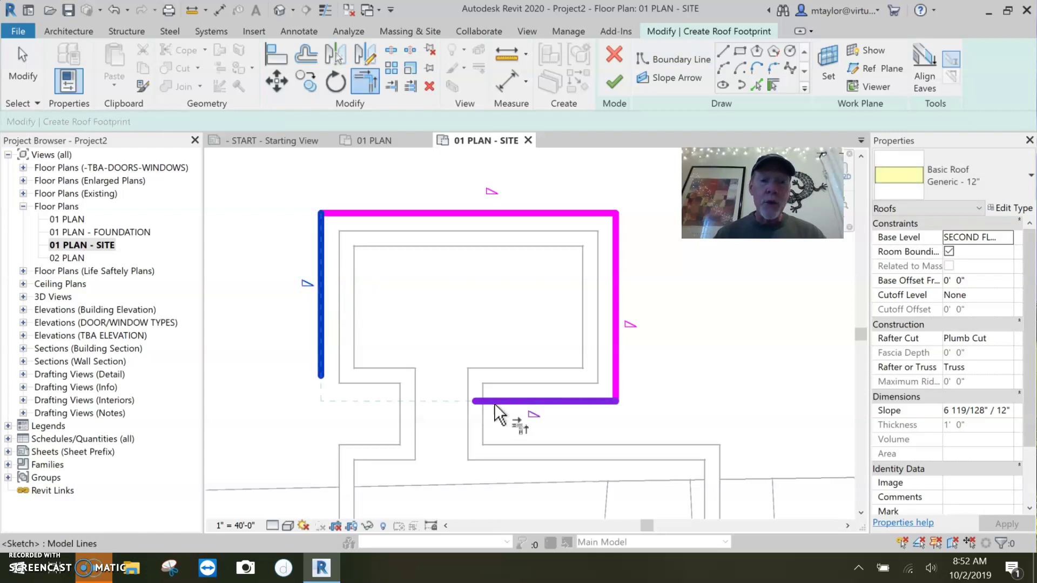
left_click(494, 402)
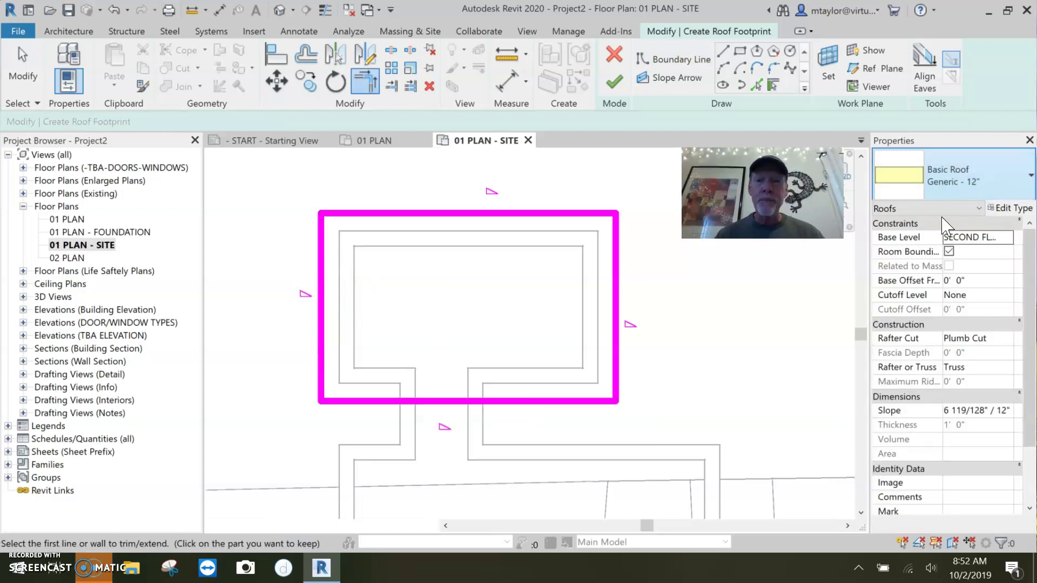
Set the roof type to 2x12 Roof w/ Standing Seam Metal and finish the footprint sketch
left_click(1009, 178)
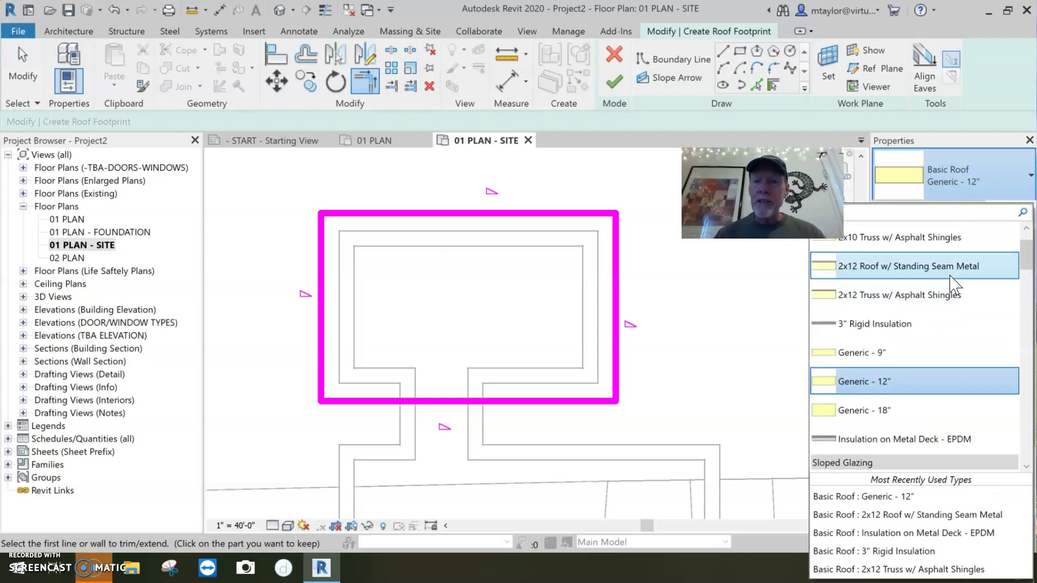
left_click(936, 266)
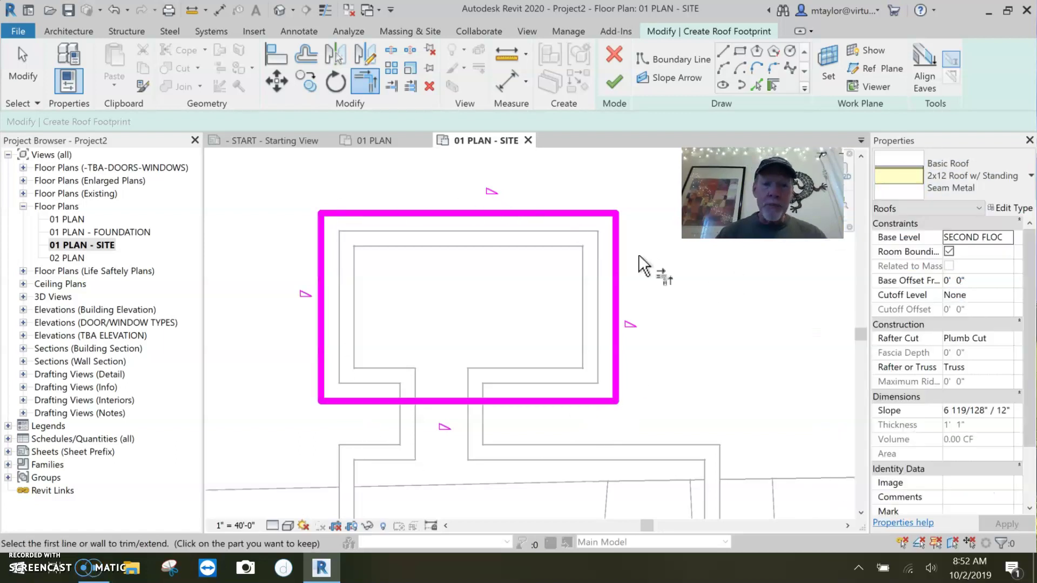
left_click(615, 84)
left_click(658, 328)
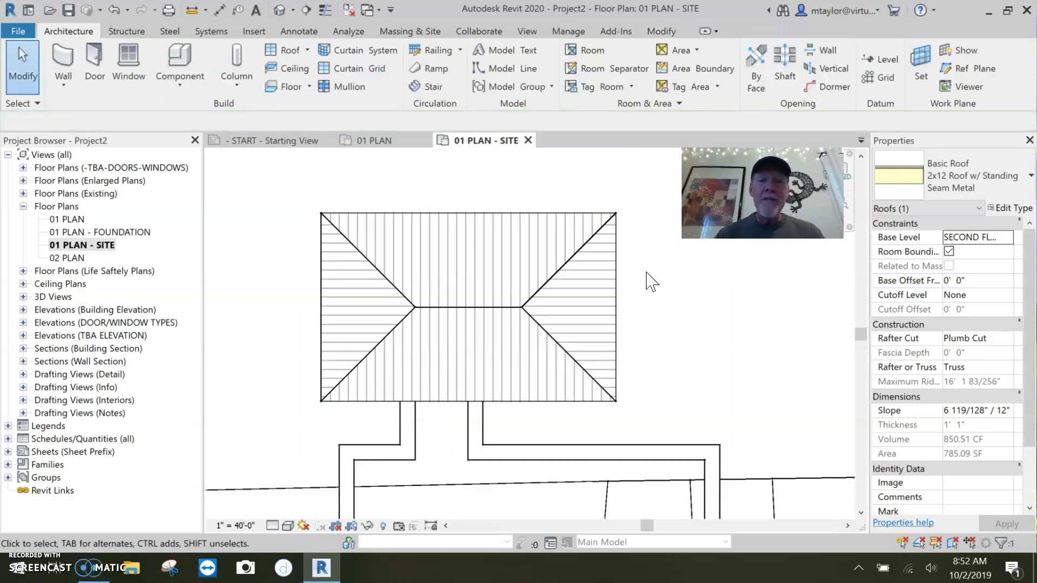
Reopen the hip roof's footprint for editing and delete its right-hand boundary line
scroll(615, 227, "up", 5)
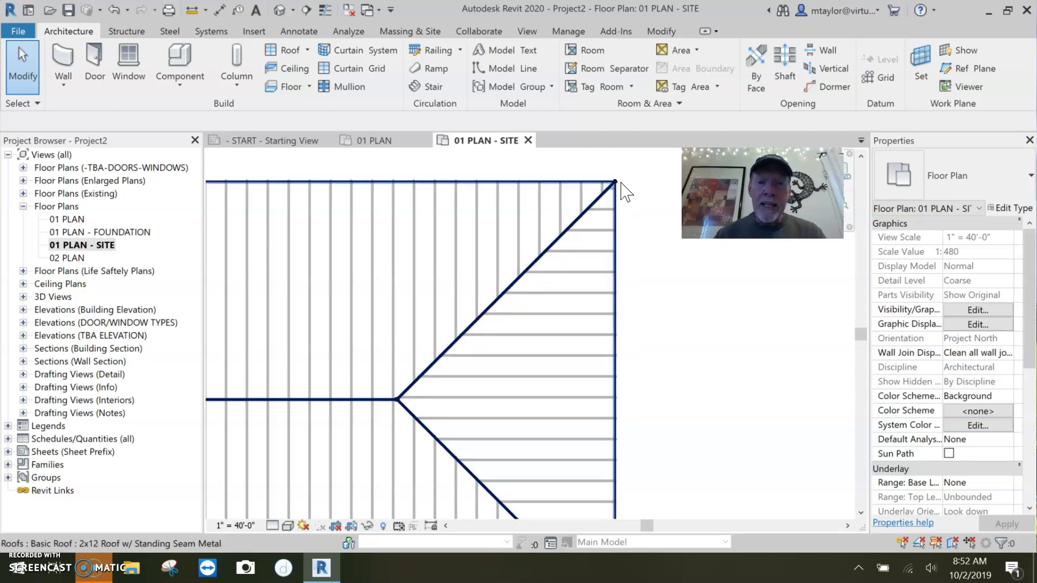
scroll(637, 397, "down", 3)
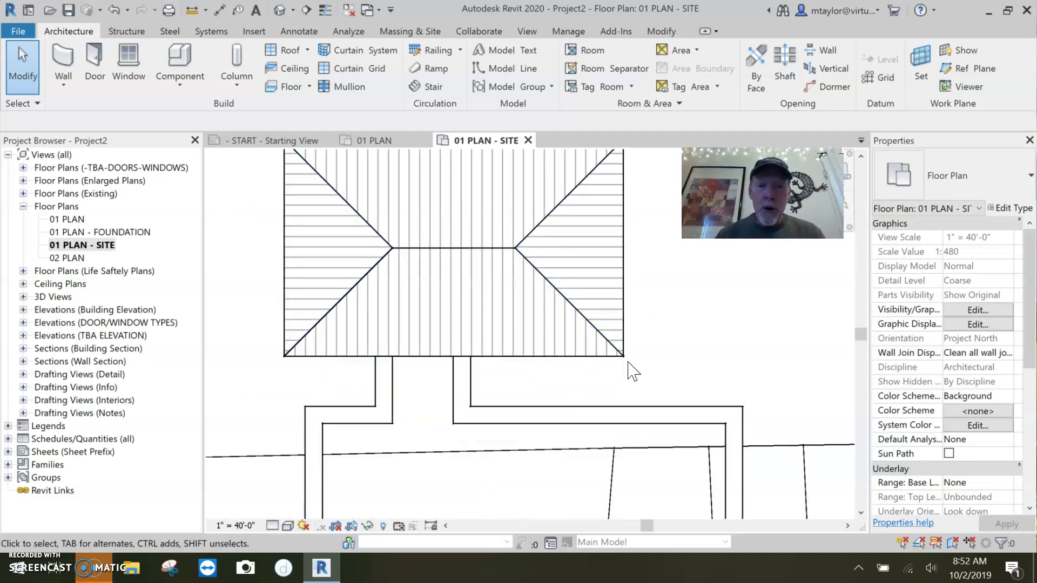
scroll(412, 266, "down", 3)
middle_click_drag(432, 292, 527, 320)
left_click(512, 332)
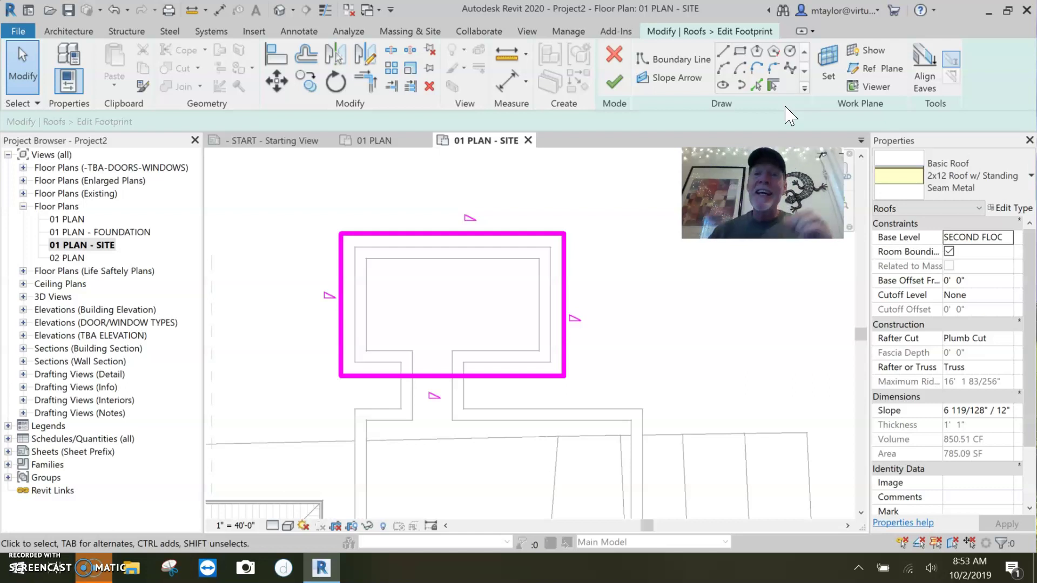
left_click(562, 321)
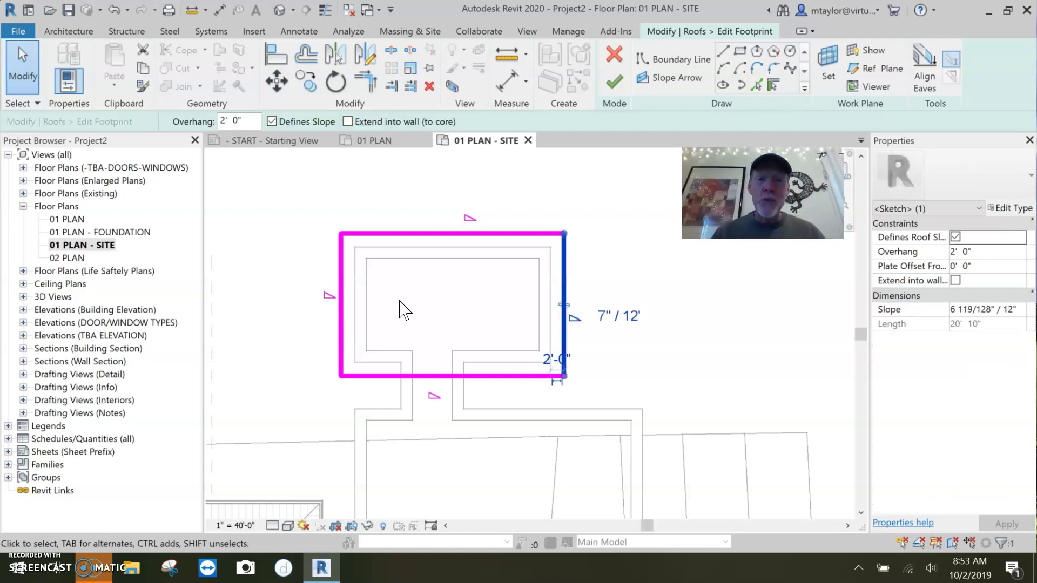
key("Delete")
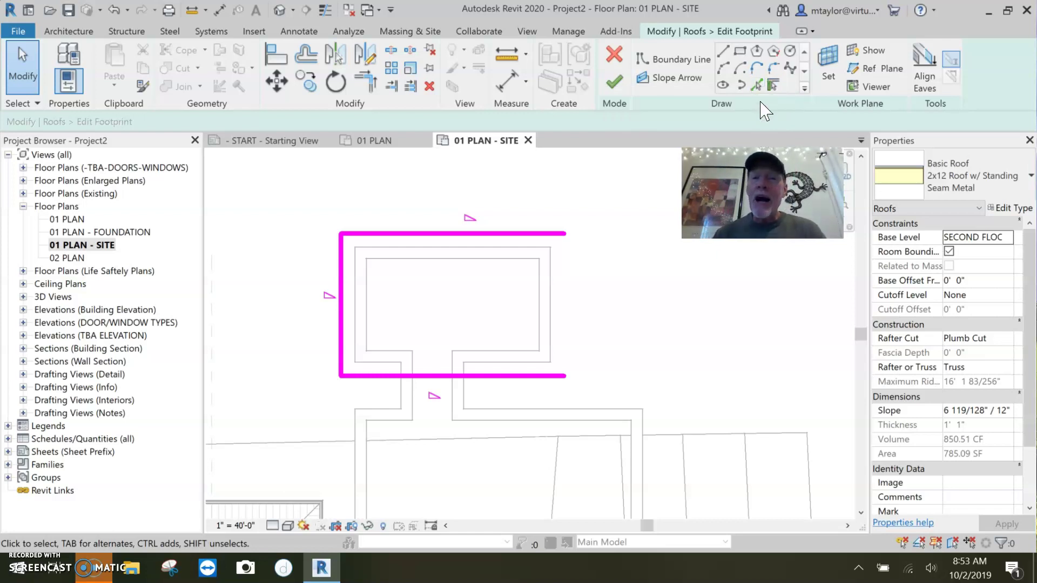
Add a boundary line with 0' 0" offset on the right wall's outer face using Pick Lines, and delete that line
left_click(754, 85)
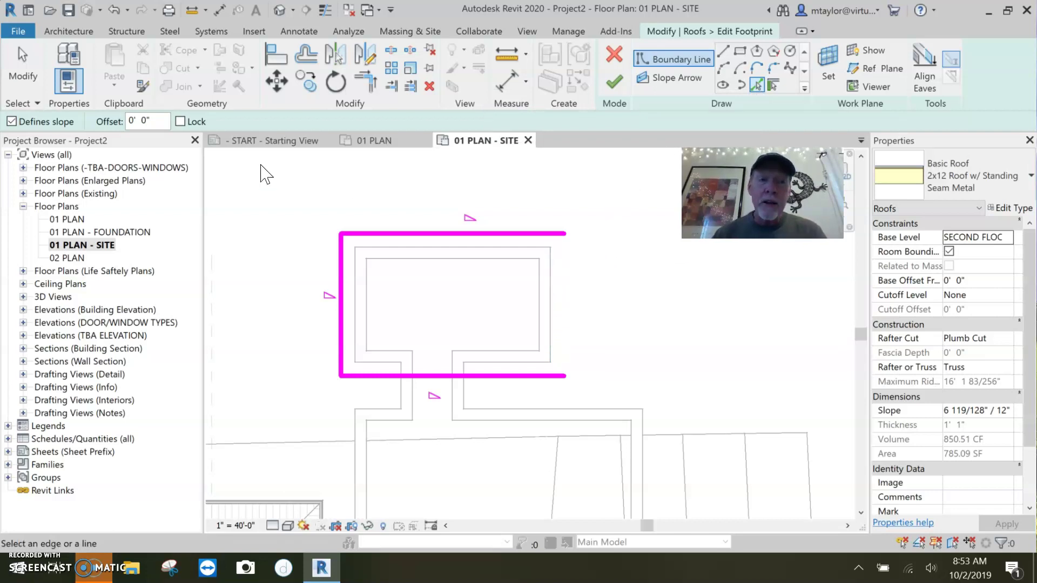
left_click(554, 295)
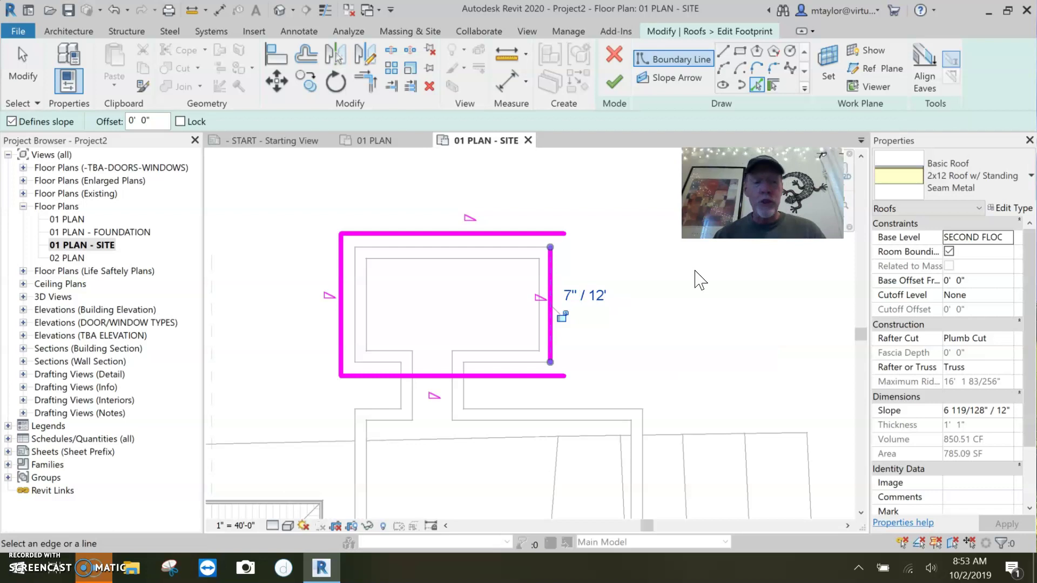
key("Escape")
key("Escape")
left_click(550, 297)
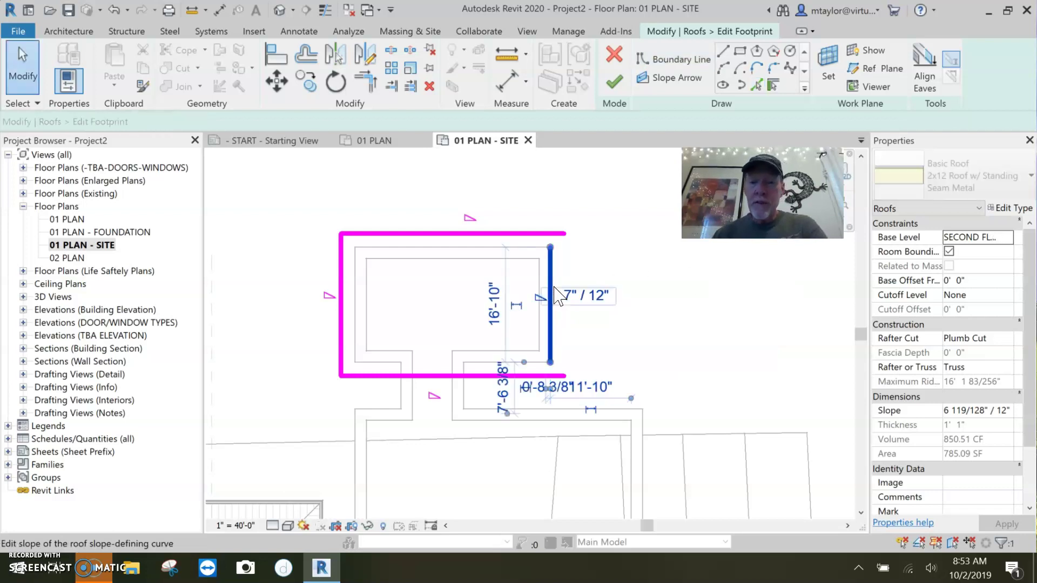
key("Delete")
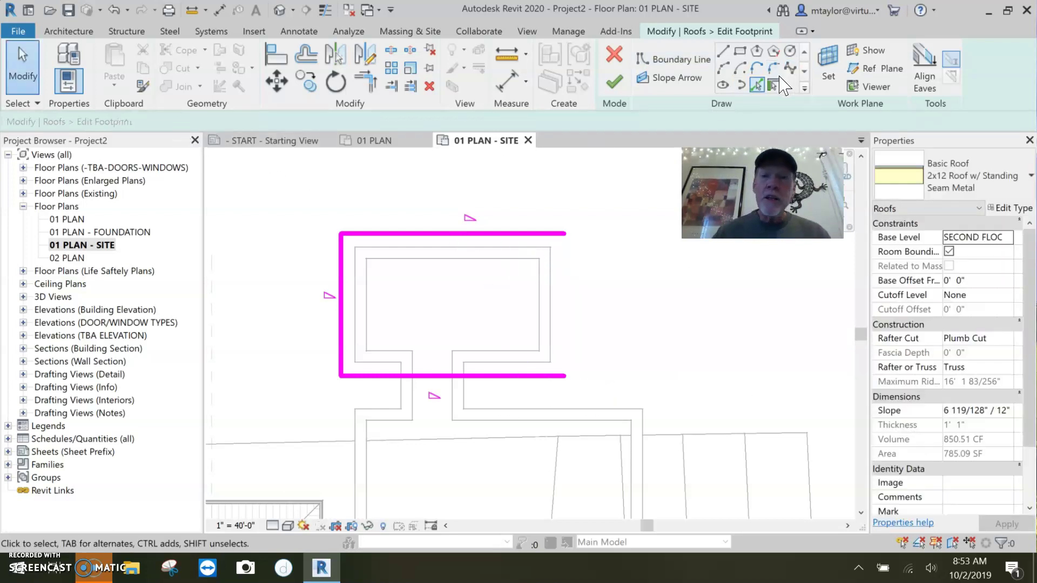
Set the Pick Lines offset to 2' and add a roof boundary line outside the right wall's outer face
left_click(756, 85)
left_click_drag(157, 123, 106, 127)
type("2")
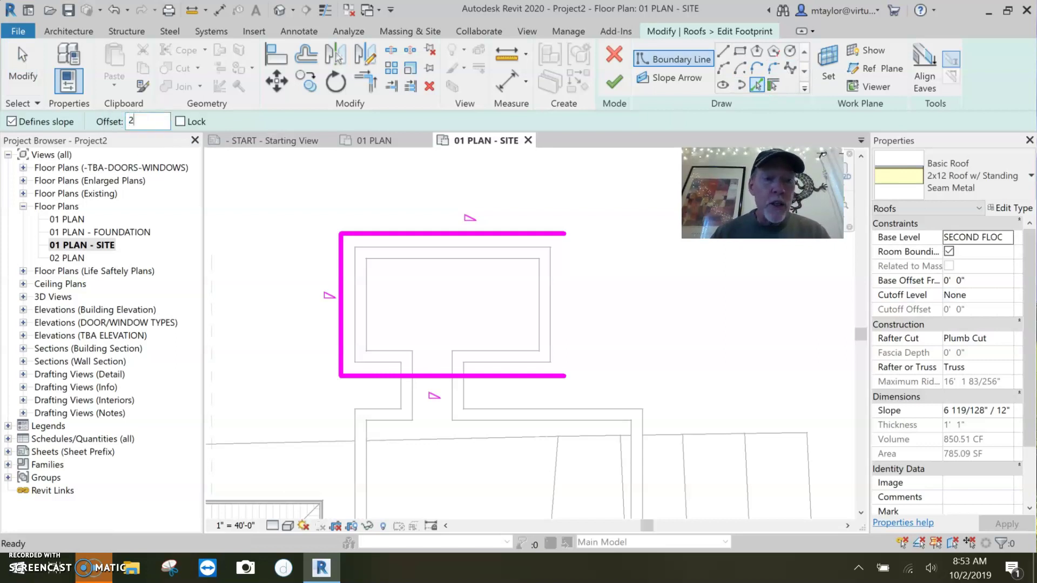
left_click(554, 305)
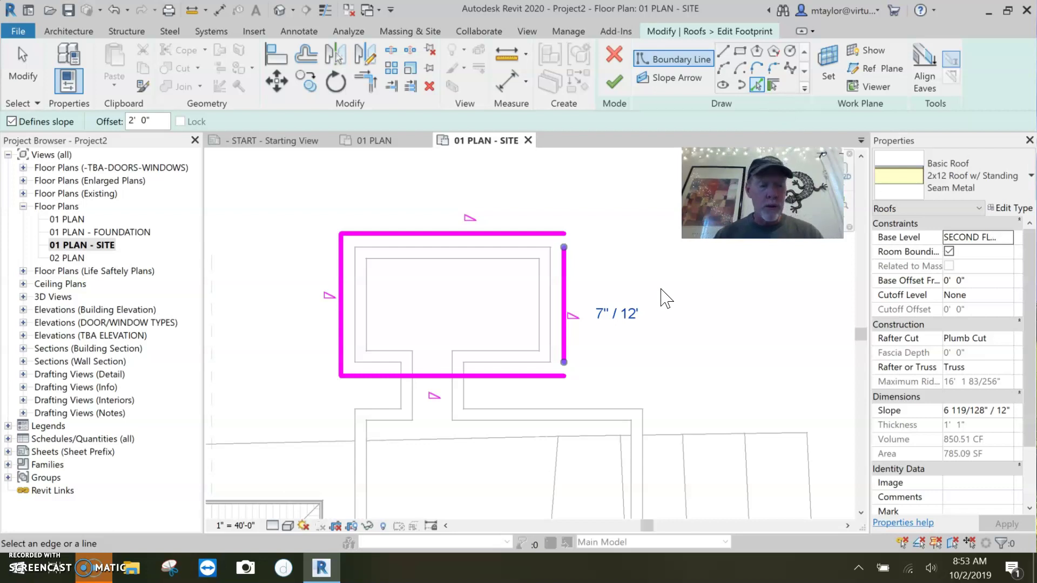
key("Escape")
Trim the picked right-hand line to the upper and lower boundary lines and finish the roof footprint
key("t")
key("r")
left_click(561, 234)
left_click(565, 263)
left_click(565, 360)
left_click(551, 374)
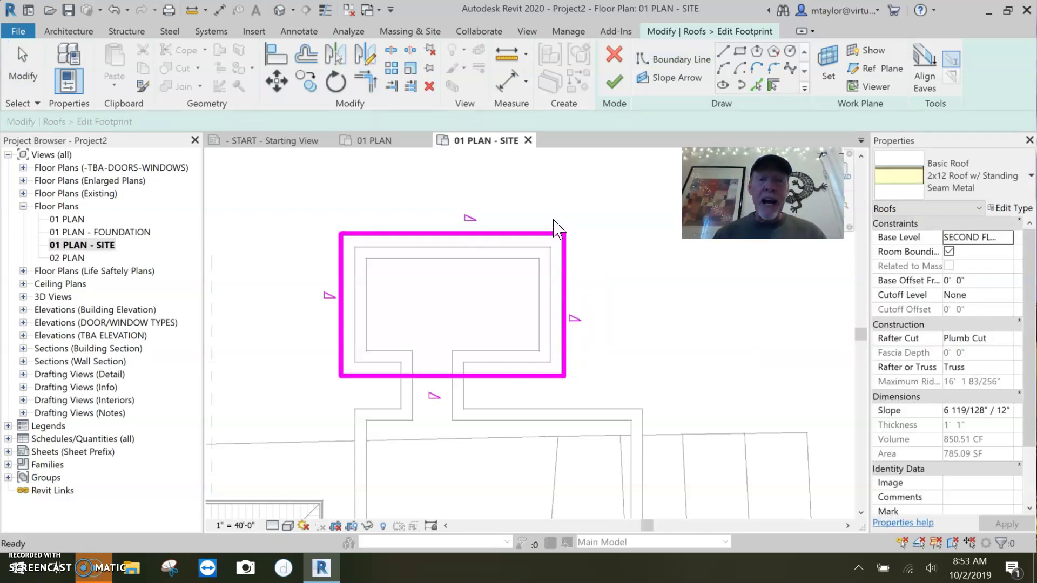
key("Escape")
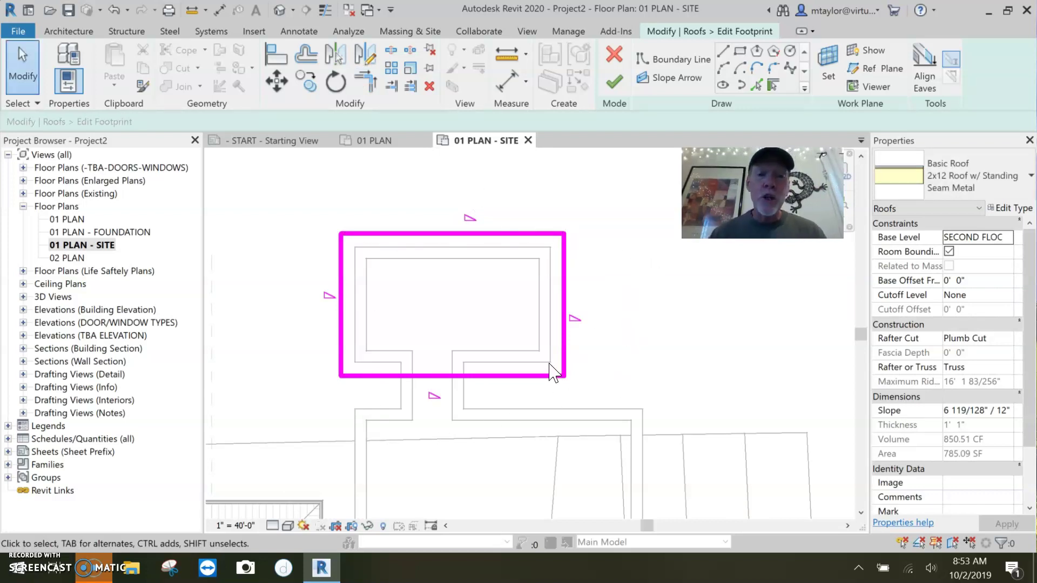
left_click(615, 83)
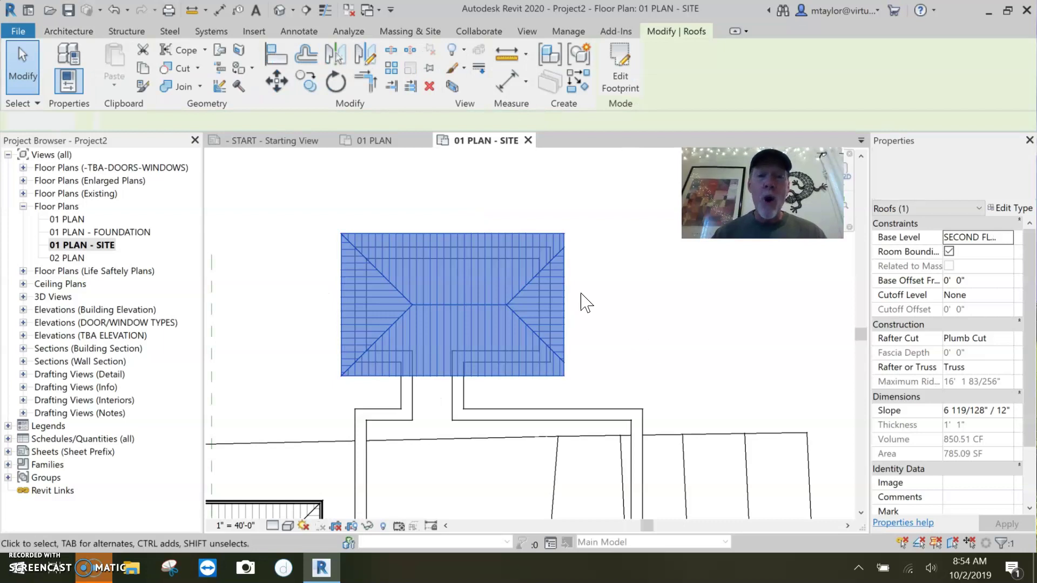
Delete the standing seam metal roof over the upper block
left_click(586, 303)
scroll(586, 303, "up", 4)
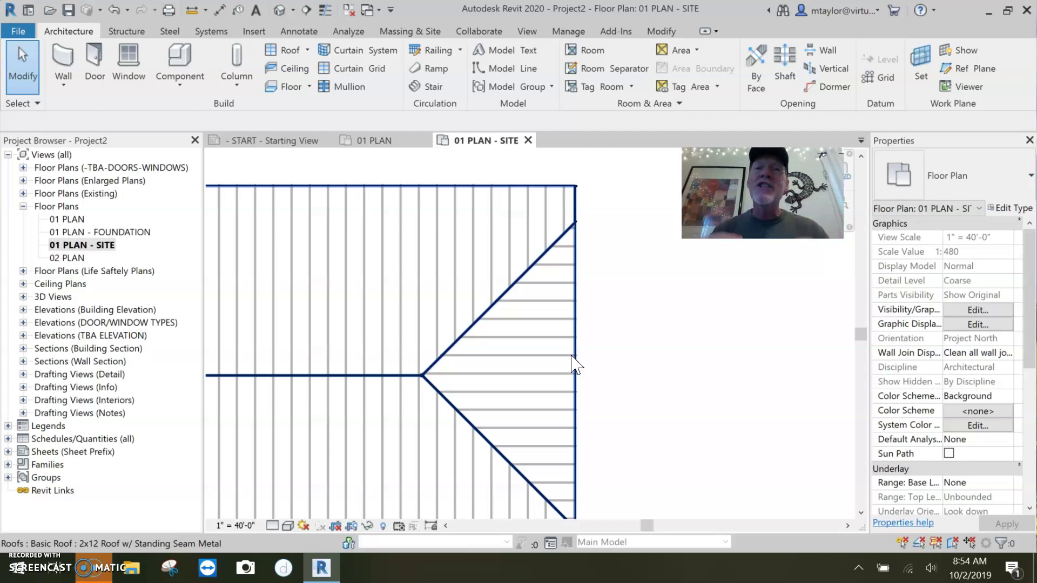
scroll(606, 366, "down", 4)
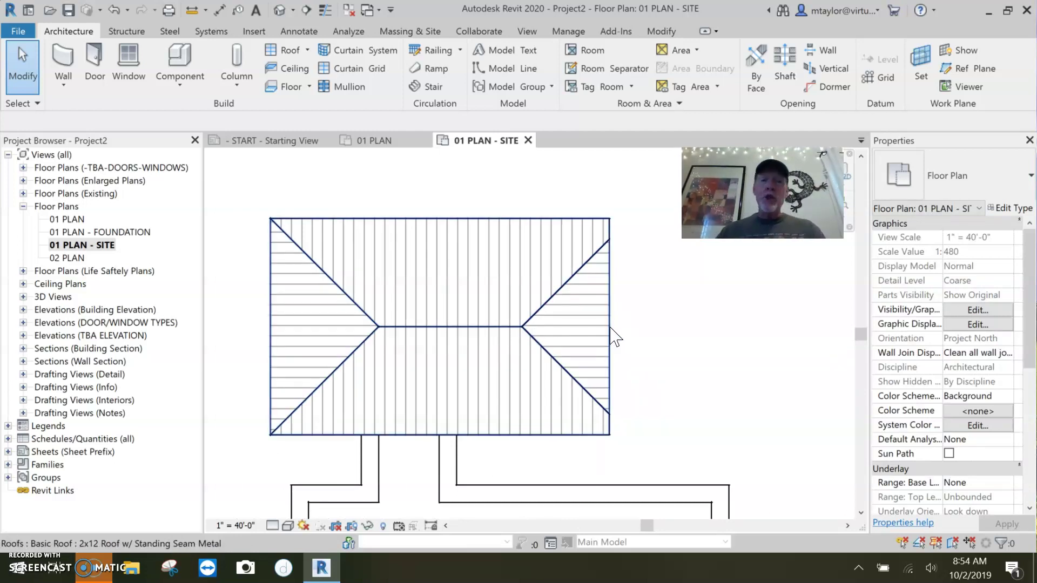
left_click(610, 328)
key("Delete")
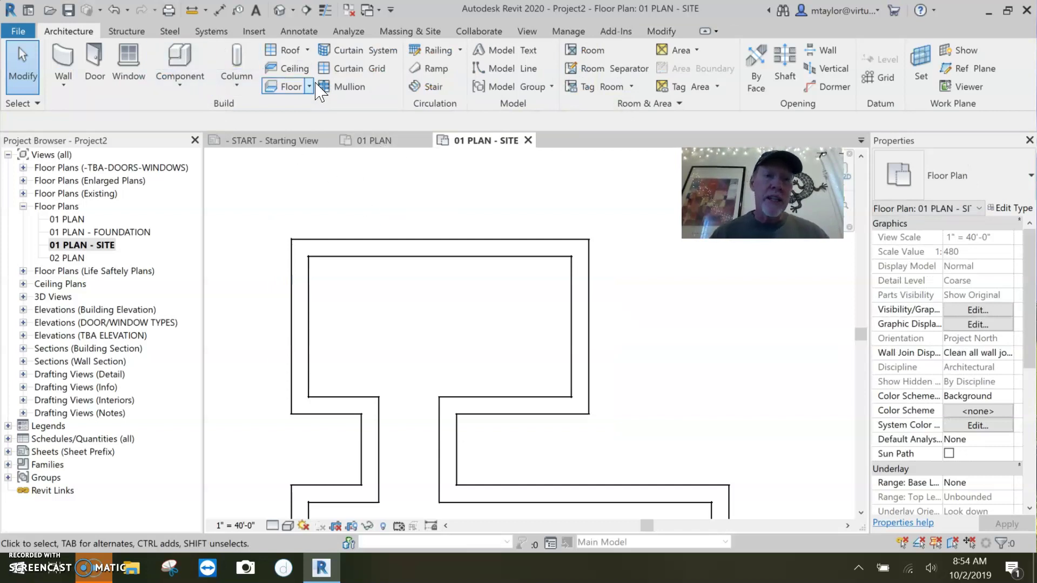
Start a new roof by footprint and sketch a horizontal boundary line about 36' long above the upper block's top wall
left_click(286, 50)
key("alt+Down")
key("Down")
key("Return")
left_click(483, 323)
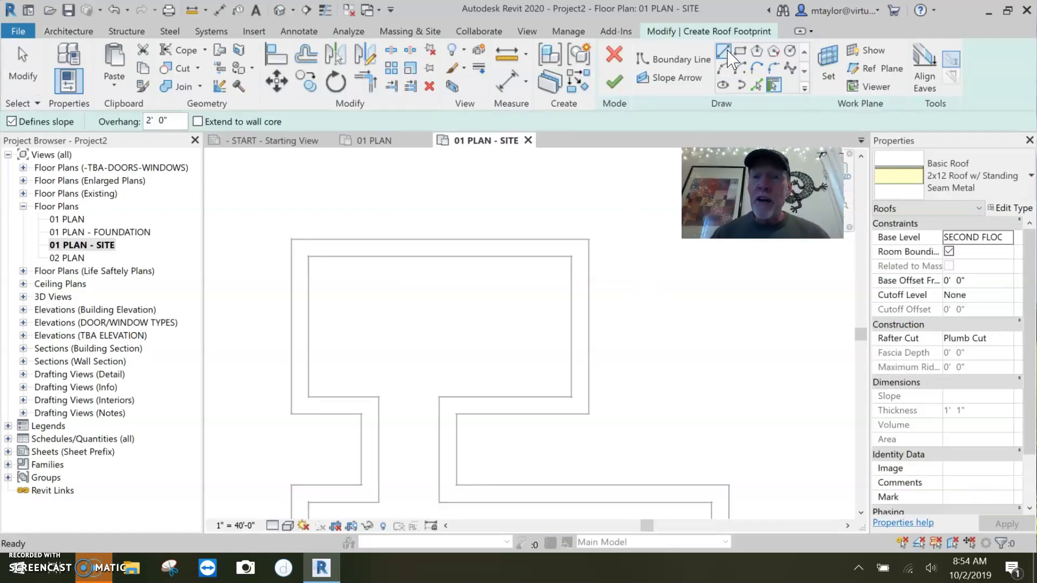
left_click(264, 213)
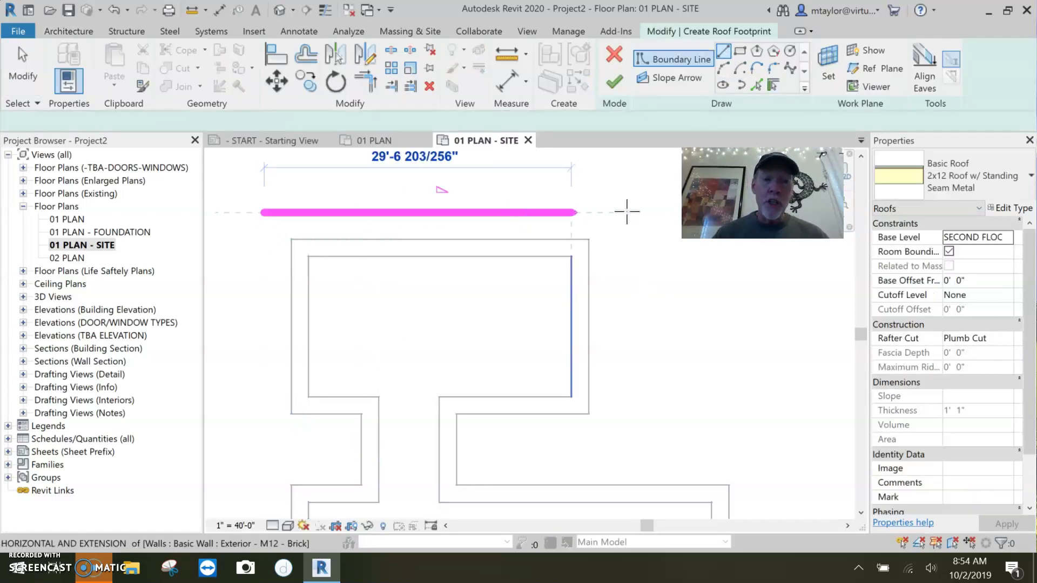
left_click(641, 212)
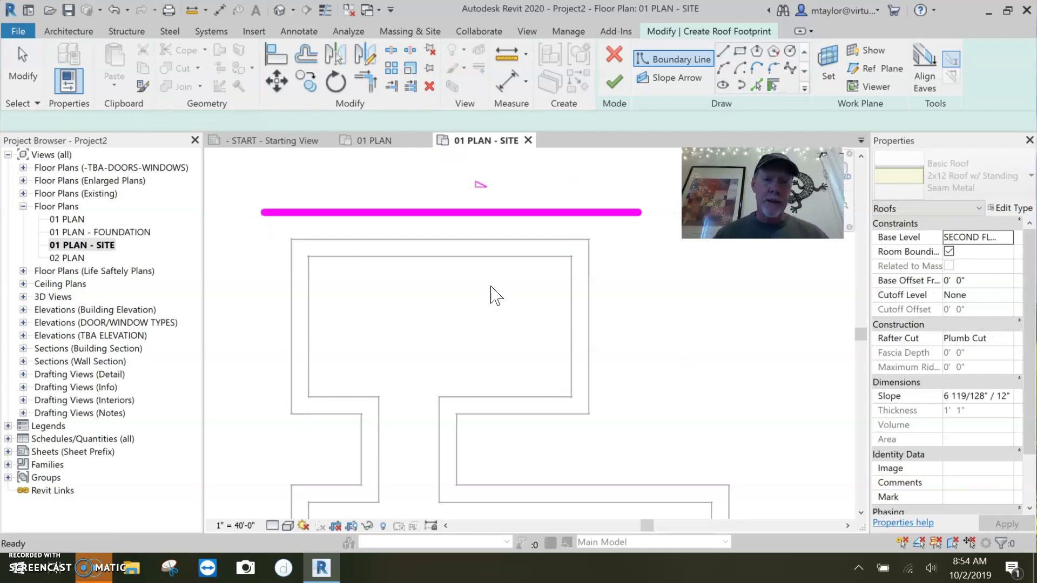
key("Escape")
key("Escape")
left_click(494, 213)
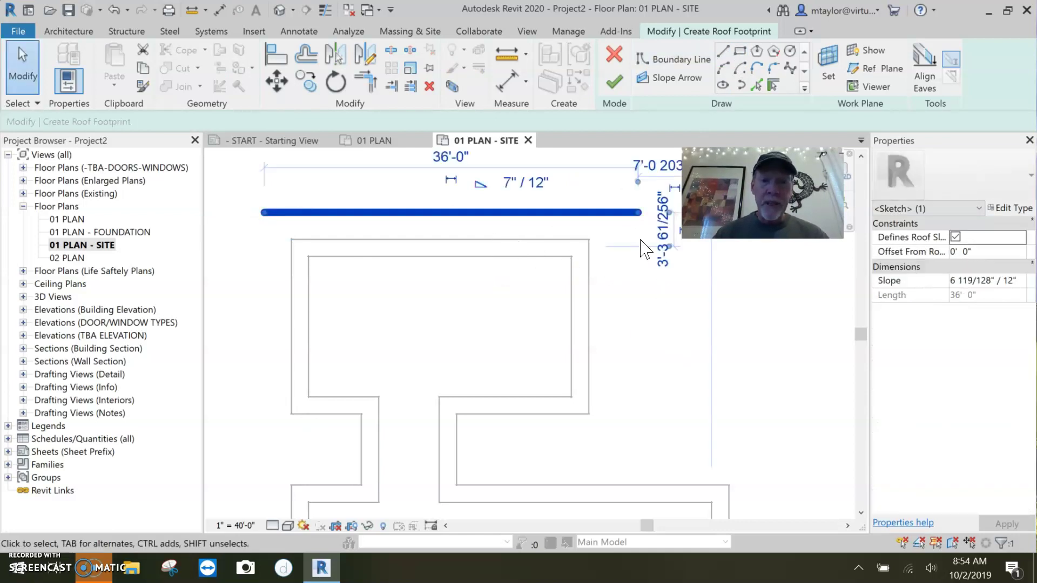
left_click(663, 229)
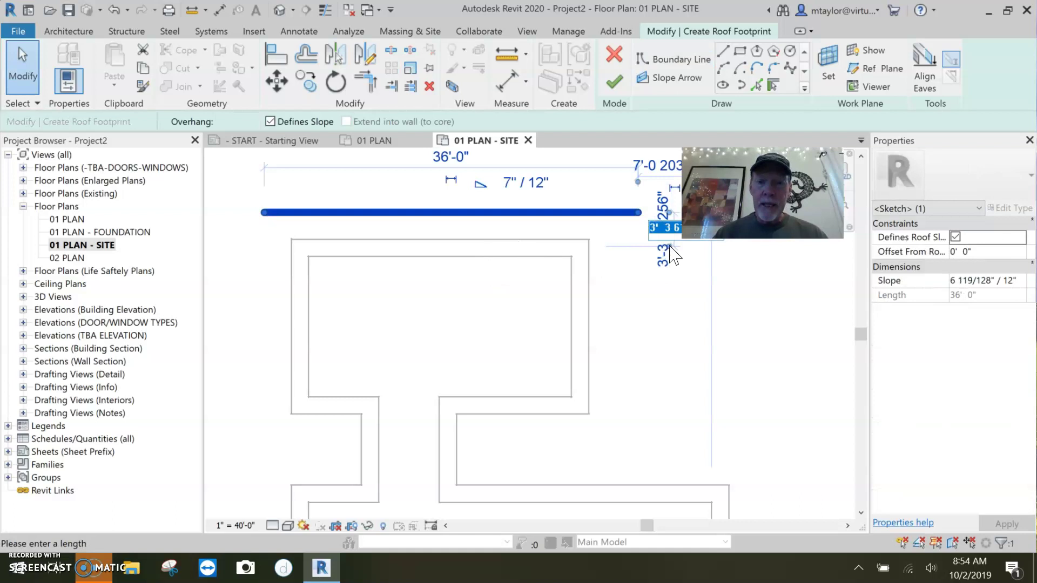
key("Escape")
key("Escape")
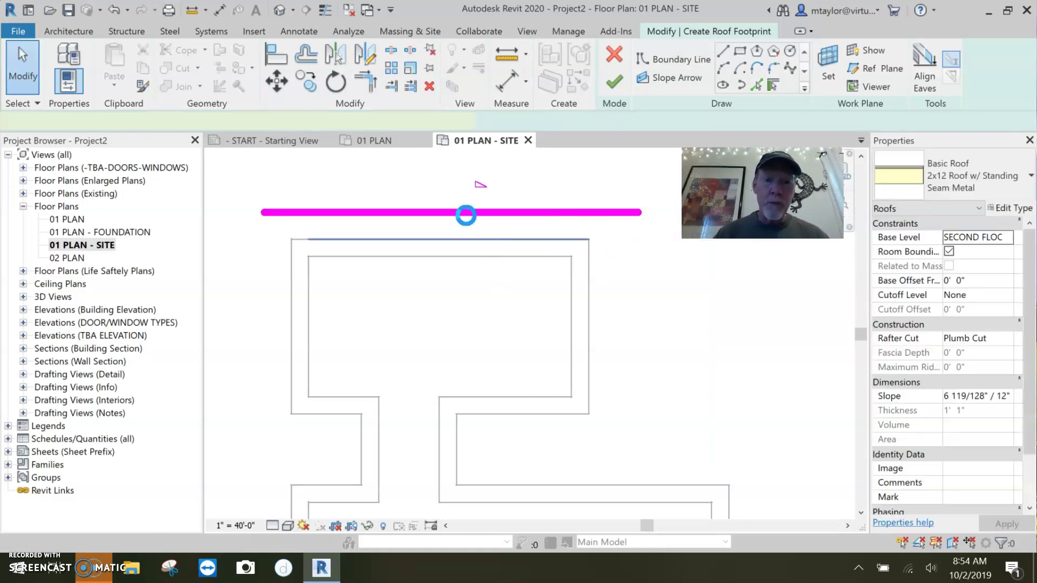
Dimension the upper boundary line from the top wall's outer face and set that distance to 2'
key("d")
key("i")
middle_click_drag(375, 225, 651, 234)
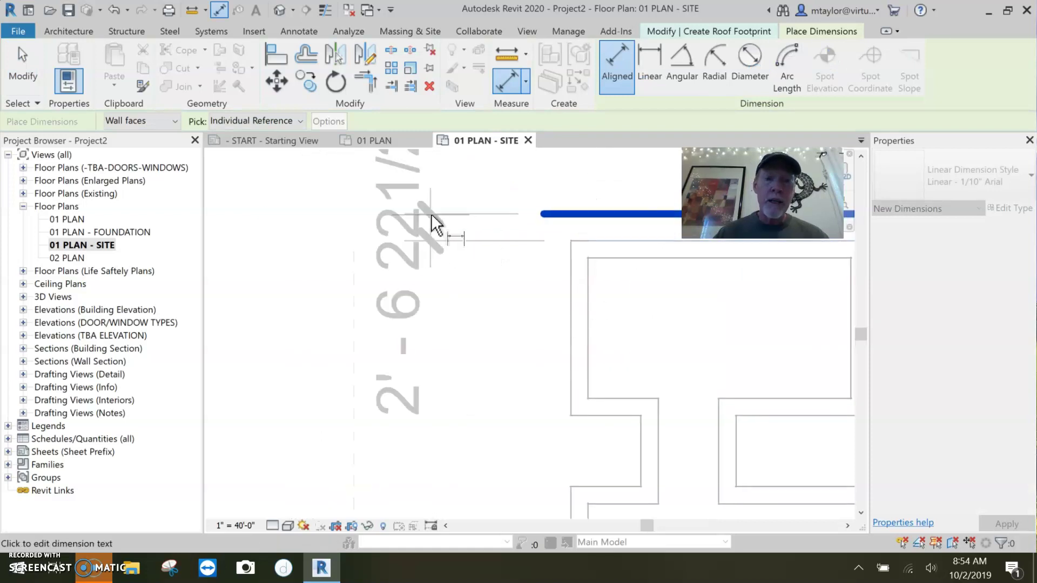
key("Escape")
scroll(548, 287, "down", 2)
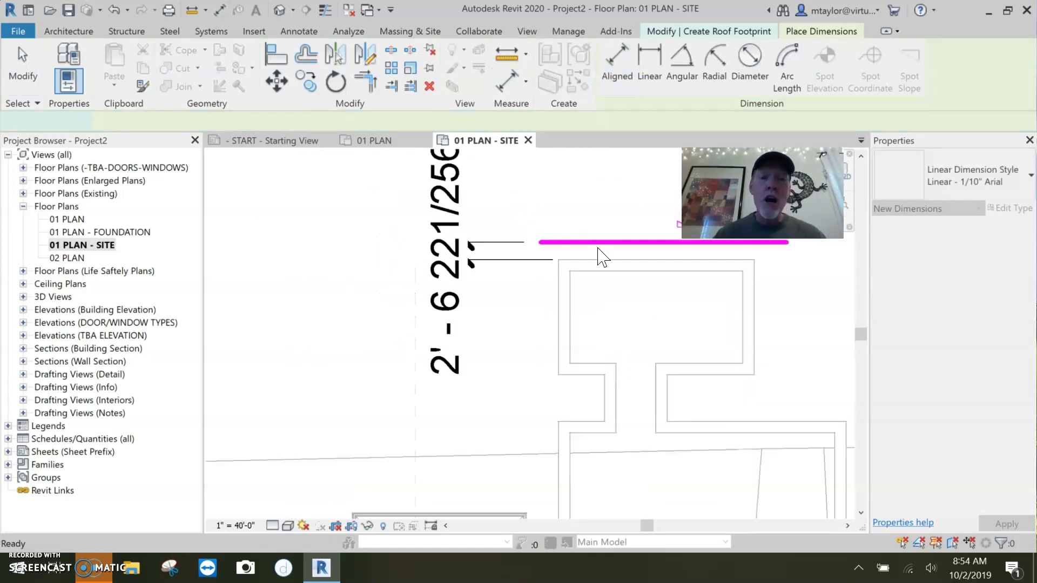
middle_click_drag(604, 257, 539, 269)
left_click(551, 246)
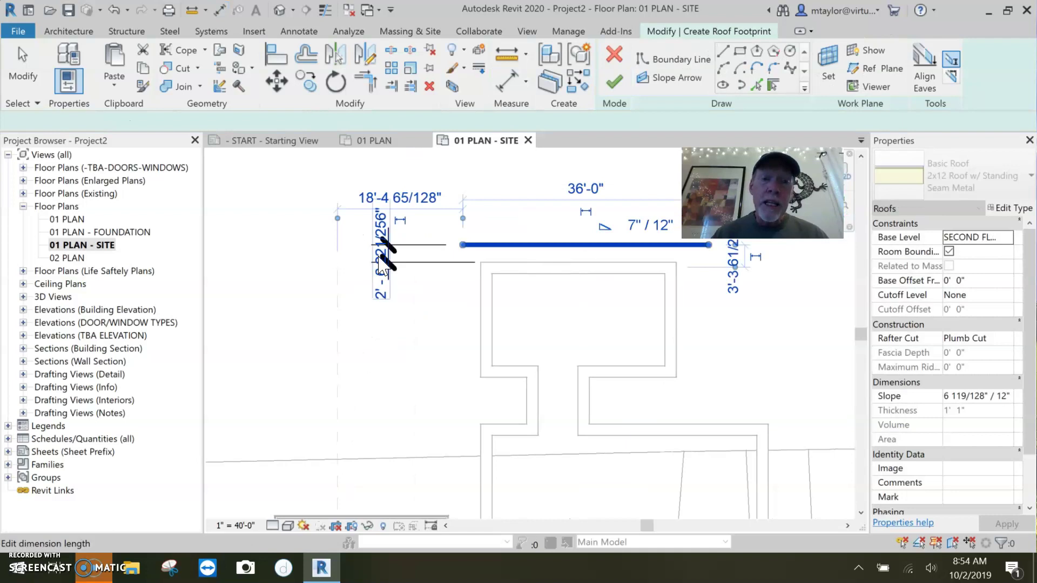
key("Escape")
scroll(618, 329, "down", 2)
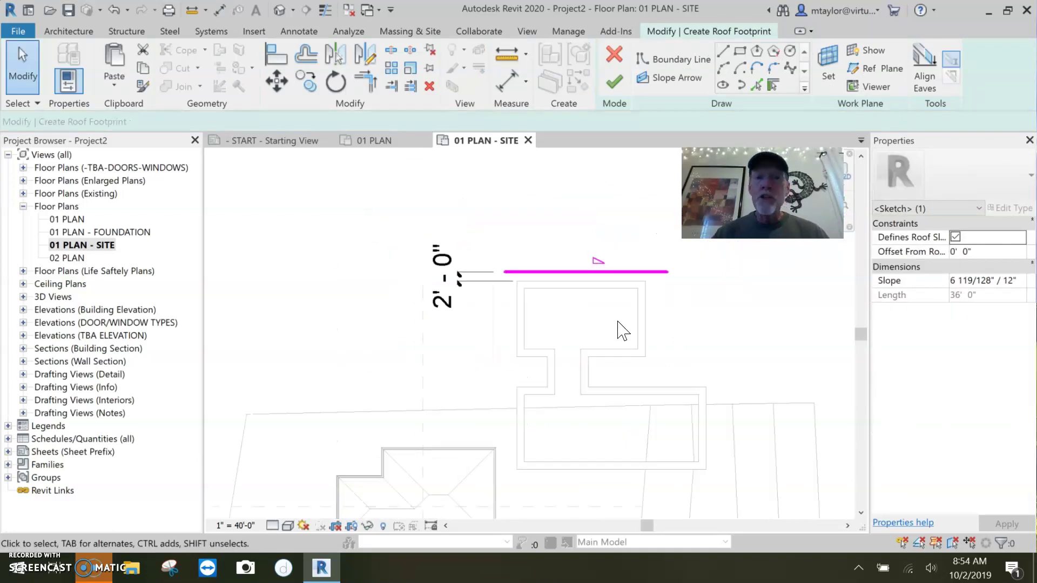
Use Pick Lines to add a boundary line 2' outside the upper block's left wall, and trim it to the upper boundary line
middle_click_drag(619, 329, 538, 329)
left_click(630, 169)
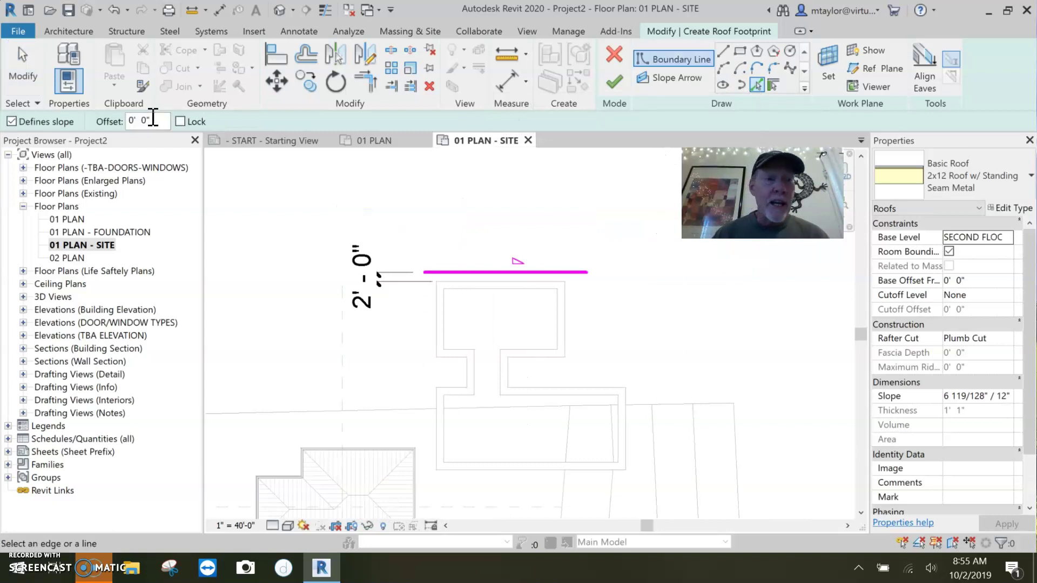
left_click(155, 121)
left_click(437, 318)
key("Escape")
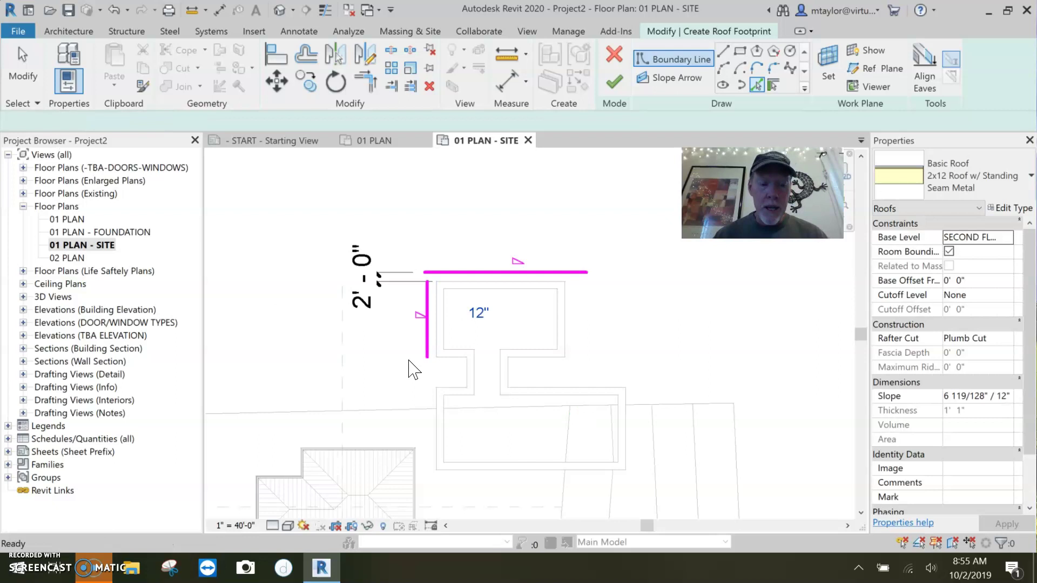
left_click(427, 342)
left_click(522, 325)
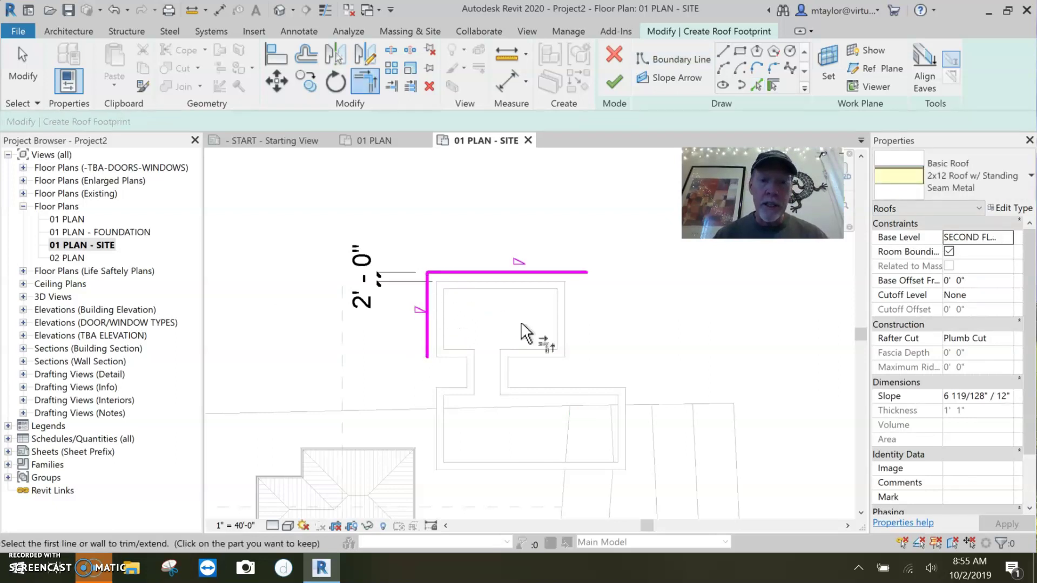
Set the Pick Lines offset to 0 and add a boundary line on the upper block's right outer wall face
key("b")
key("l")
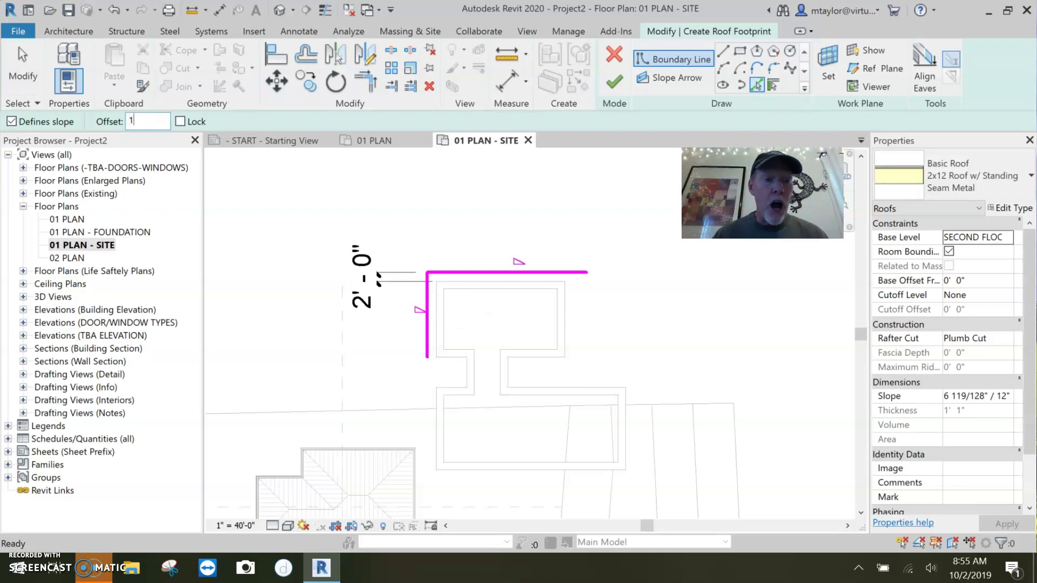
type("0")
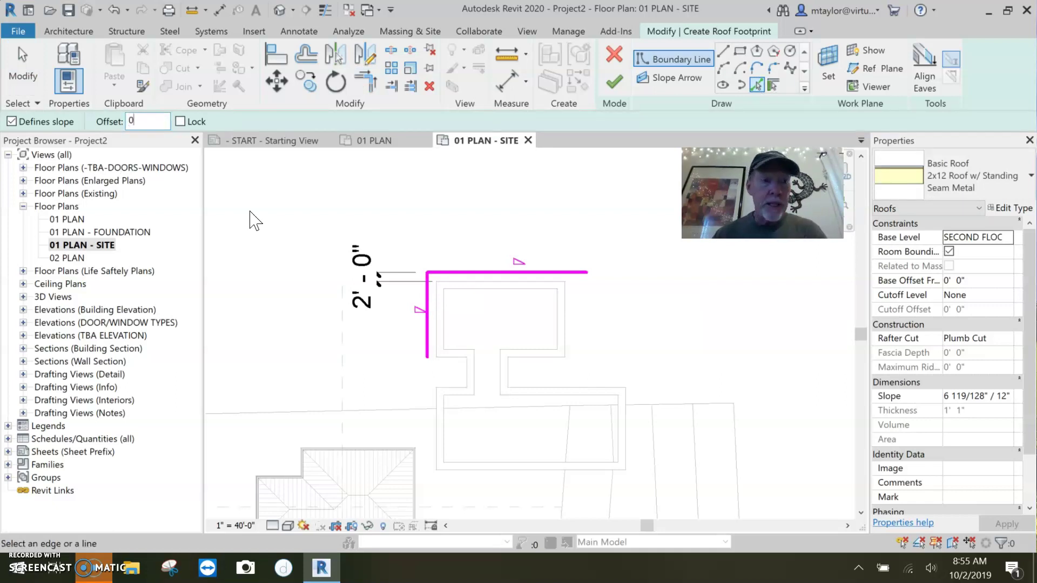
left_click(571, 329)
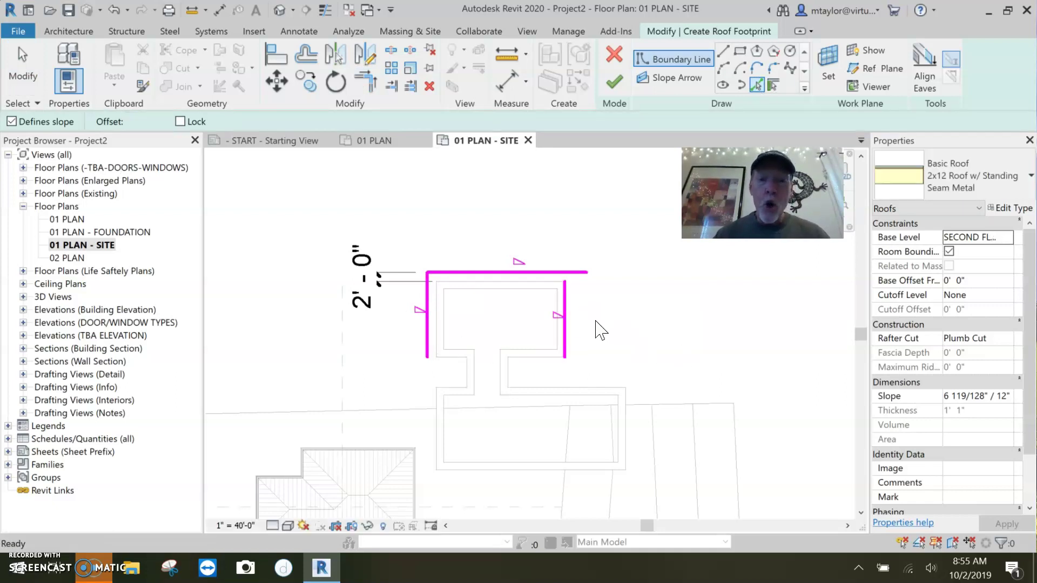
Move the right-hand boundary line 2' outward from the wall face
scroll(597, 329, "up", 3)
key("Escape")
left_click(531, 289)
key("m")
key("v")
left_click(613, 370)
type("2")
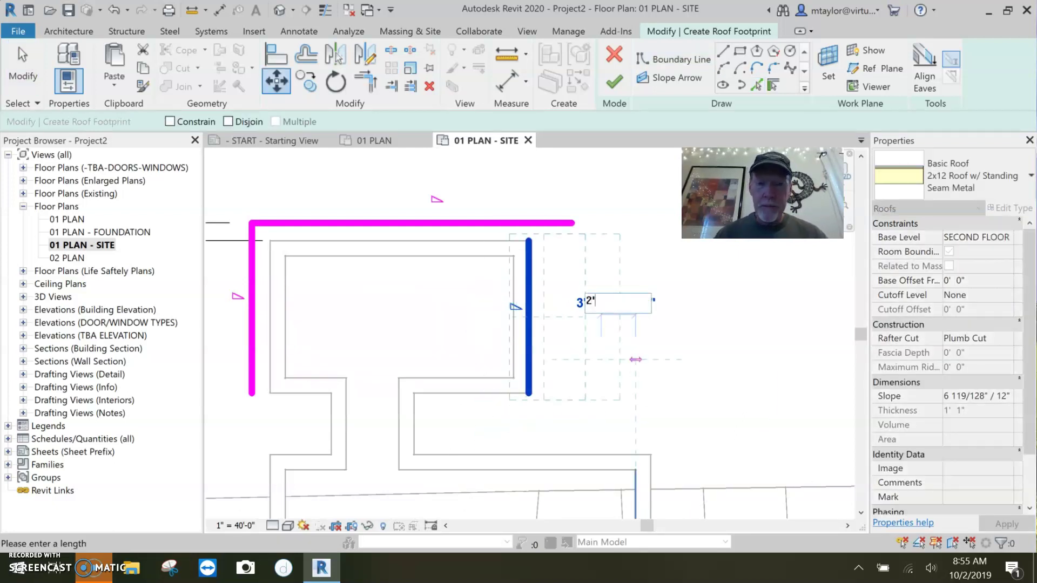
key("Return")
key("Escape")
Trim the upper and right-hand boundary lines to a closed corner
key("t")
key("r")
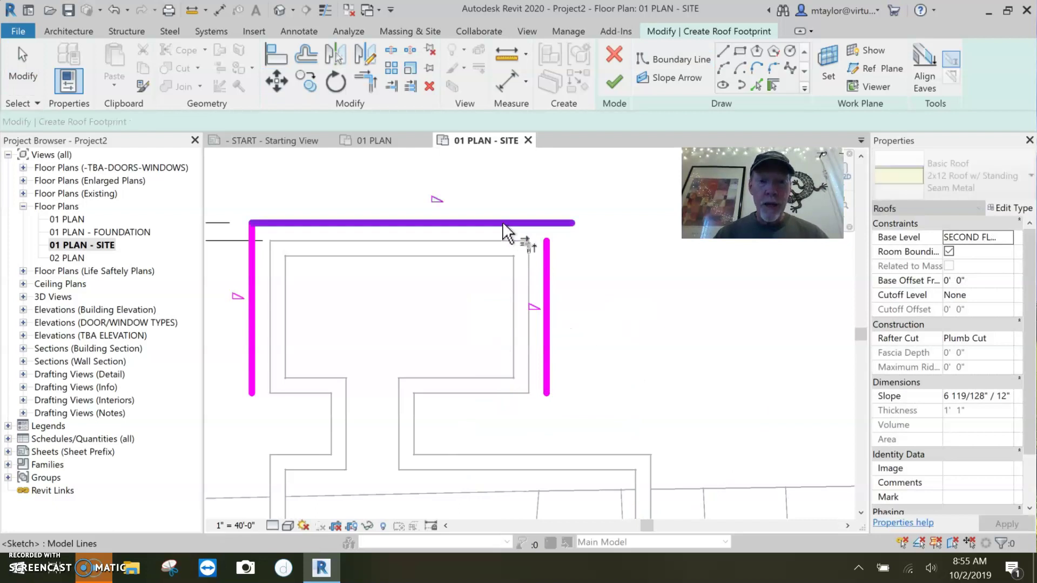
left_click(504, 223)
left_click(548, 258)
scroll(600, 397, "down", 2)
key("Escape")
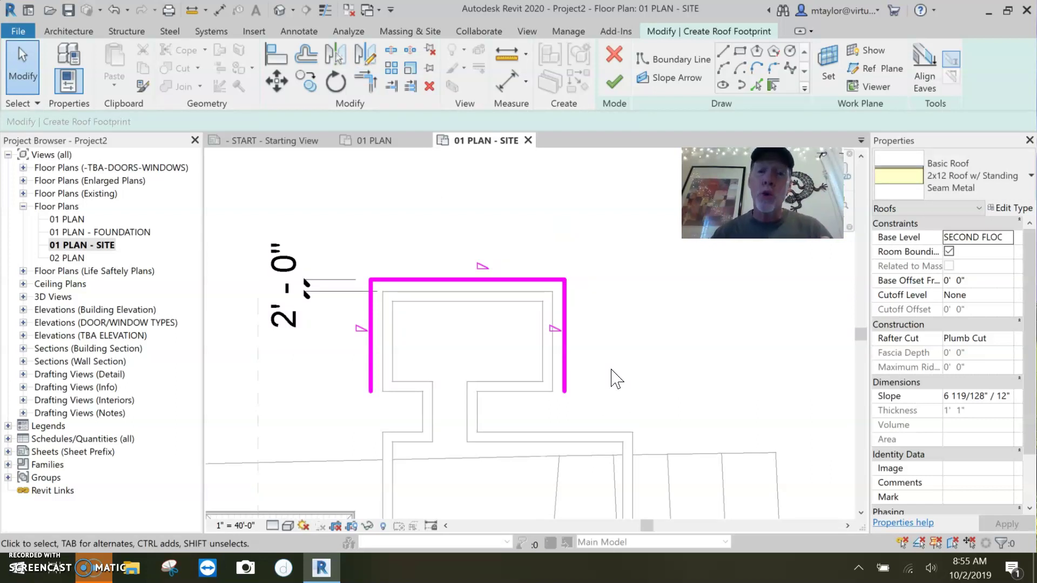
Use Pick Walls to add a boundary line below the upper block's lower right wall, and trim it to the right-hand line
left_click(774, 84)
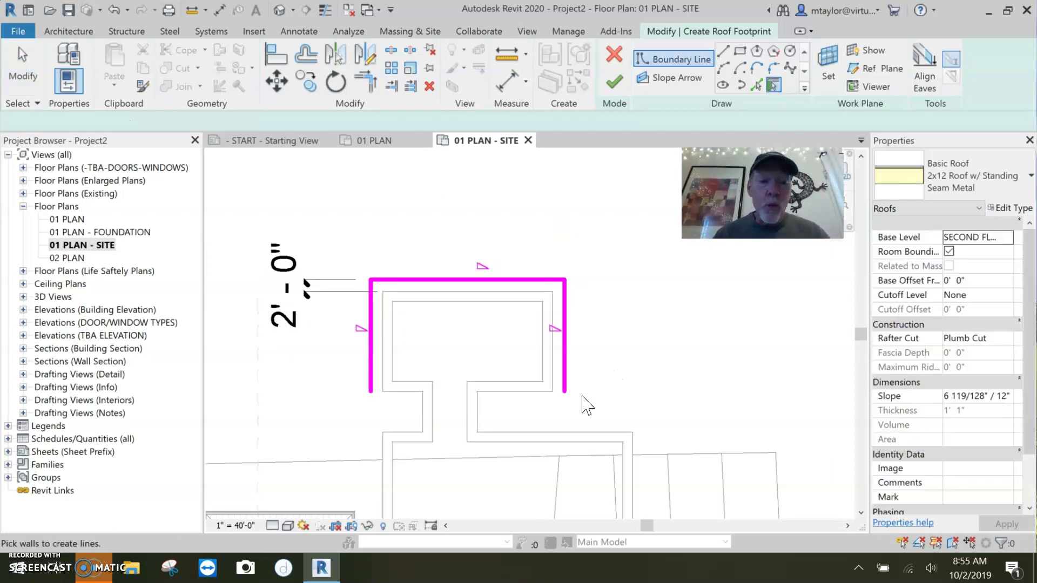
left_click(510, 402)
key("t")
key("r")
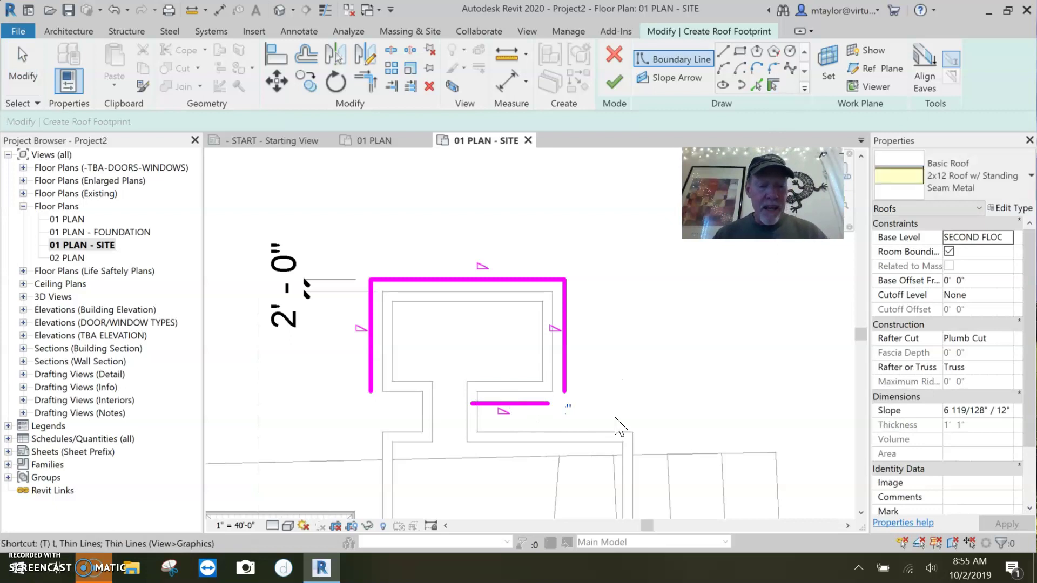
left_click(564, 378)
left_click(539, 403)
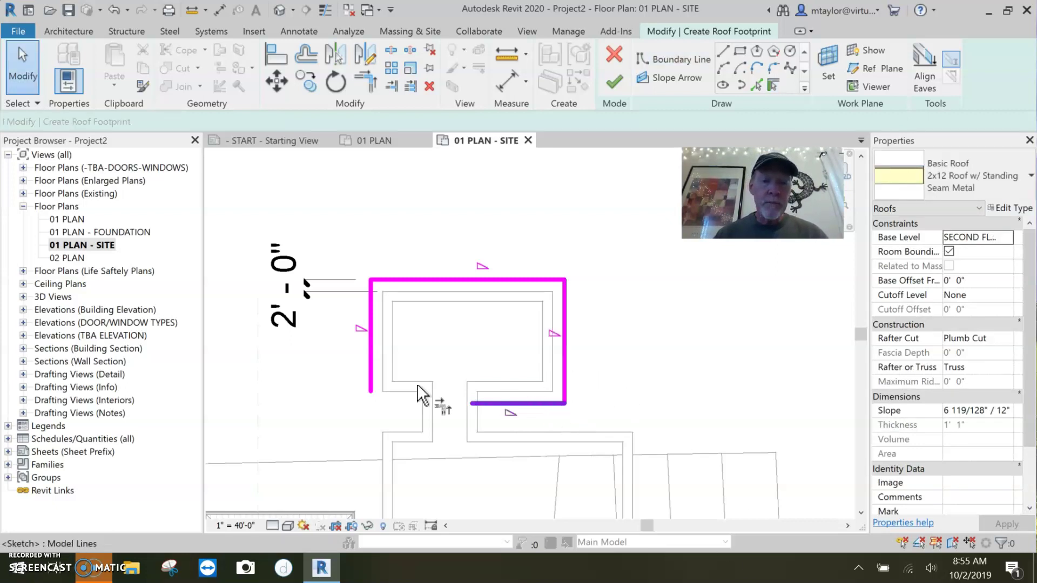
Trim the left-hand line to the lower boundary line and finish the roof footprint
left_click(371, 378)
left_click(489, 403)
scroll(621, 421, "down", 1)
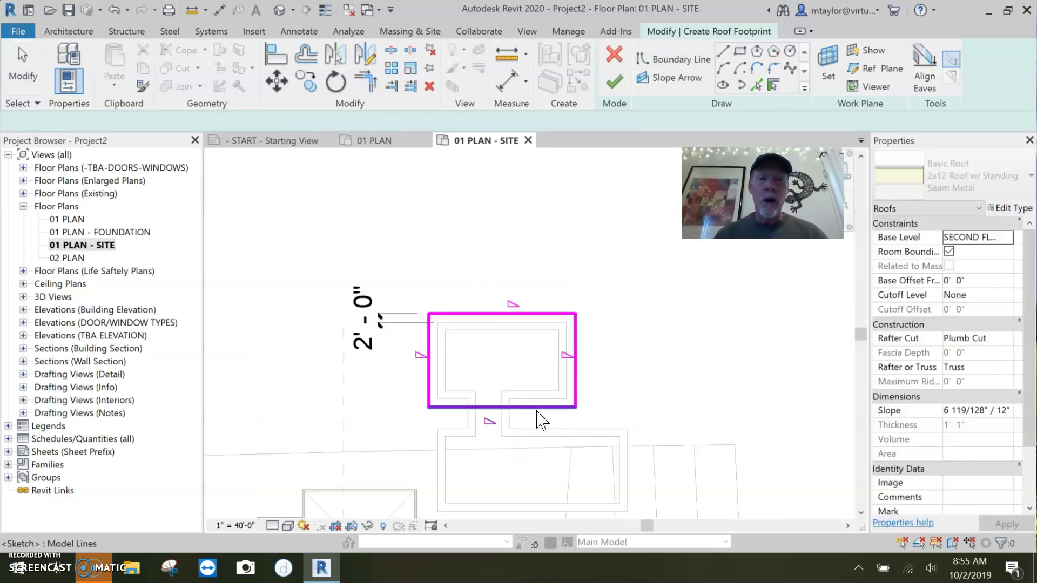
key("Escape")
key("Escape")
left_click(614, 85)
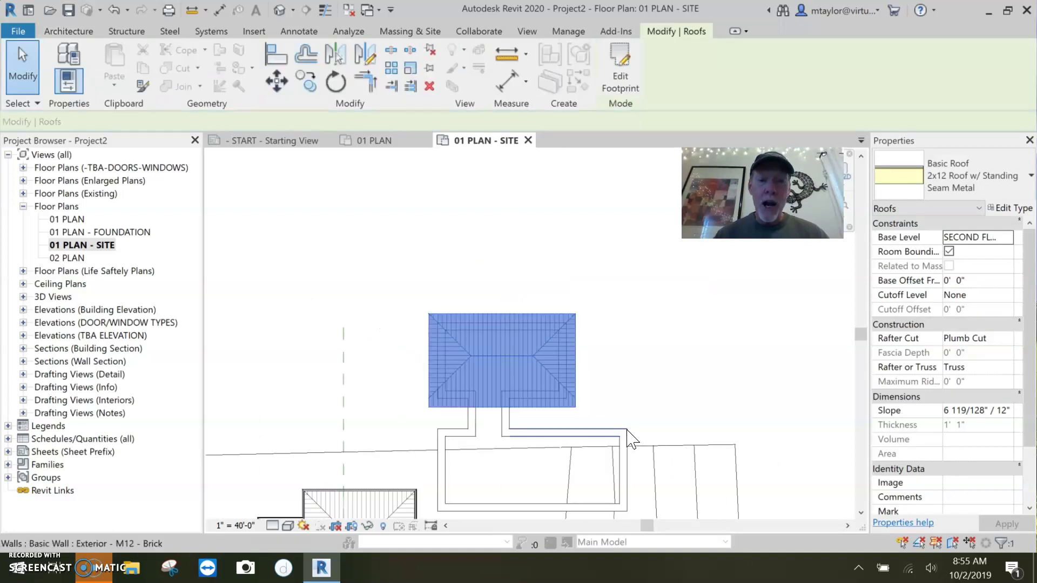
Reopen the new roof's footprint for editing and delete its lower boundary line
scroll(594, 413, "up", 2)
left_click(594, 413)
scroll(593, 413, "up", 1)
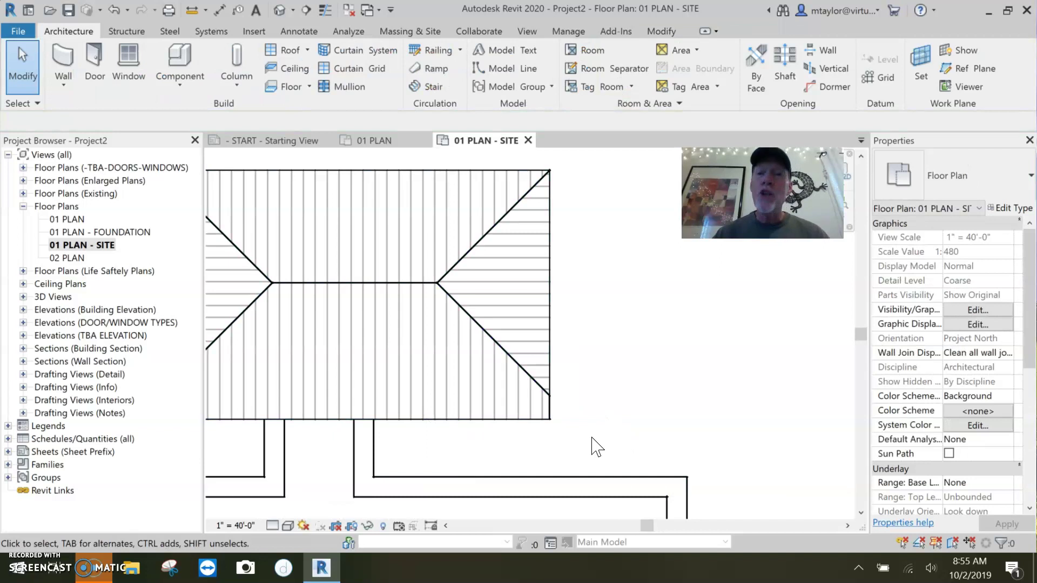
scroll(599, 444, "down", 2)
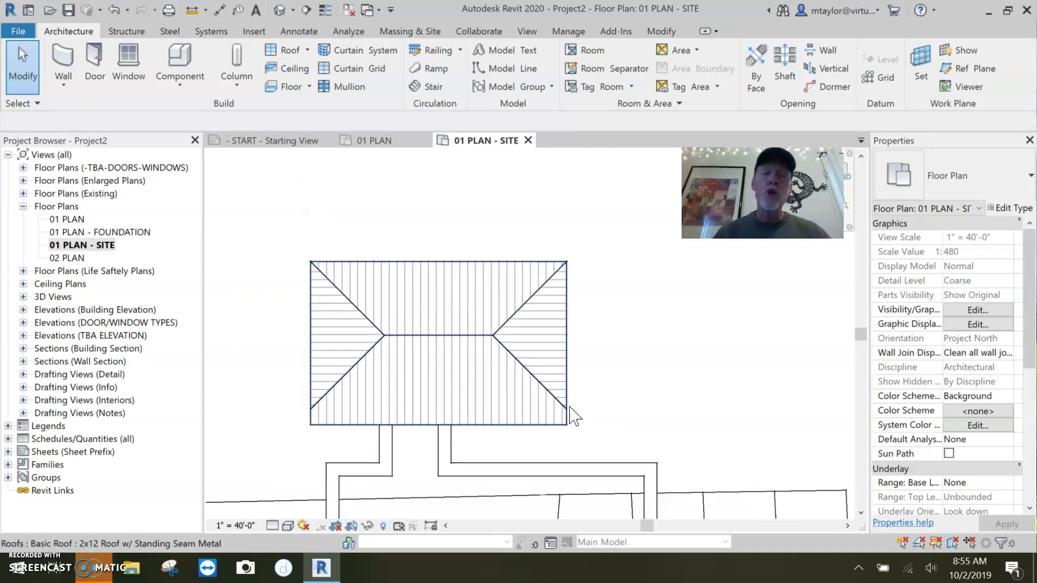
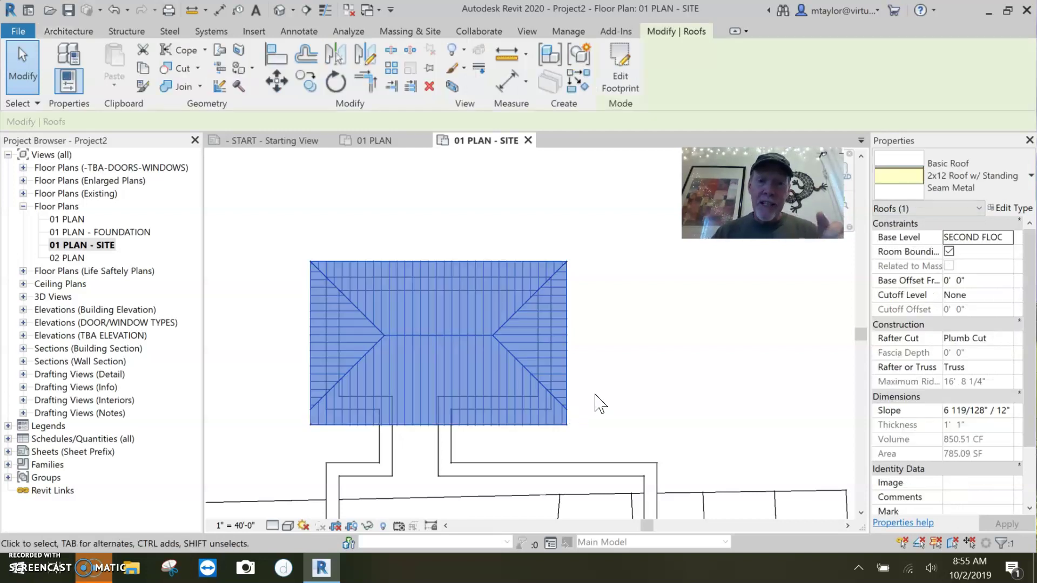
left_click(630, 97)
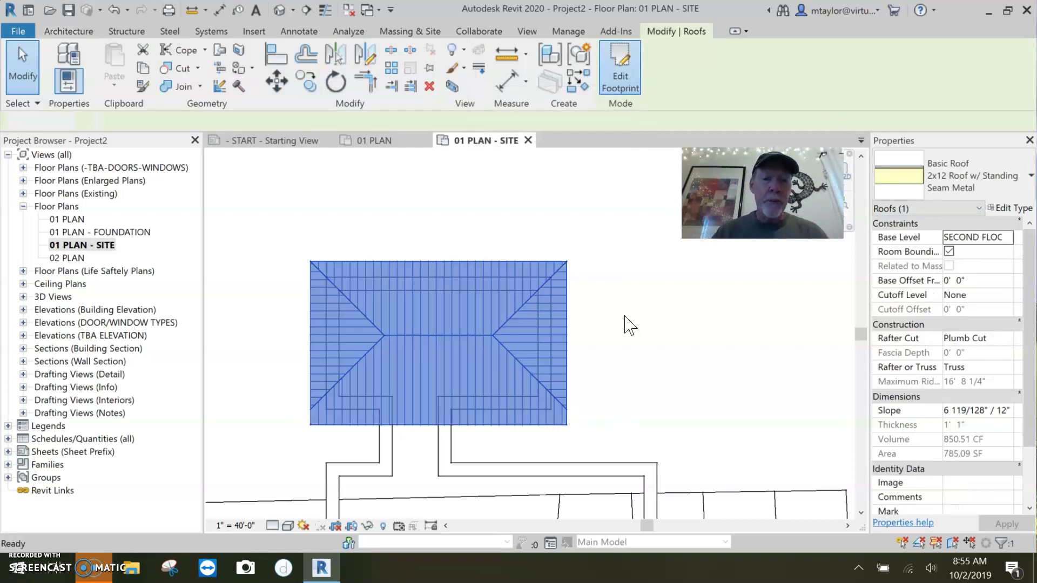
left_click(540, 425)
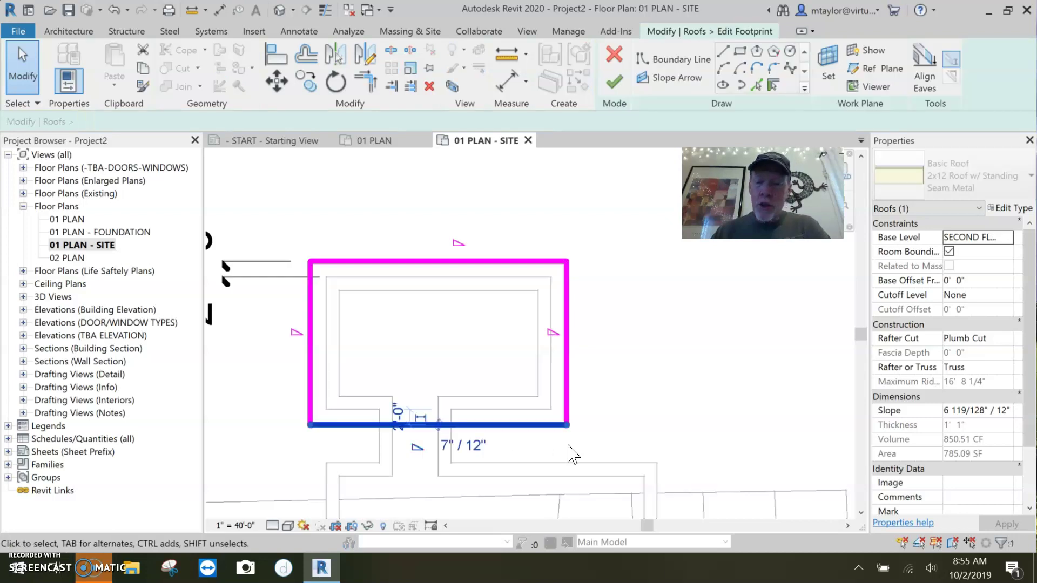
key("Delete")
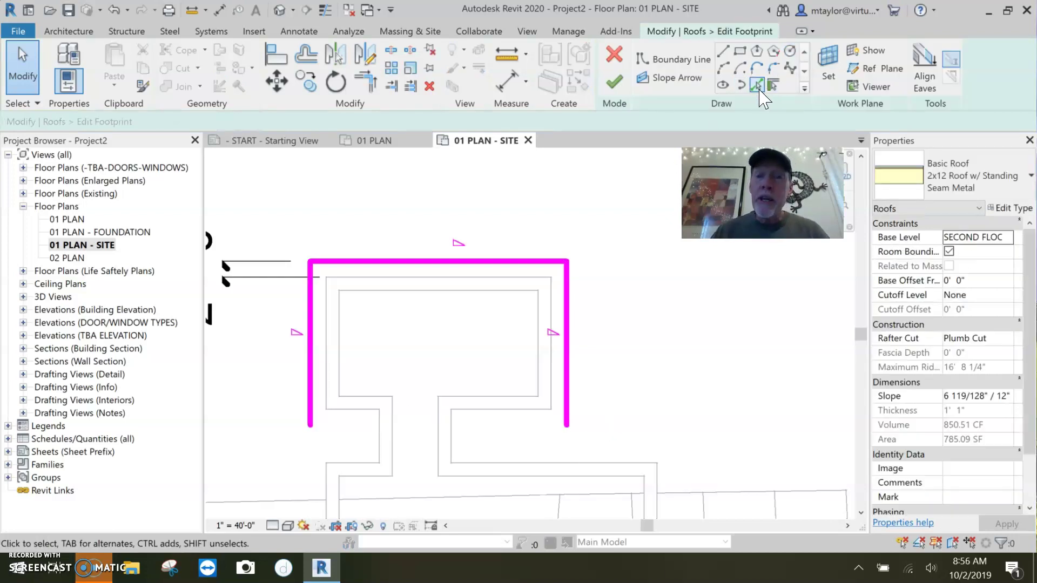
Sketch a horizontal boundary line about 17'-6" long below the upper block, across the connecting passage
left_click(723, 52)
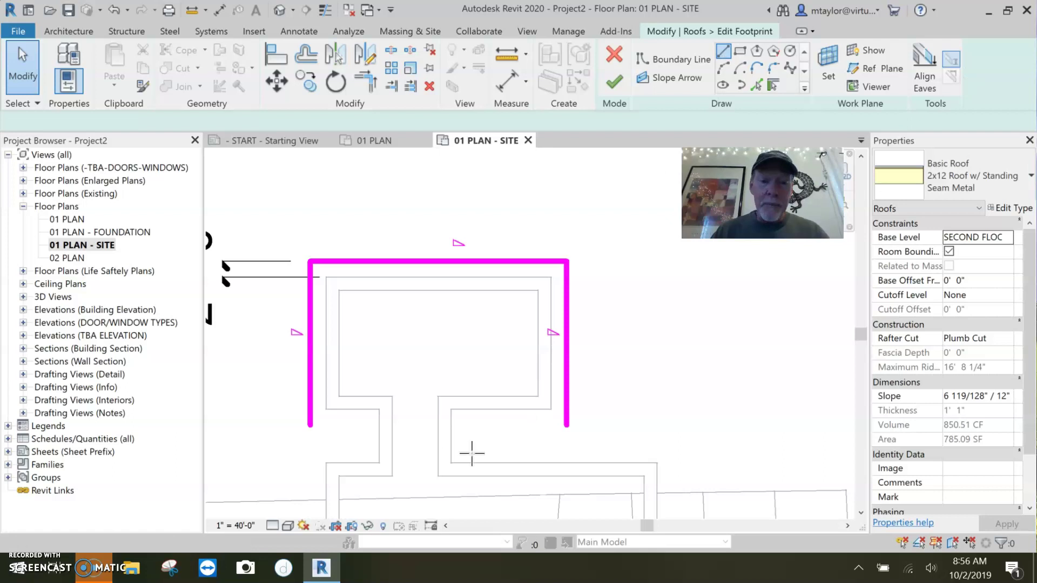
left_click(509, 438)
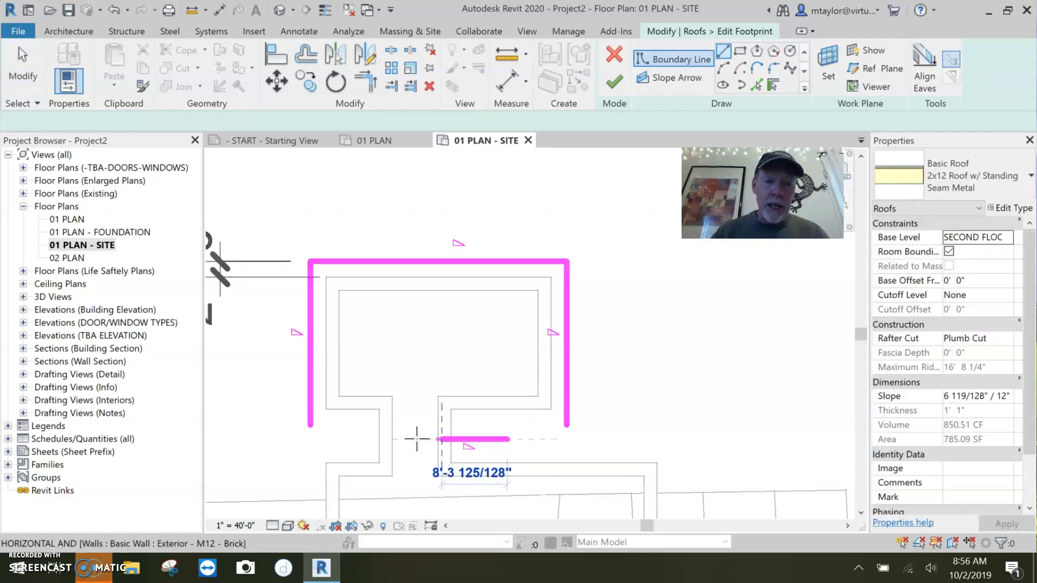
left_click(369, 439)
key("Escape")
Add an aligned dimension between the lower wall's outer face and the sketched lower boundary line
key("d")
key("i")
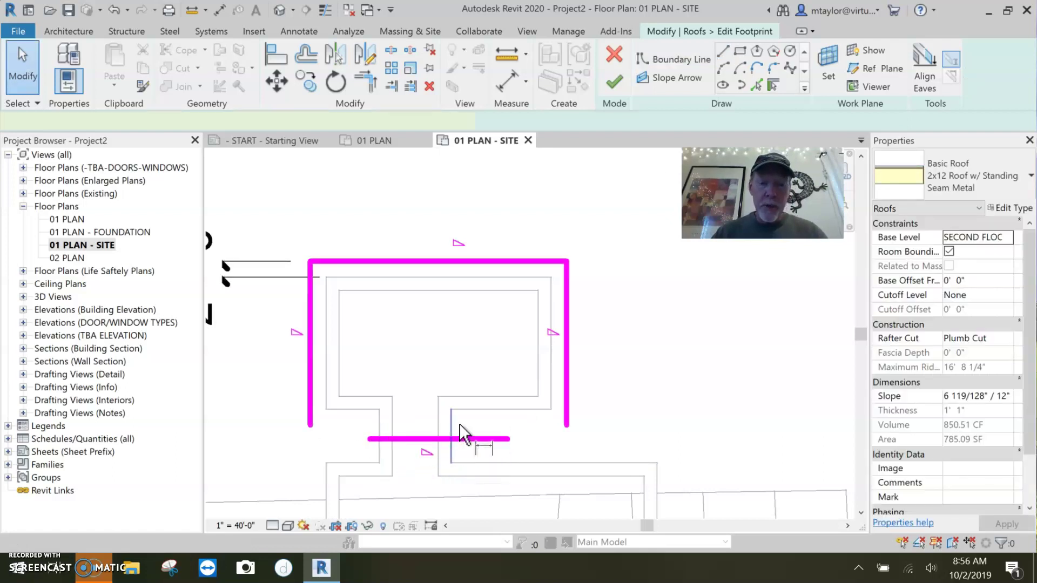
left_click(473, 410)
left_click(468, 439)
left_click(702, 444)
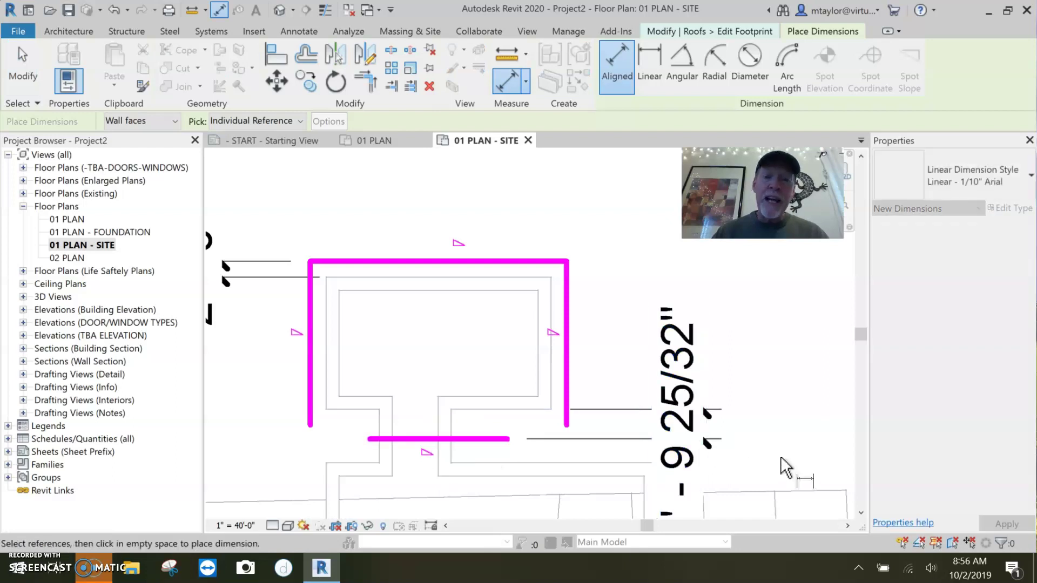
key("Escape")
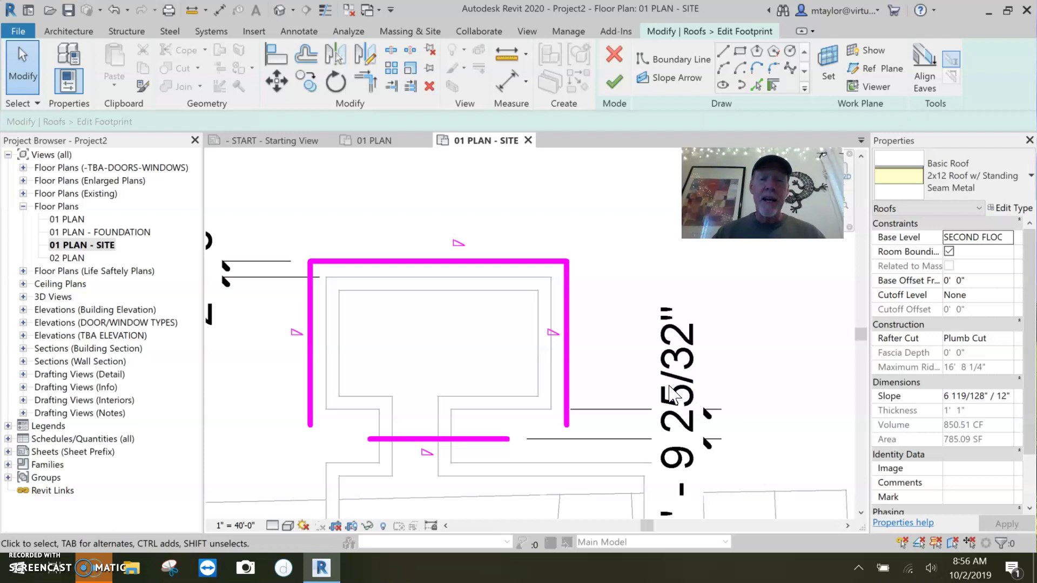
Set the lower boundary line's dimensioned distance from the wall face to 2'
scroll(746, 382, "down", 1)
middle_click_drag(745, 382, 757, 324)
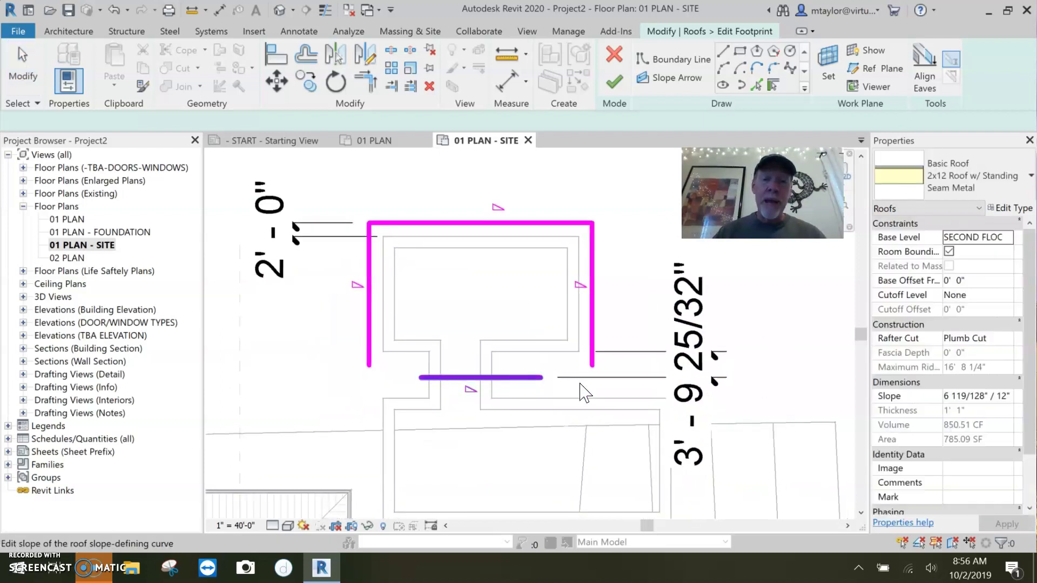
left_click(521, 378)
left_click(702, 367)
type("2")
key("Return")
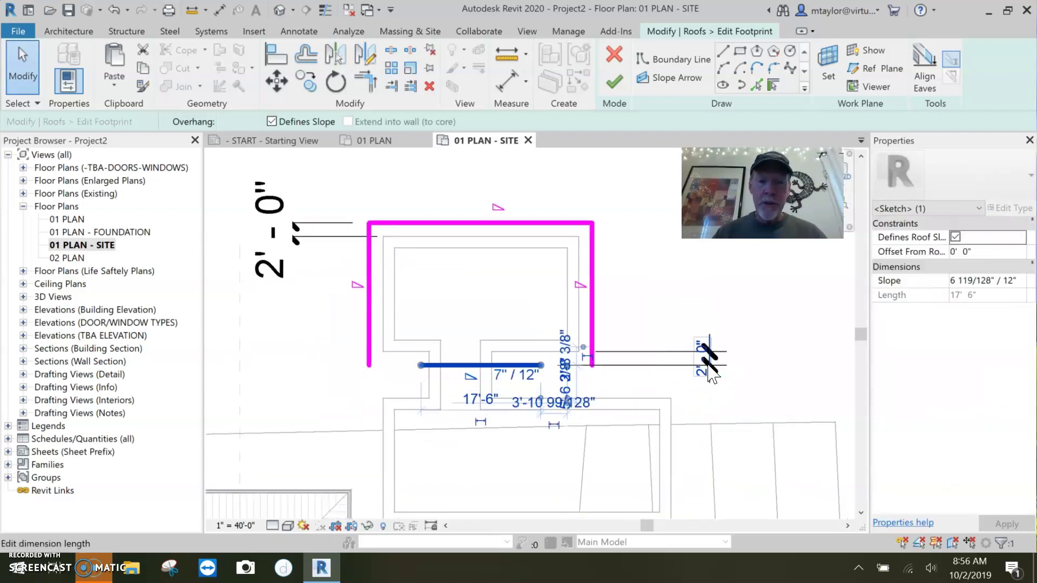
left_click(729, 343)
Trim the lower boundary line to the right-hand and left-hand lines and finish editing the roof footprint
key("t")
key("r")
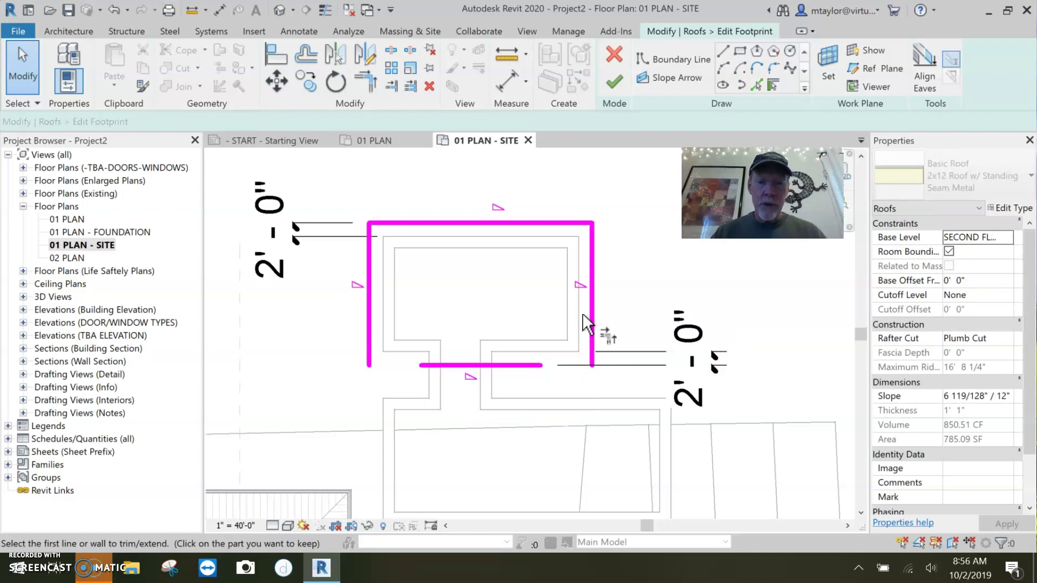
left_click(594, 313)
left_click(534, 368)
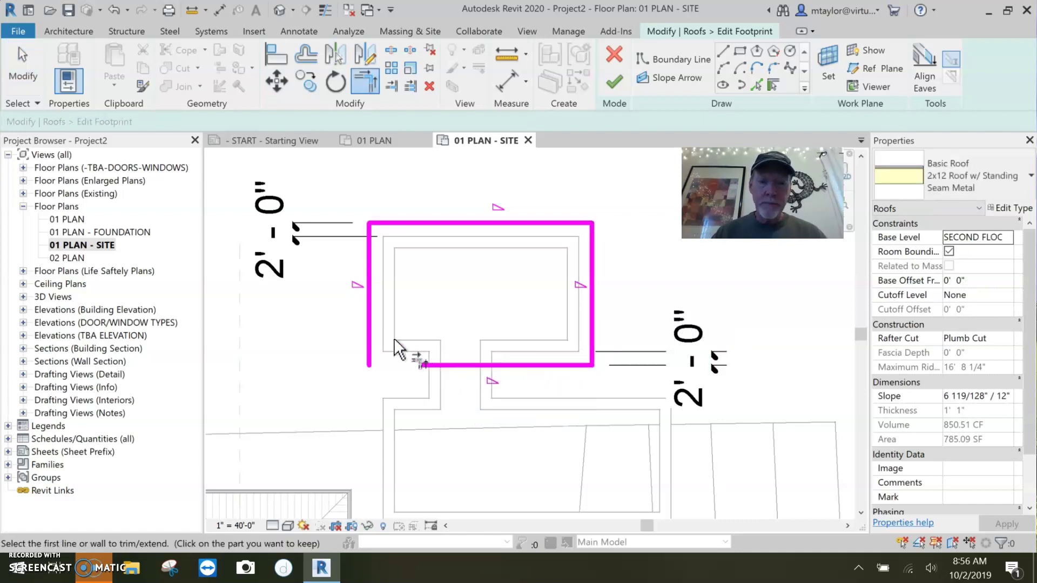
left_click(373, 341)
left_click(486, 367)
key("Escape")
scroll(649, 400, "down", 1)
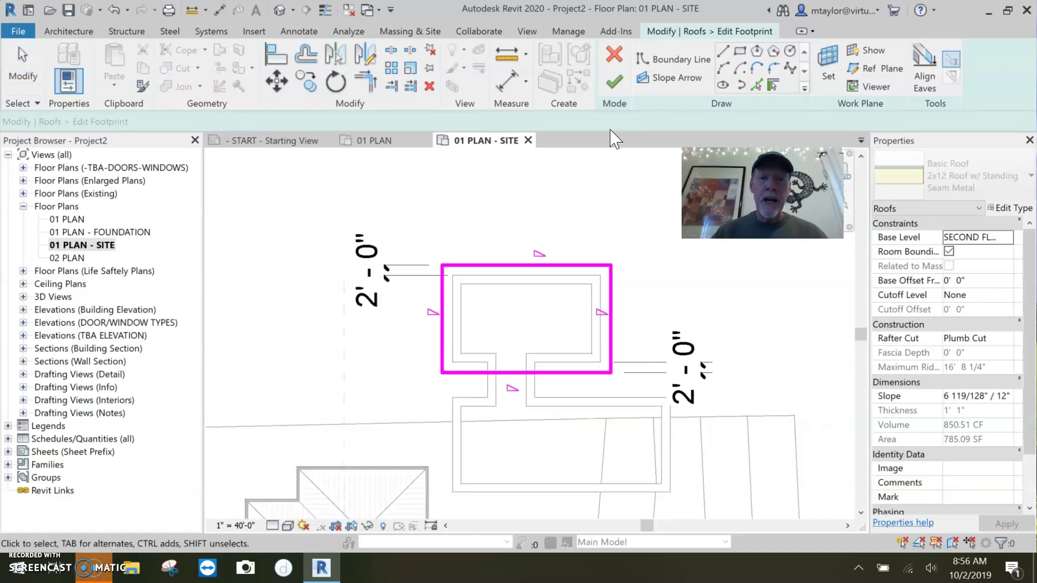
left_click(614, 81)
scroll(571, 336, "up", 2)
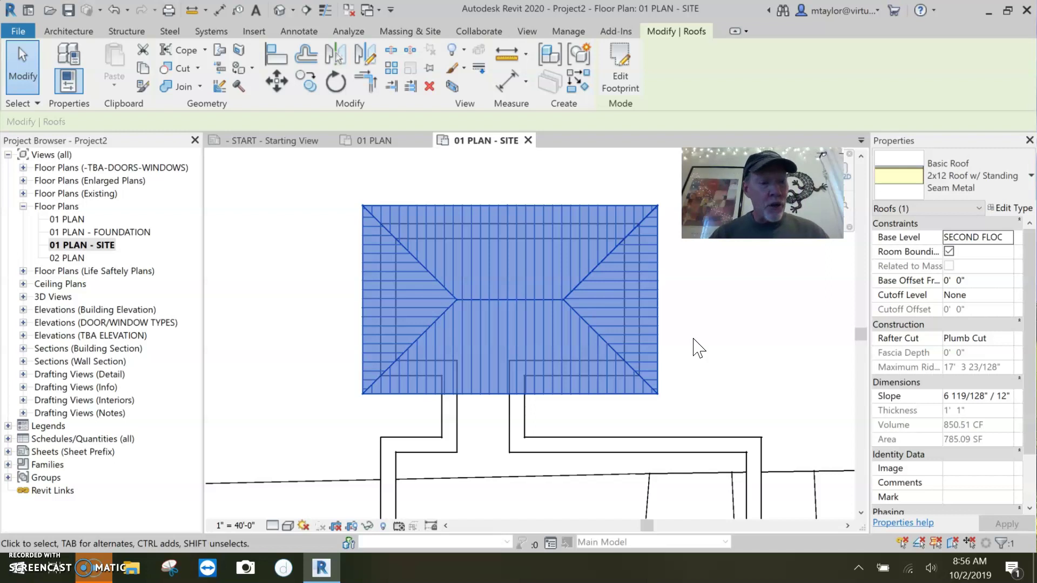
Start a roof by footprint assigned to the SECOND FLOOR level for the lower block
key("Escape")
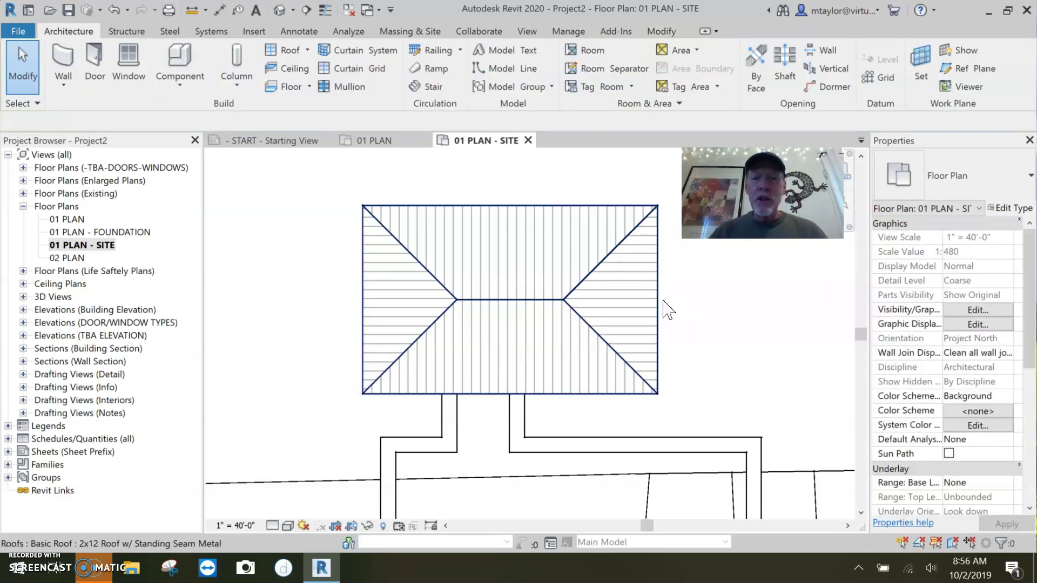
scroll(669, 324, "down", 2)
middle_click_drag(669, 327, 625, 234)
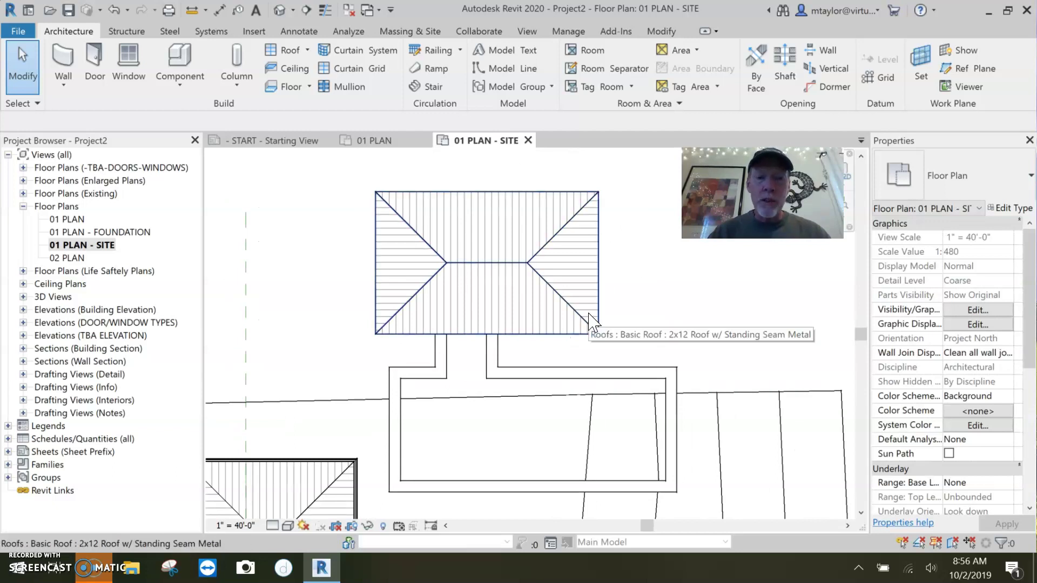
scroll(590, 324, "down", 1)
middle_click_drag(610, 344, 609, 306)
middle_click_drag(598, 347, 554, 304)
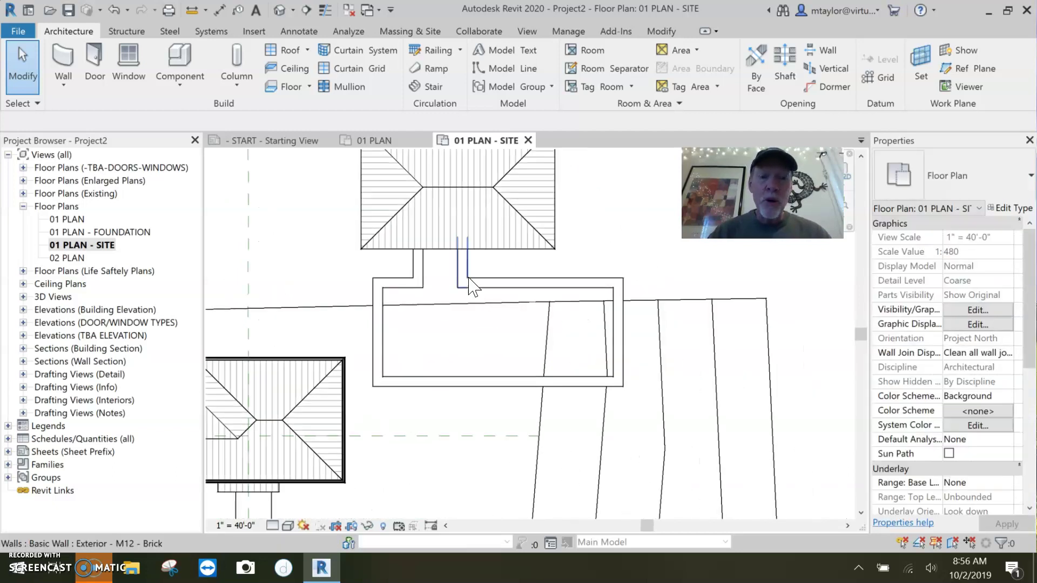
left_click(529, 249)
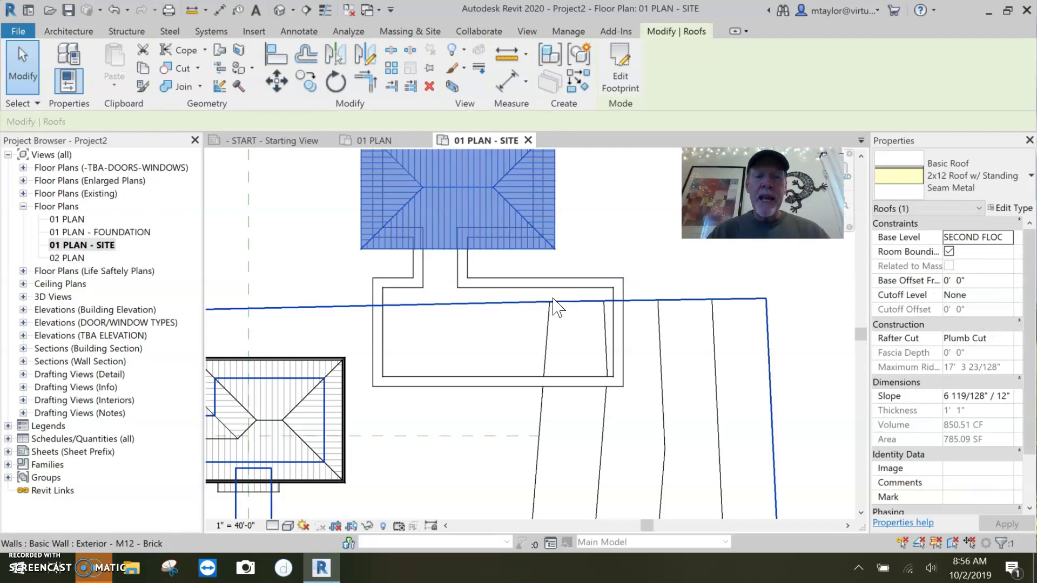
key("Escape")
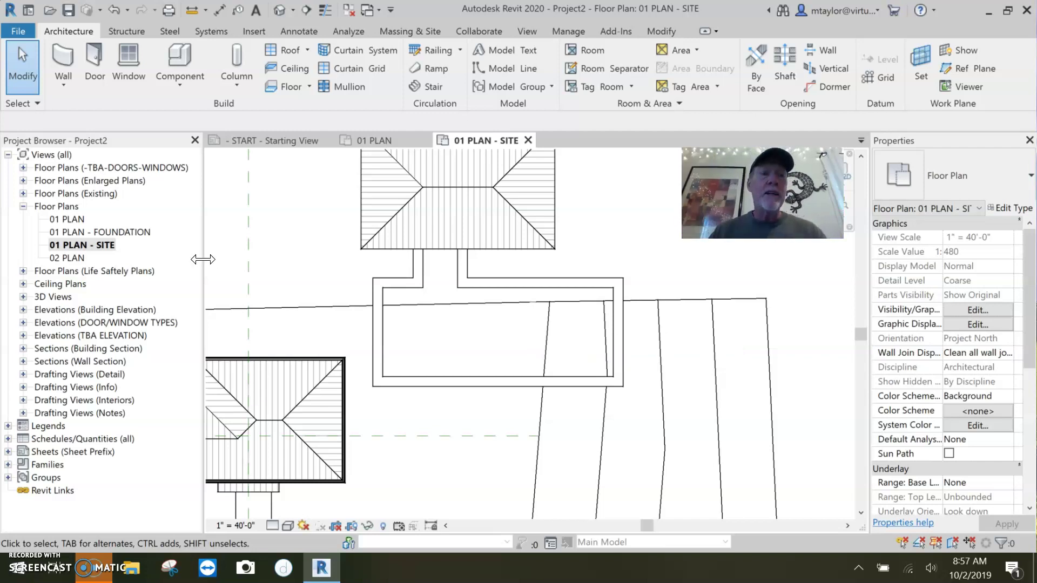
left_click(286, 50)
left_click(472, 290)
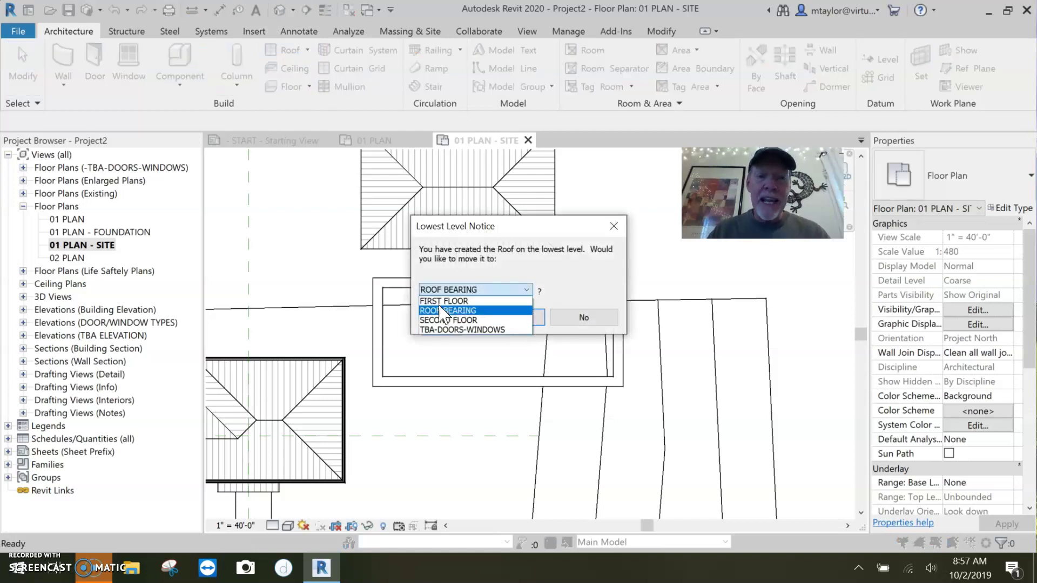
left_click(449, 319)
left_click(500, 322)
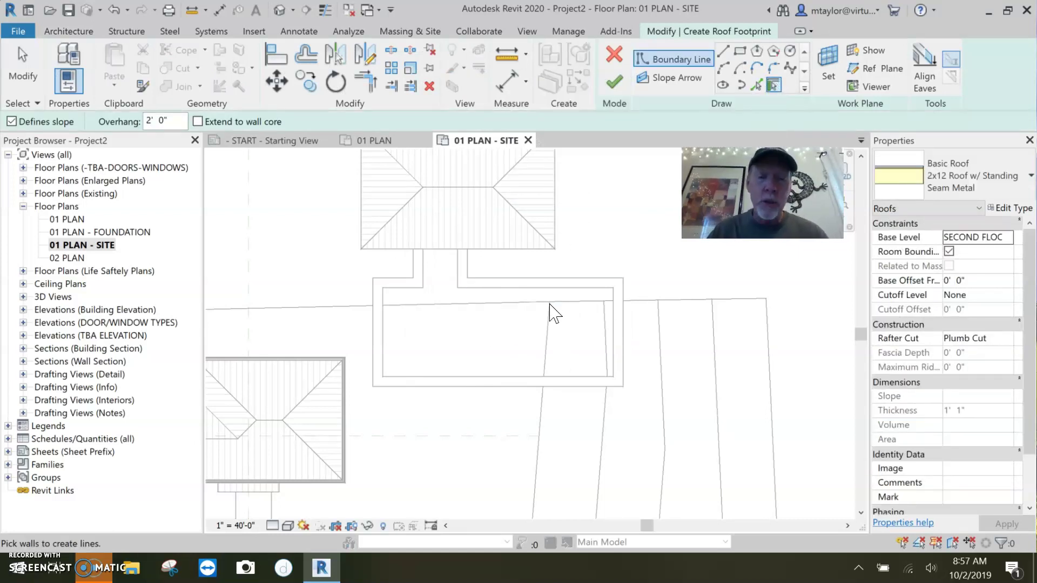
Pick the lower block's upper, right-hand, lower and left-hand brick walls as slope-defining roof boundaries with a 2' overhang
left_click(553, 282)
left_click(622, 335)
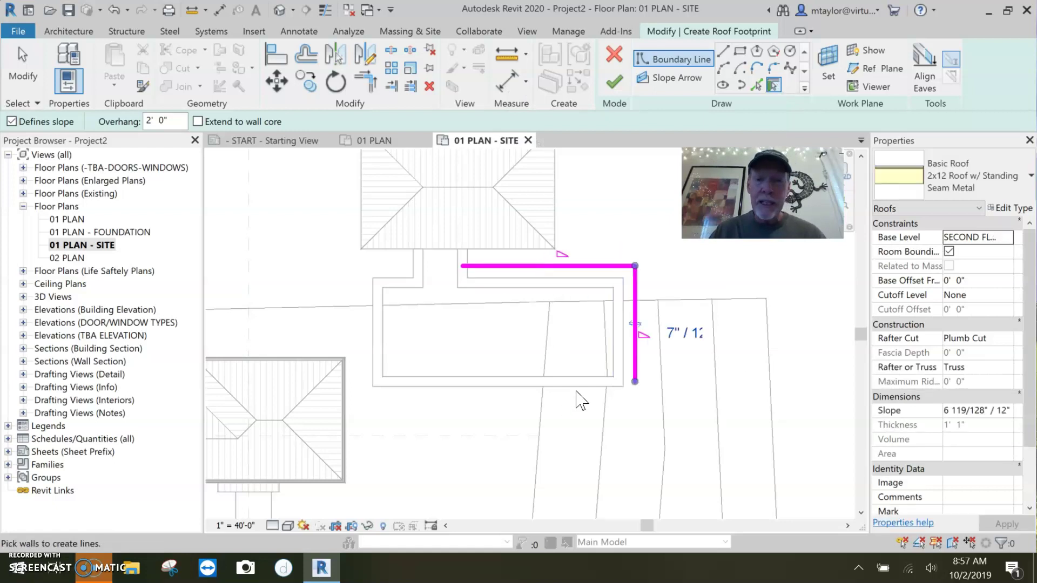
left_click(572, 396)
left_click(378, 346)
Trim the upper and left-hand boundary lines into a closed corner and finish the lower block's roof footprint
key("t")
key("r")
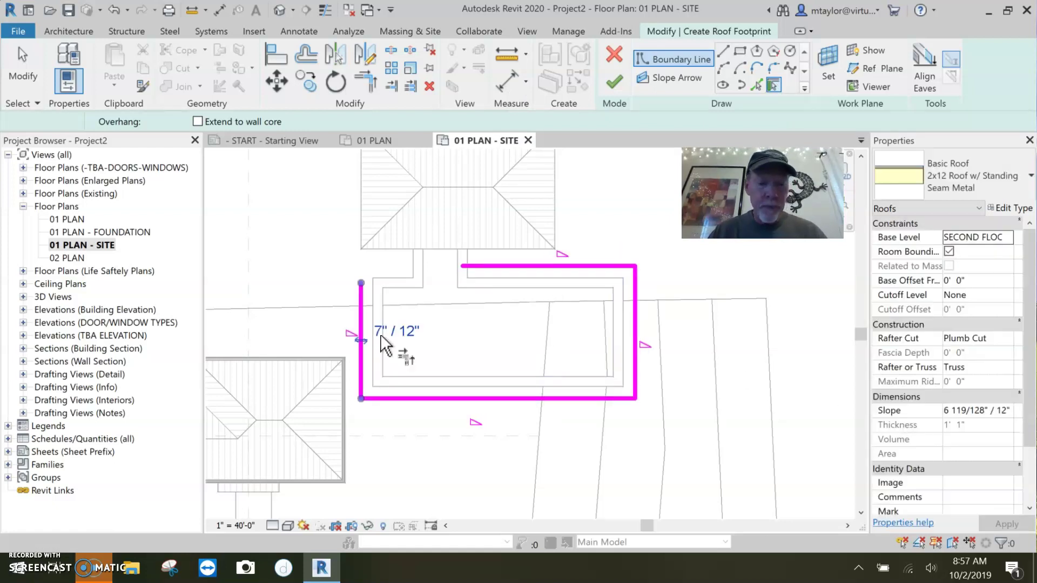
left_click(494, 266)
left_click(361, 300)
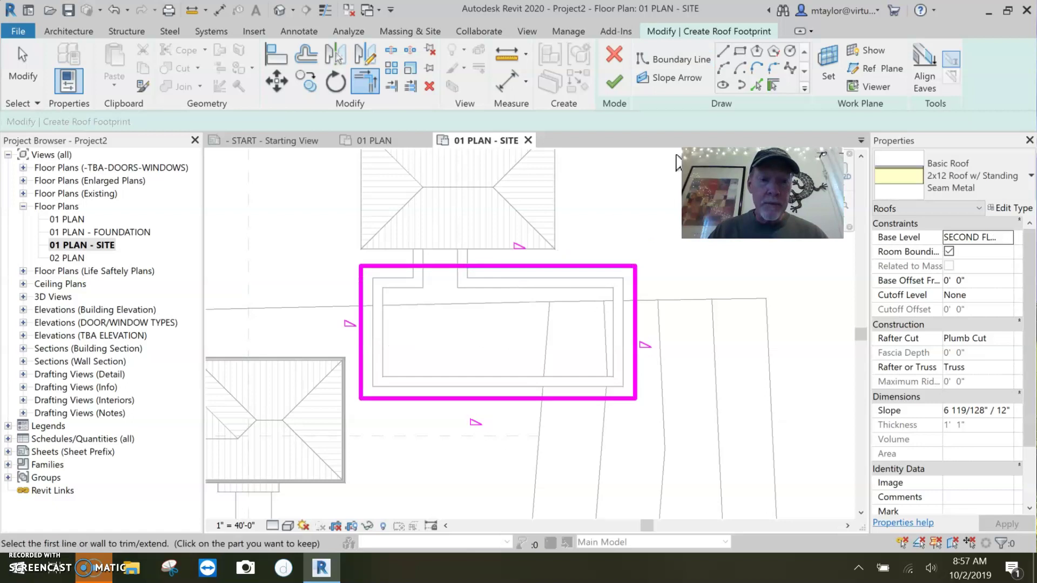
key("Escape")
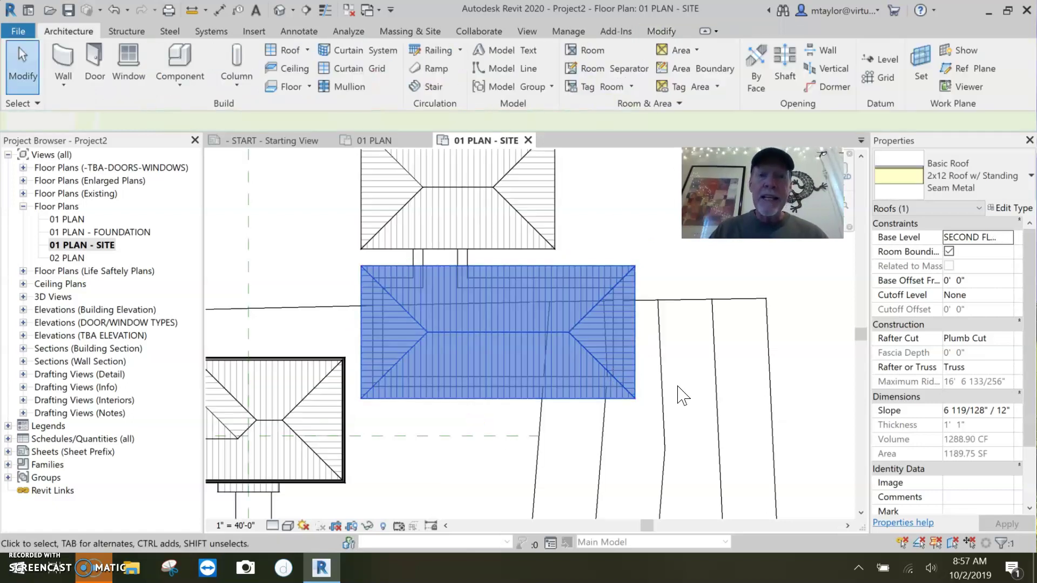
key("Escape")
Draw a vertical wall section line running from above the upper roof down past the lower block's roof
scroll(561, 337, "down", 1)
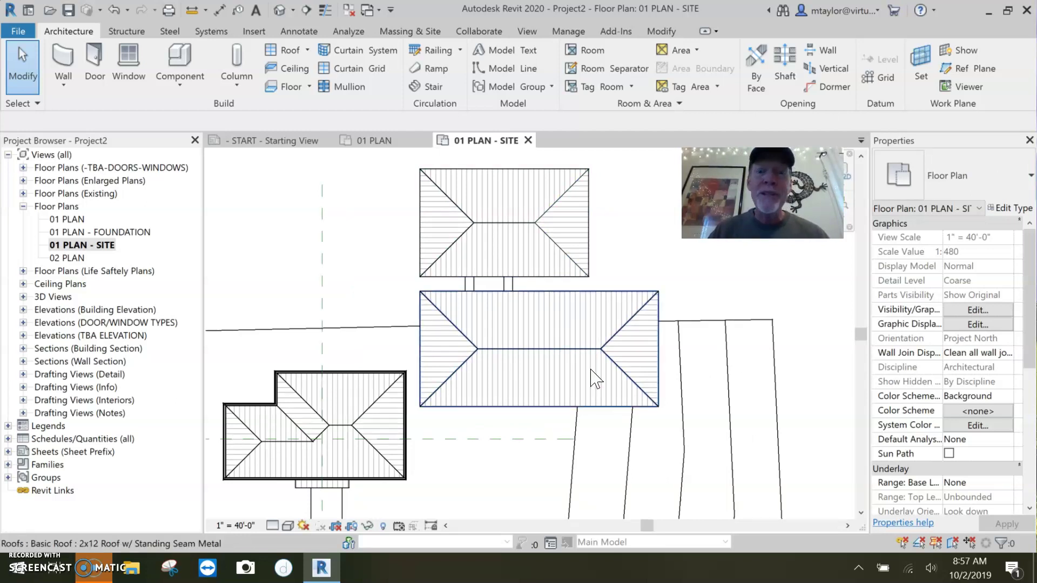
scroll(602, 372, "down", 1)
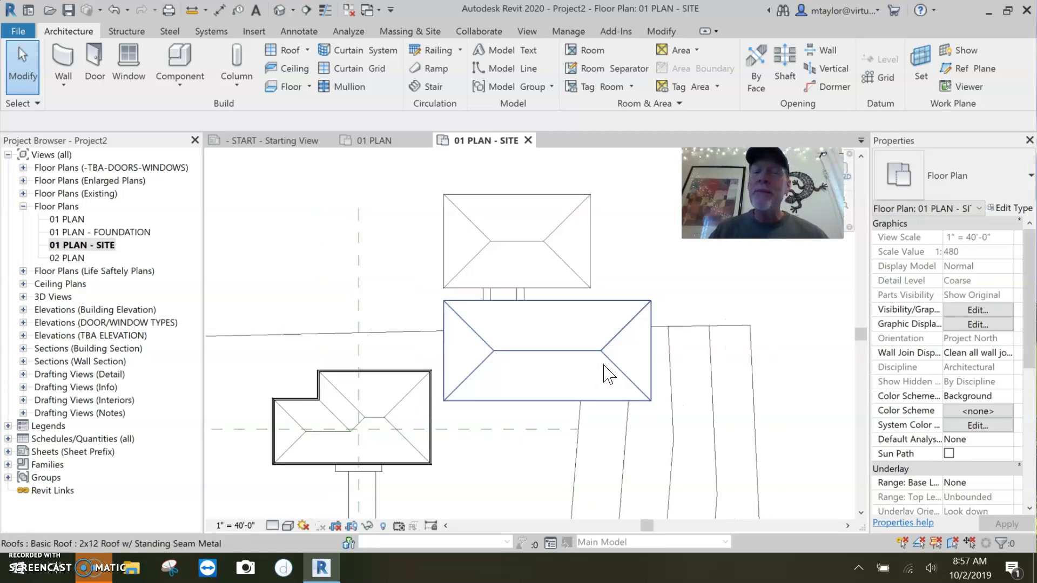
left_click(306, 10)
left_click(560, 169)
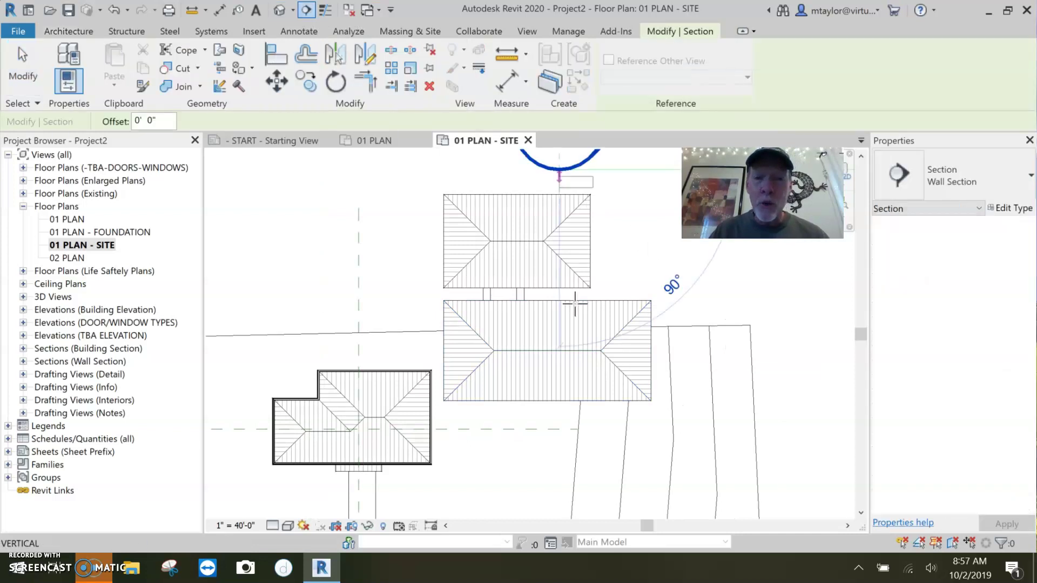
left_click(561, 441)
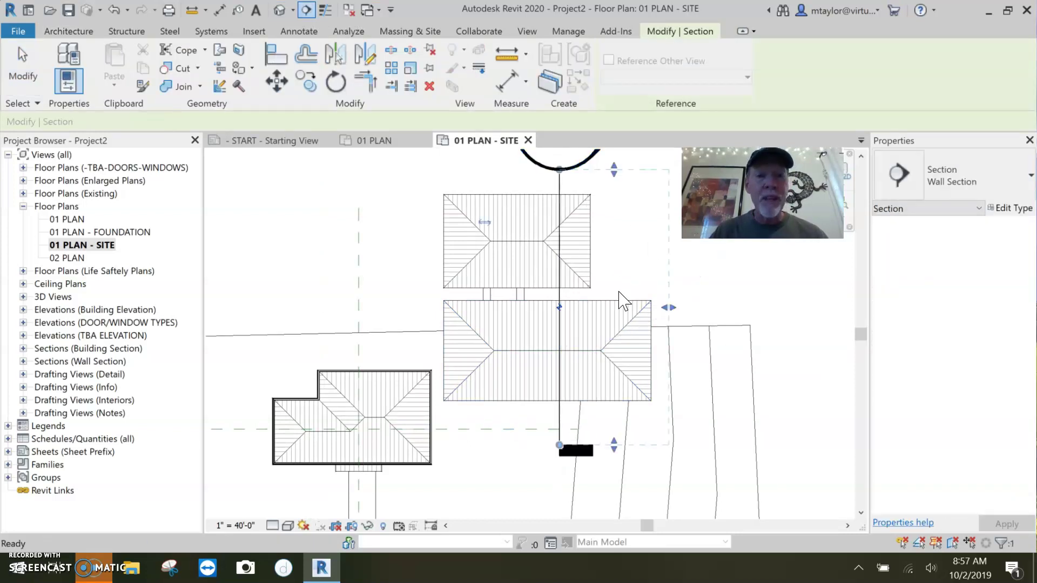
key("Escape")
Open the new section view and examine how both roofs sit on their brick walls
middle_click_drag(617, 173, 586, 308)
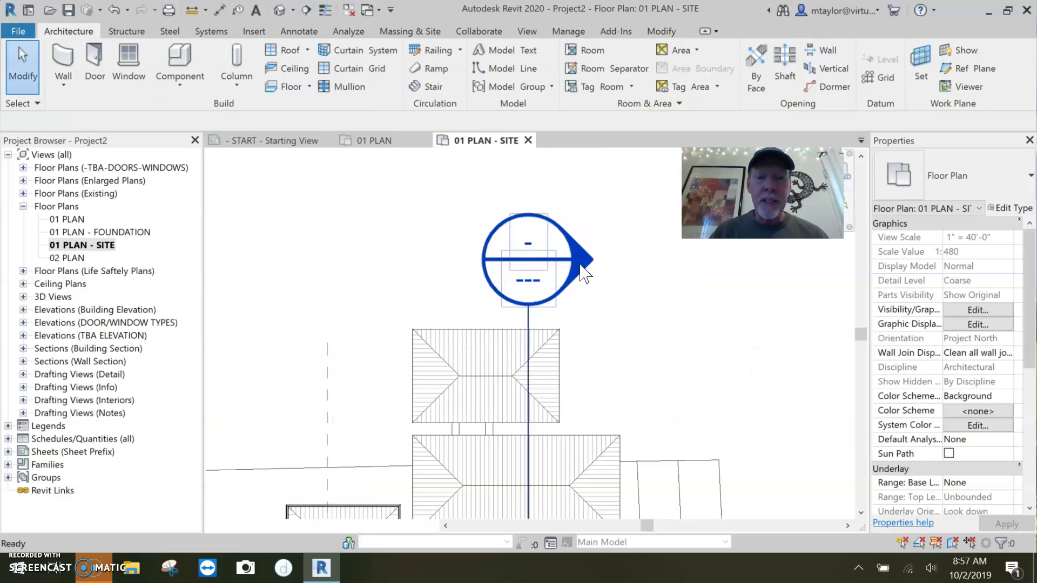
double_click(584, 275)
scroll(306, 313, "up", 3)
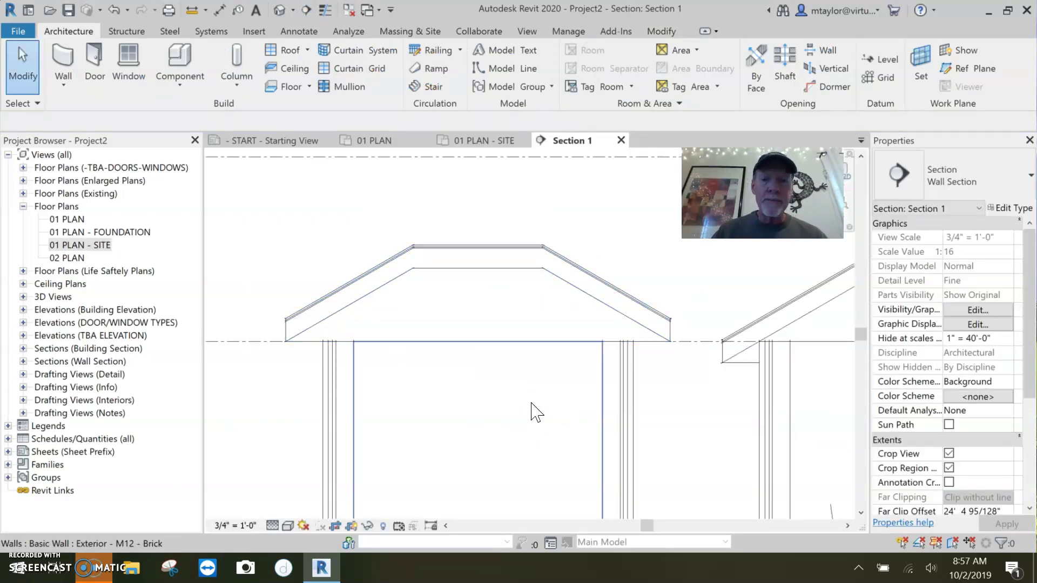
scroll(398, 394, "down", 3)
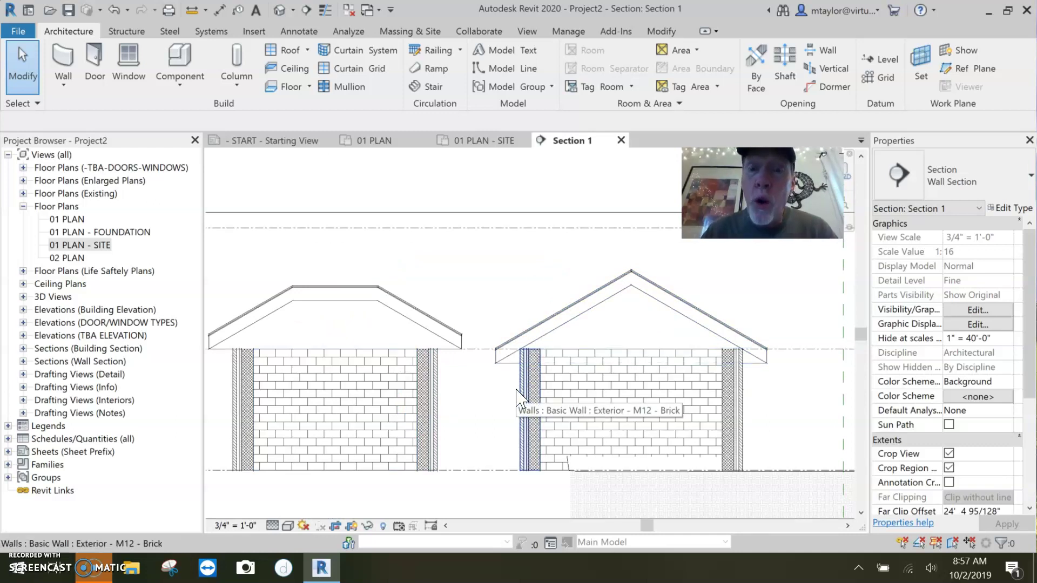
Set the picked-wall roof's Rafter or Truss option to Rafter and inspect its bearing at the wall
left_click(580, 343)
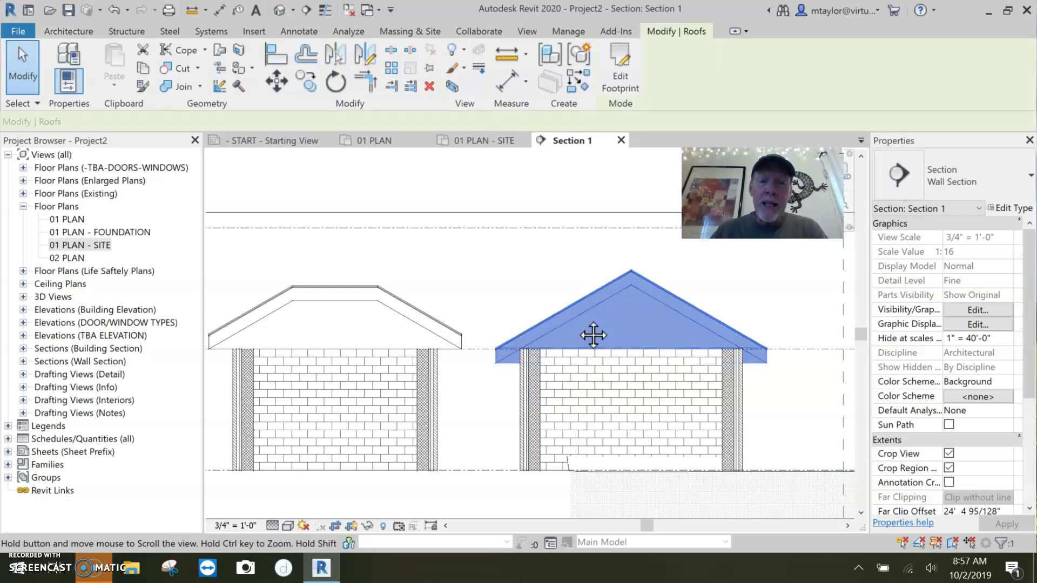
middle_click_drag(593, 335, 520, 294)
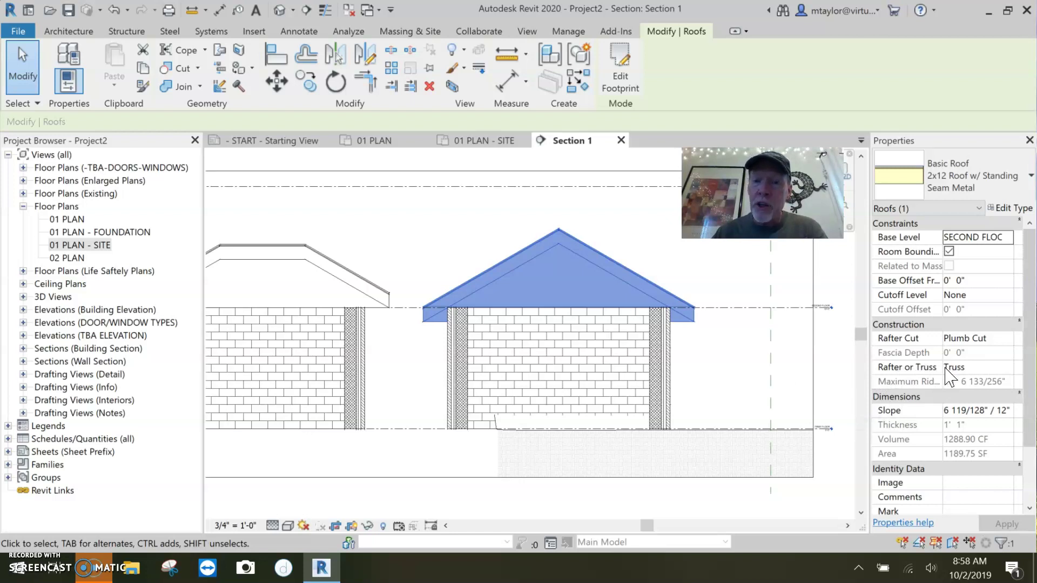
left_click(975, 368)
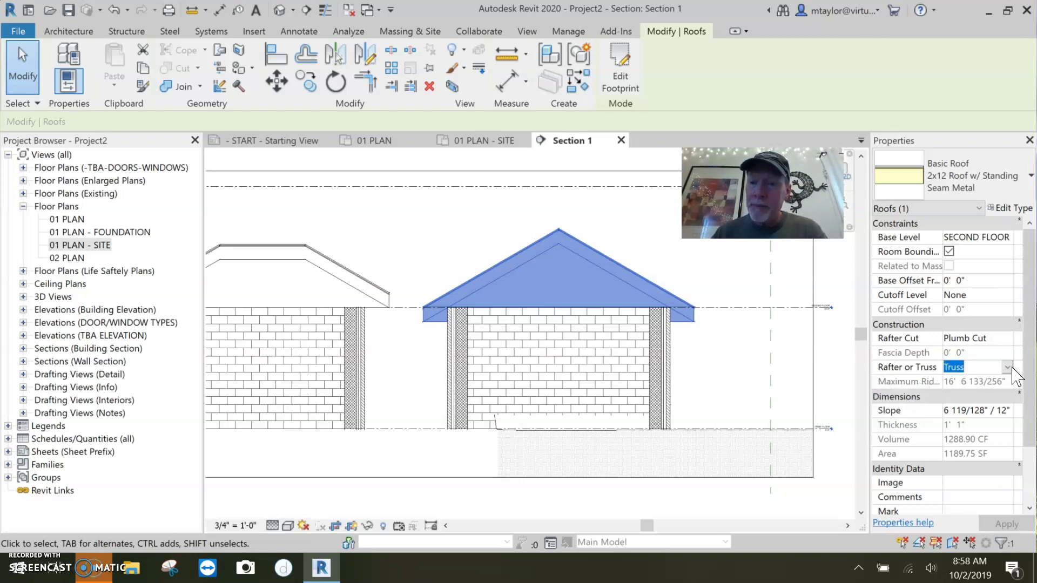
left_click(1008, 369)
left_click(958, 379)
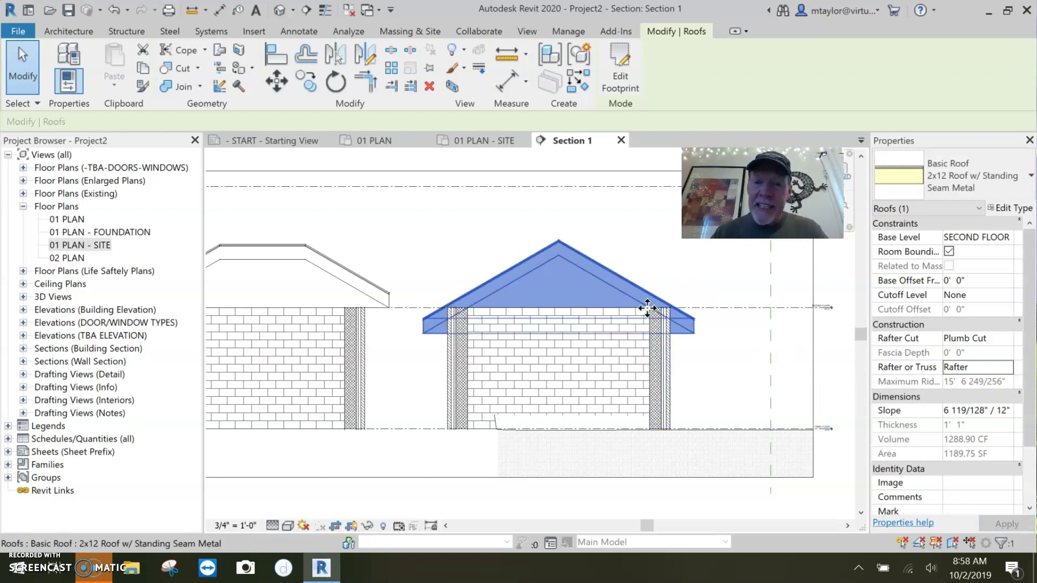
scroll(651, 309, "up", 4)
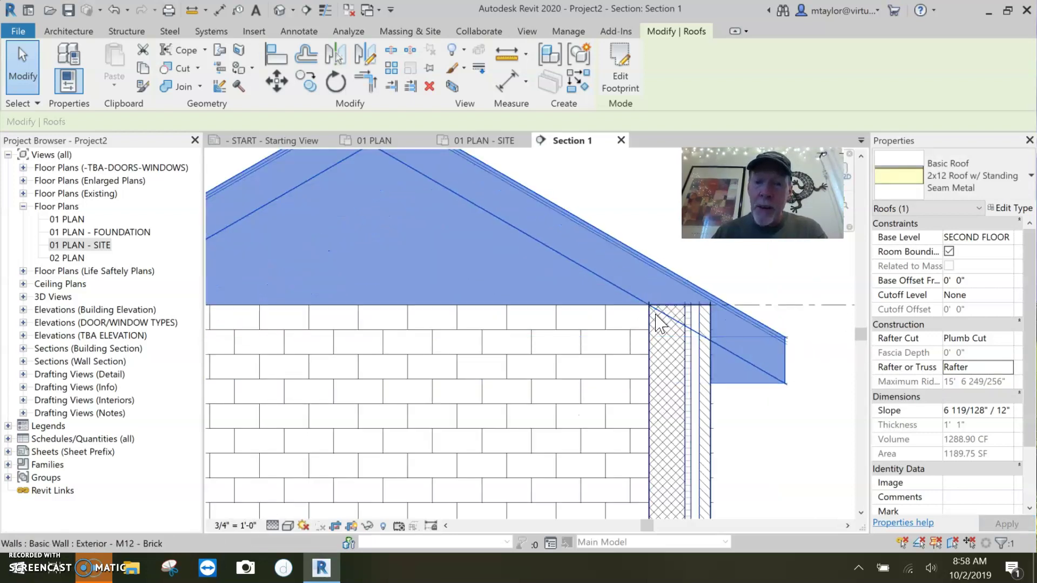
scroll(815, 387, "down", 3)
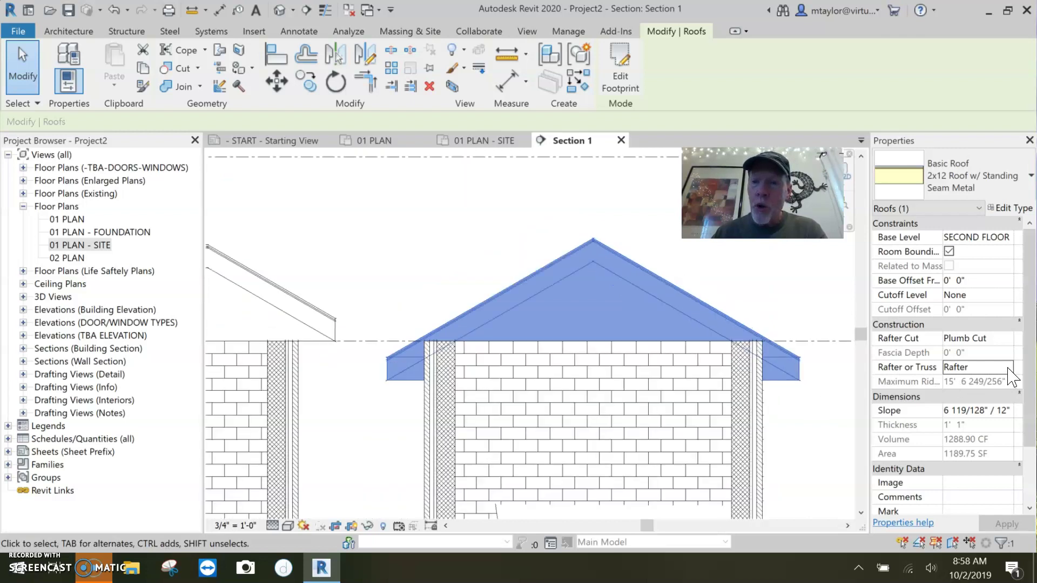
Set the picked-wall roof's Rafter or Truss option to Truss and inspect its bearing at the wall's outer face
left_click(1008, 368)
left_click(965, 382)
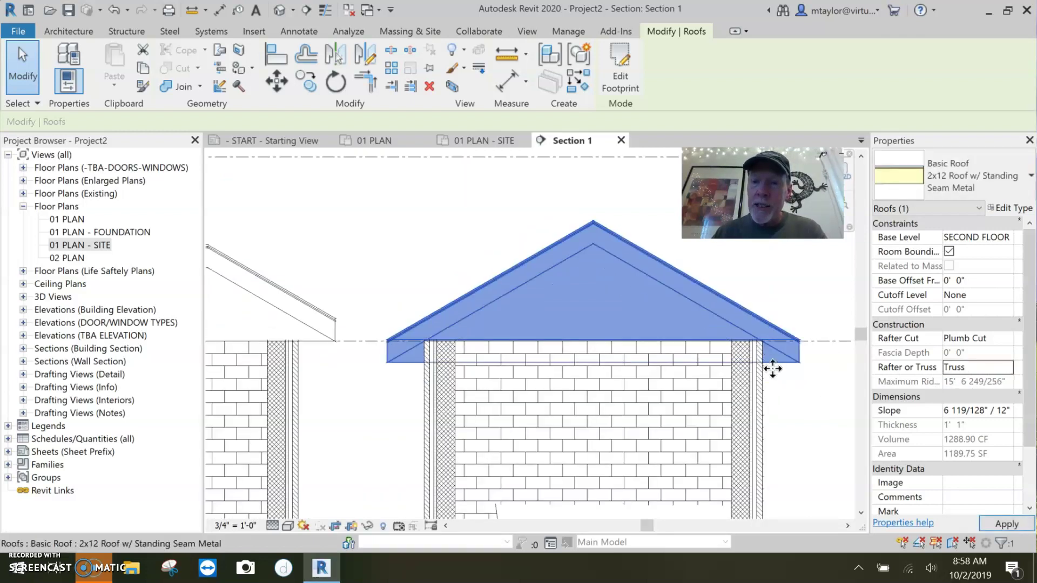
scroll(773, 359, "up", 5)
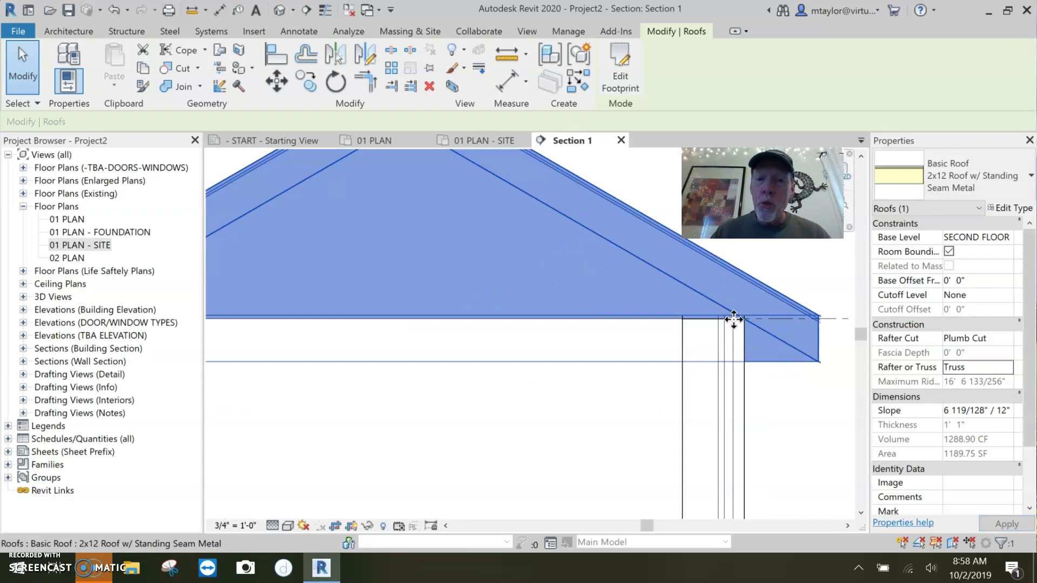
key("Escape")
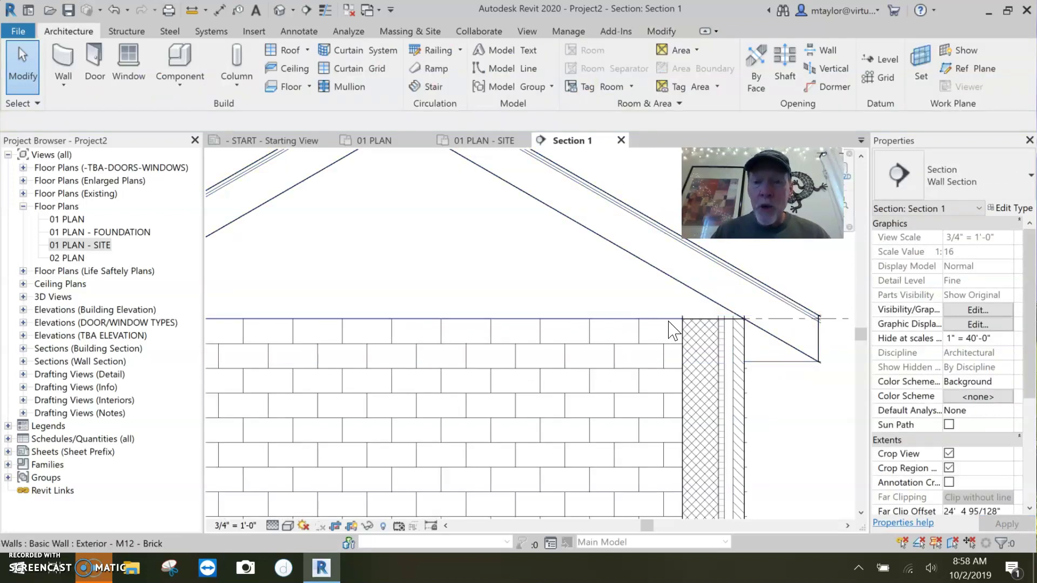
Compare the construction properties and eaves of the line-drawn and picked-wall roofs, and return to the 01 PLAN - SITE view
scroll(755, 334, "down", 5)
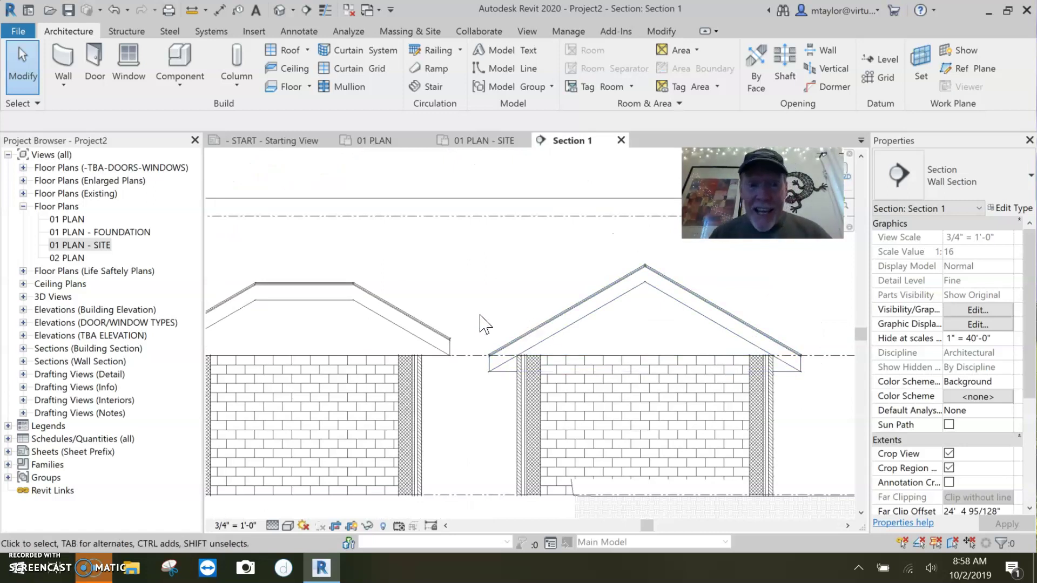
left_click(501, 270)
middle_click_drag(470, 284, 498, 259)
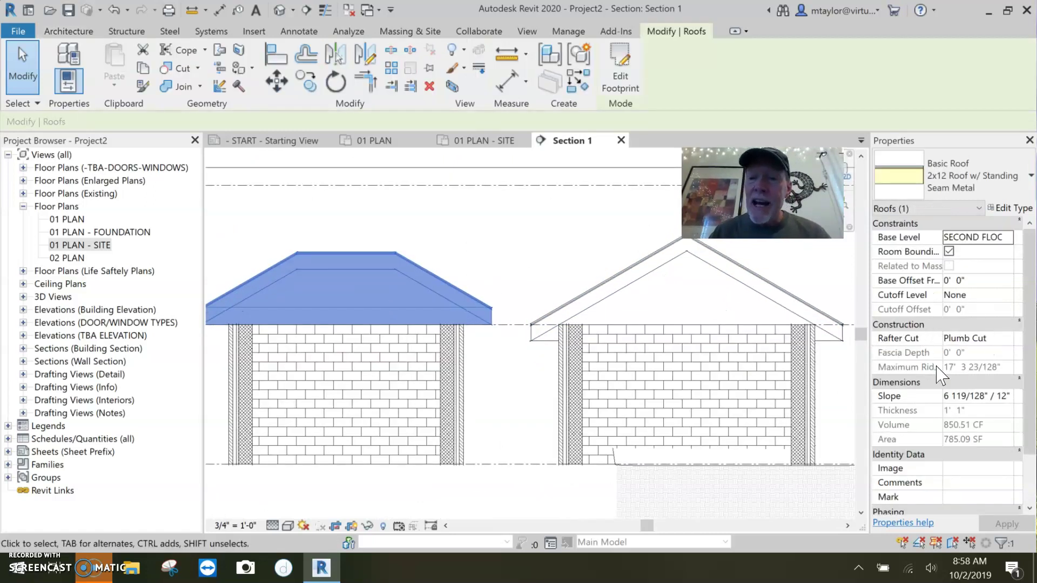
left_click(793, 297)
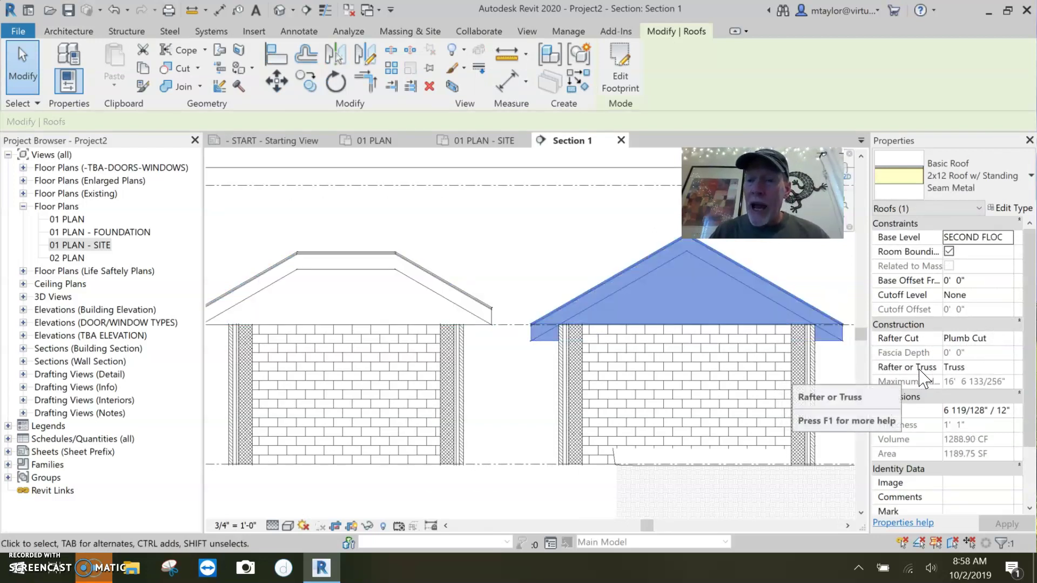
left_click(442, 284)
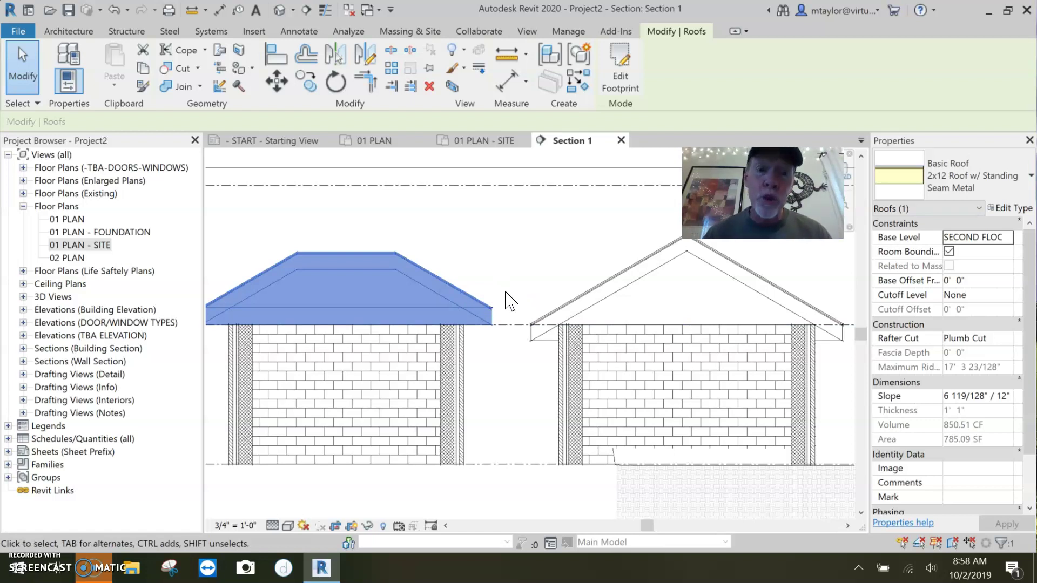
scroll(514, 341, "up", 2)
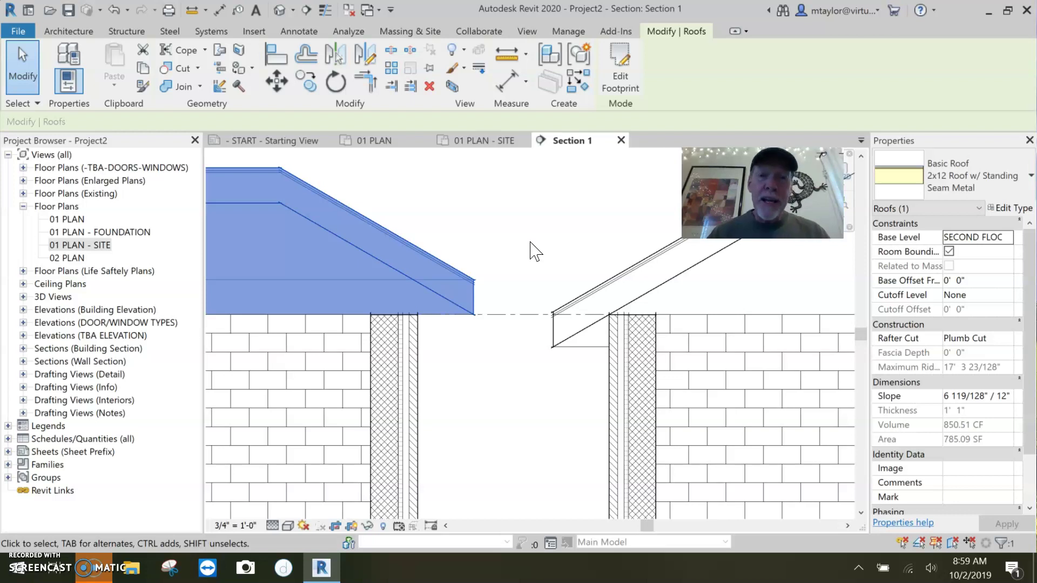
scroll(534, 251, "down", 3)
key("Escape")
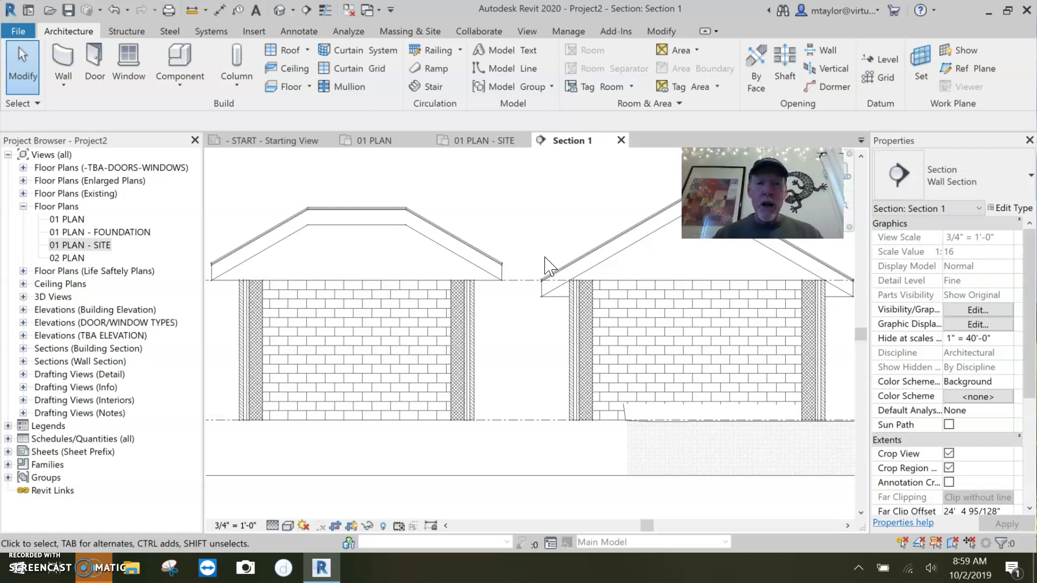
scroll(535, 278, "down", 1)
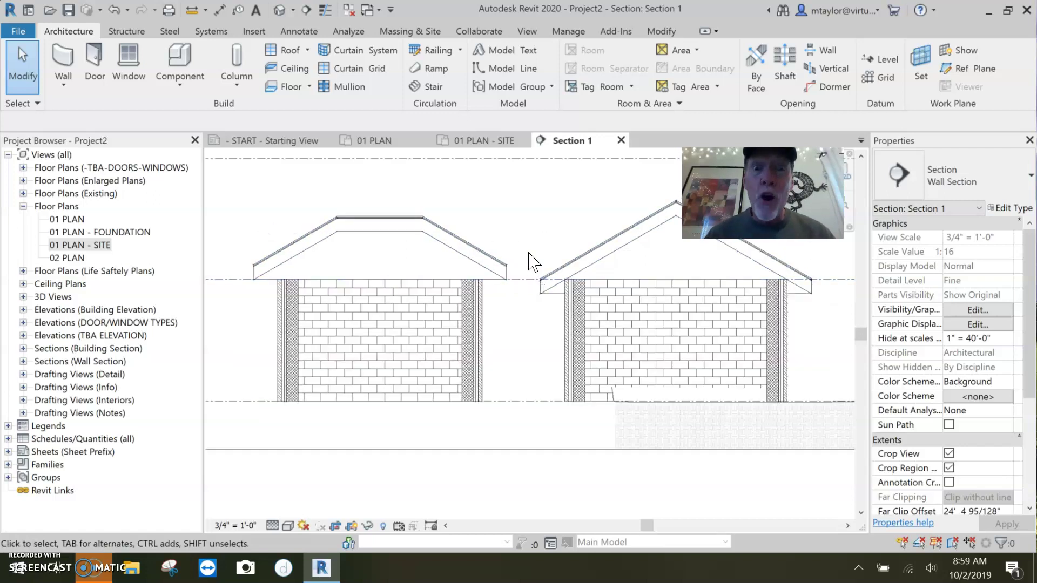
left_click(484, 141)
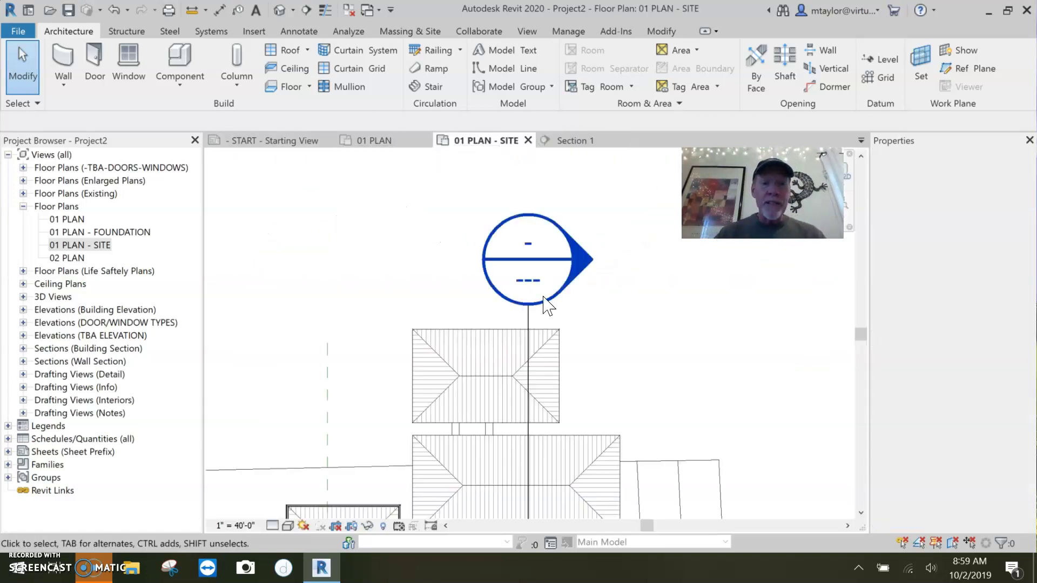
Start a footprint roof on the SECOND FLOOR level and pick the two side walls of the connector between the blocks with a 2' 0" overhang
middle_click_drag(507, 405, 462, 282)
scroll(431, 304, "up", 4)
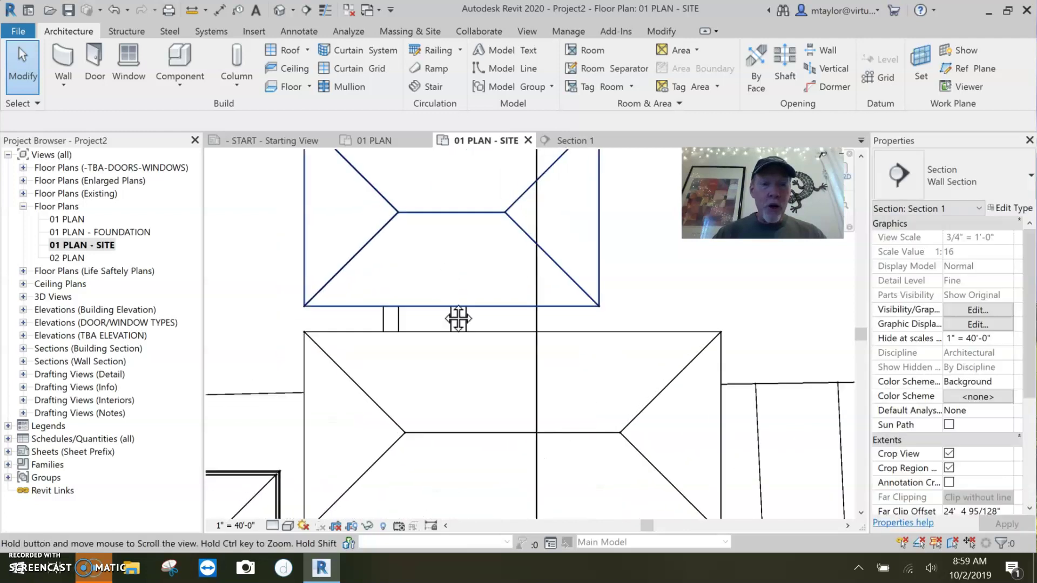
key("Escape")
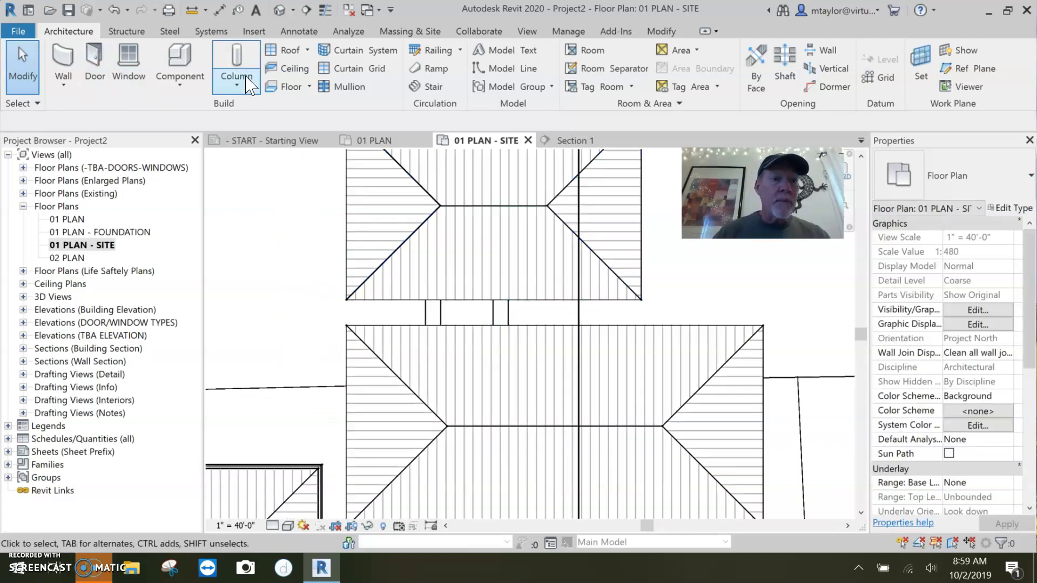
left_click(292, 53)
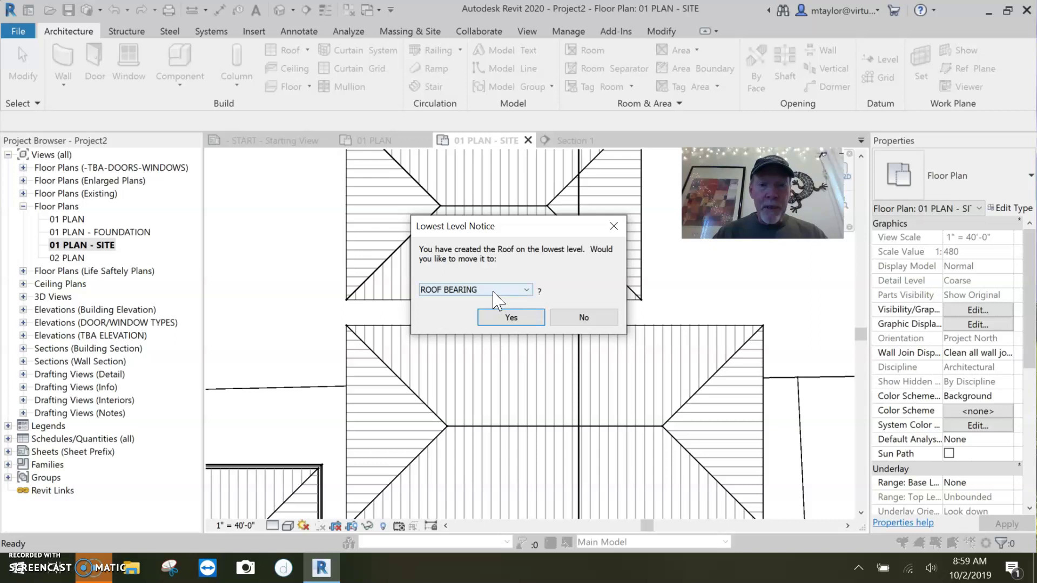
left_click(493, 292)
left_click(598, 432)
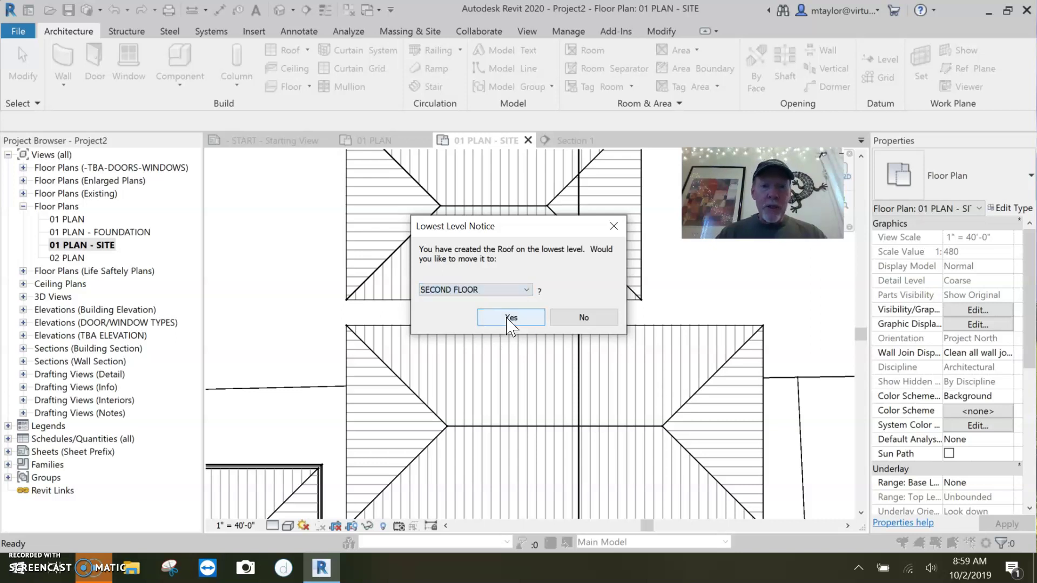
left_click(510, 321)
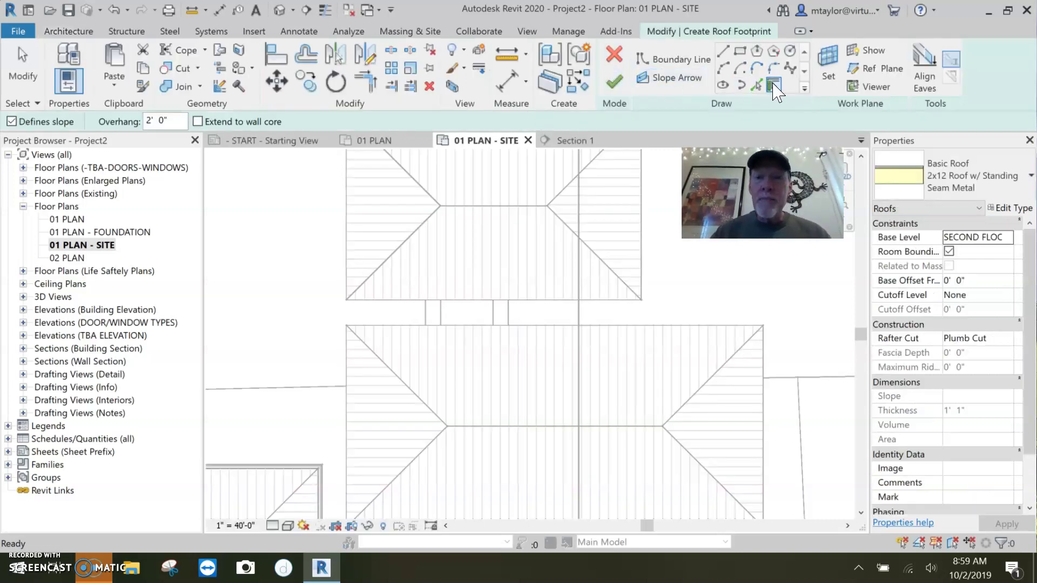
left_click(773, 86)
left_click(430, 327)
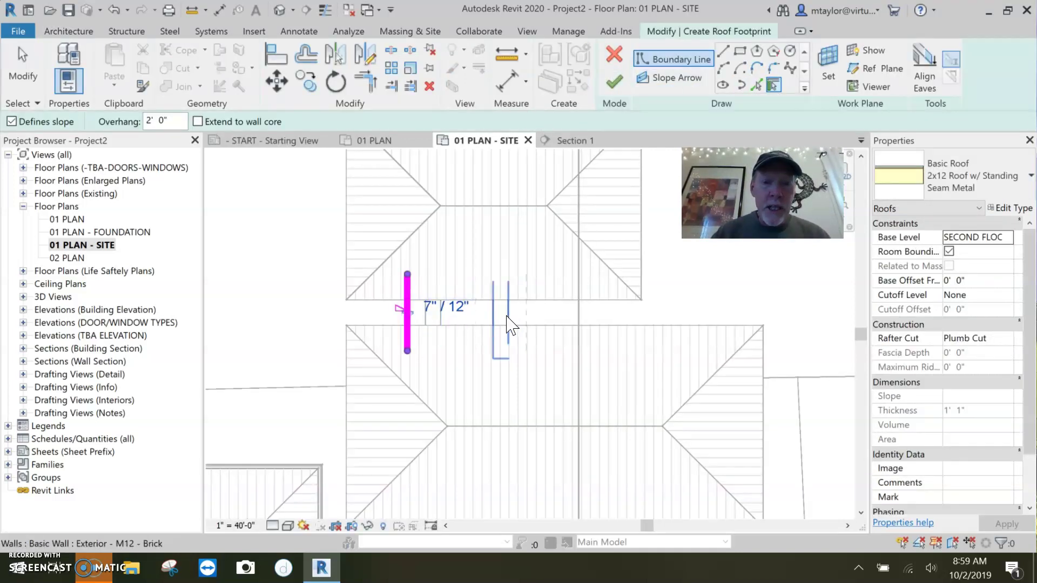
left_click(502, 323)
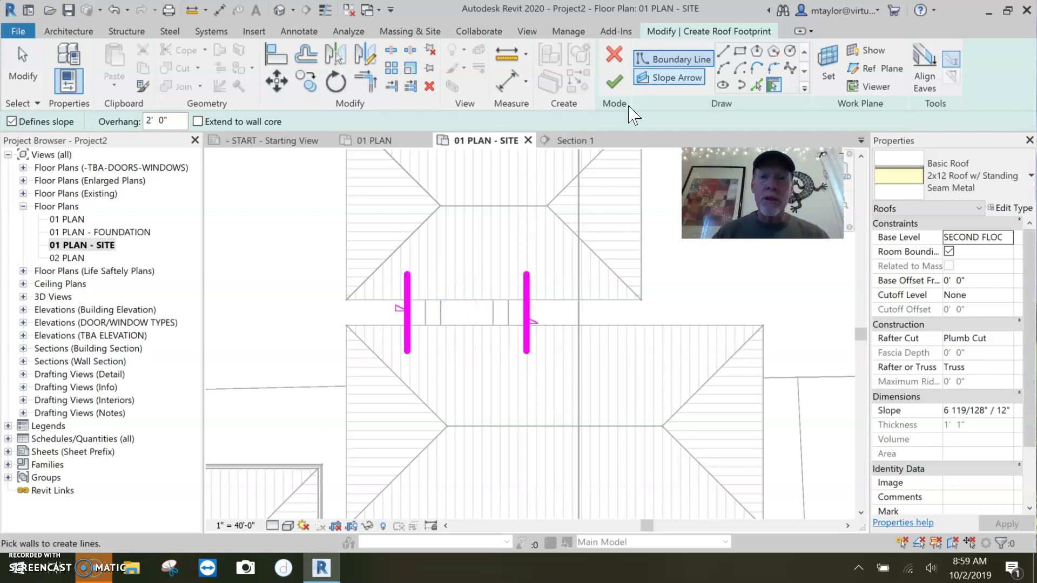
Close the connector roof's boundary with two straight lines about 13' 2" long joining the ends of the picked wall lines
left_click(724, 51)
left_click(405, 276)
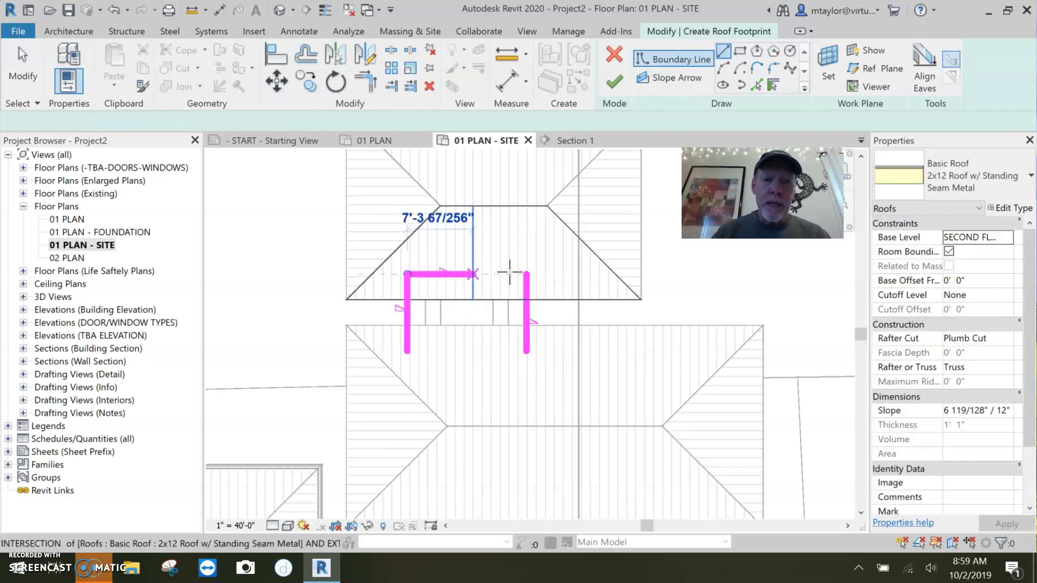
left_click(527, 274)
left_click(406, 351)
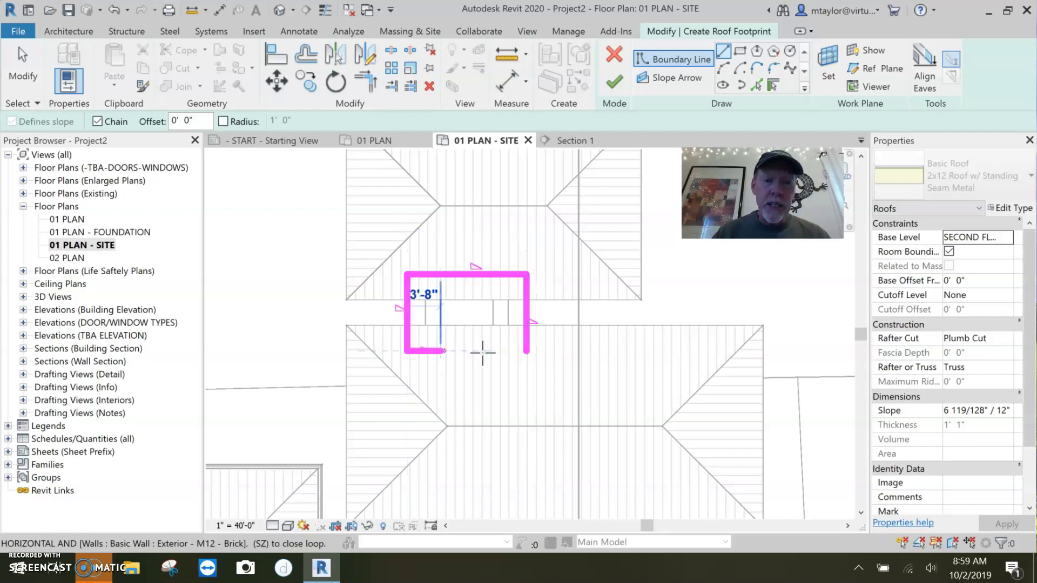
left_click(526, 351)
key("Escape")
key("Escape")
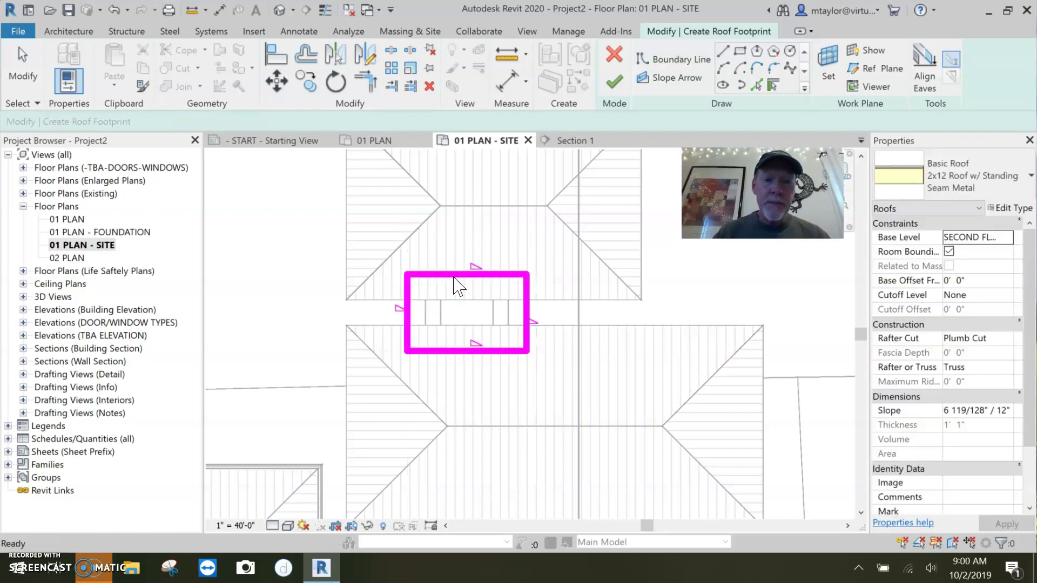
Turn off Defines Slope for the two drawn end lines of the connector roof's boundary and finish the roof
left_click(466, 274)
left_click(269, 121)
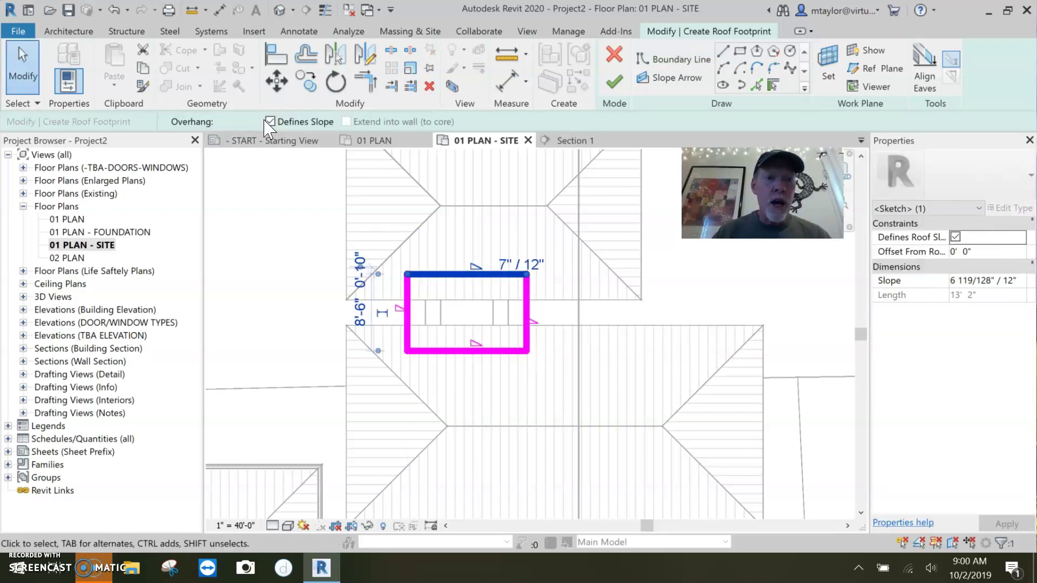
left_click(436, 361)
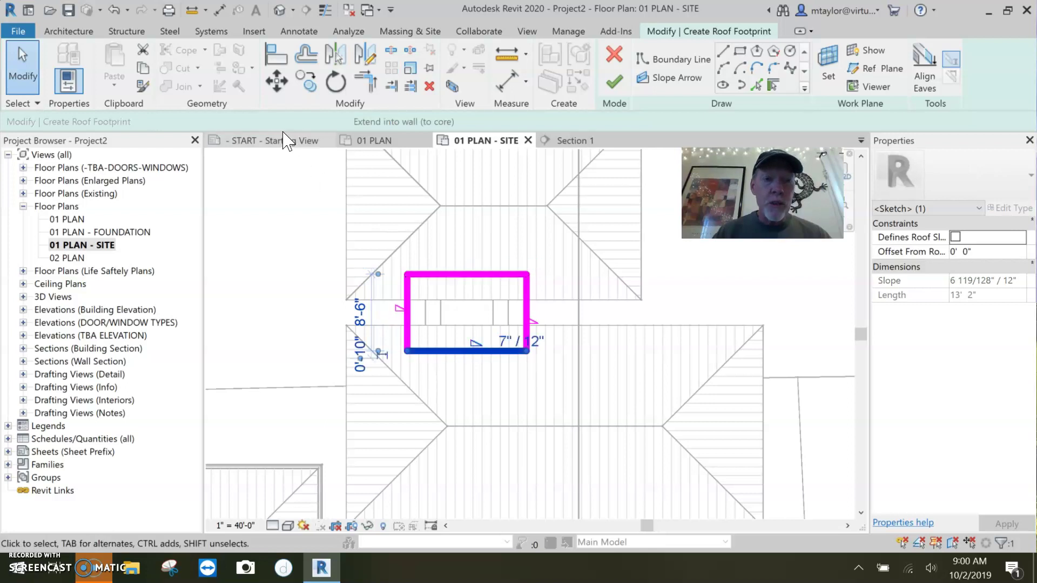
left_click(535, 406)
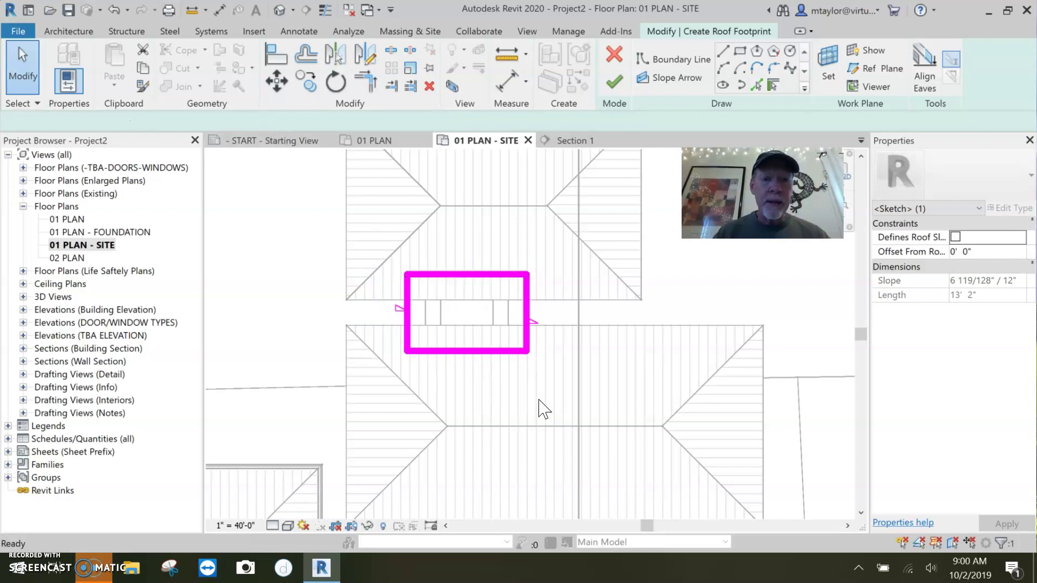
scroll(535, 400, "down", 2)
left_click(614, 82)
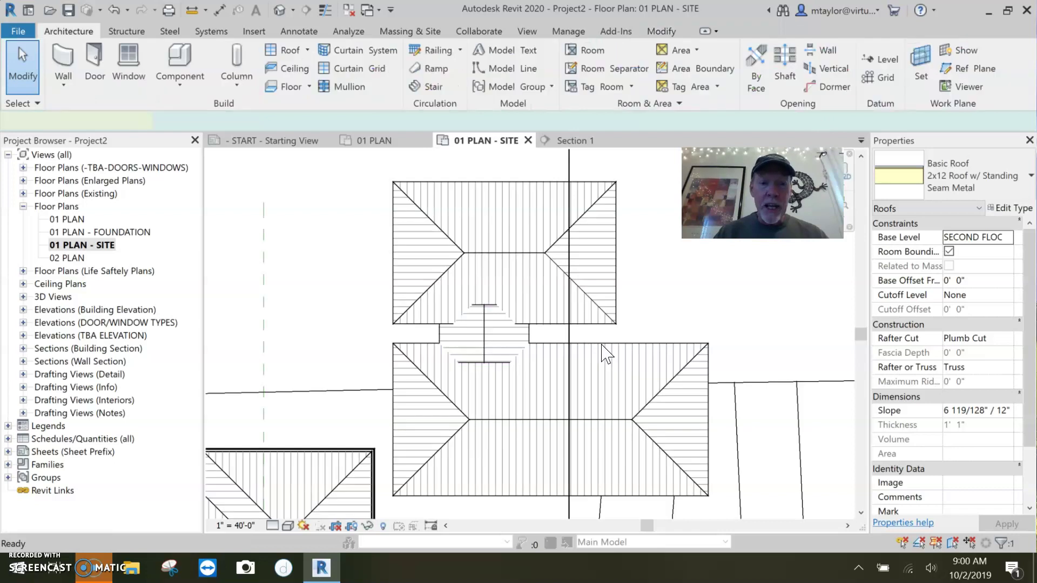
middle_click_drag(716, 329, 706, 305)
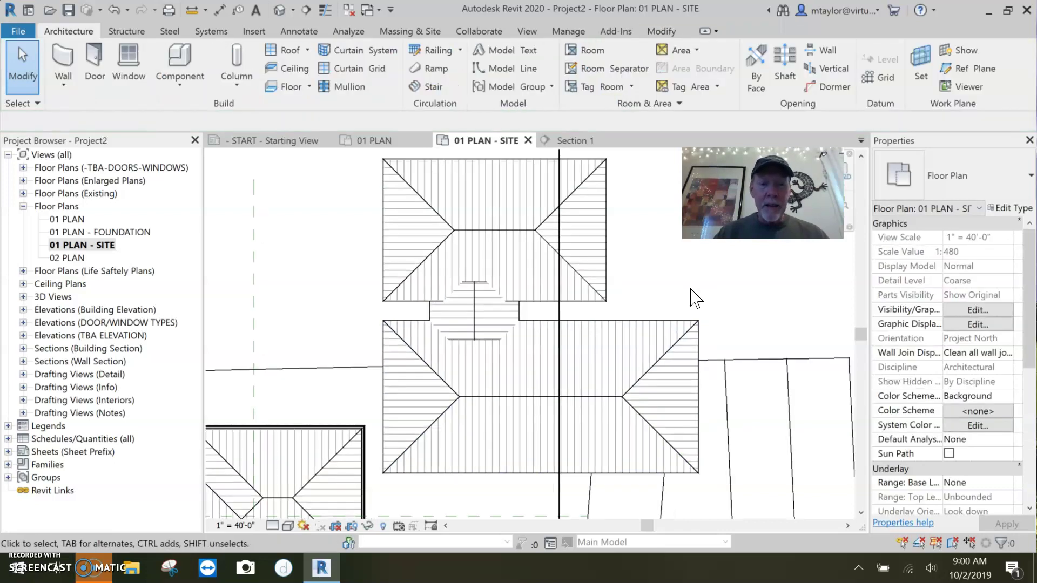
left_click(600, 303)
key("Delete")
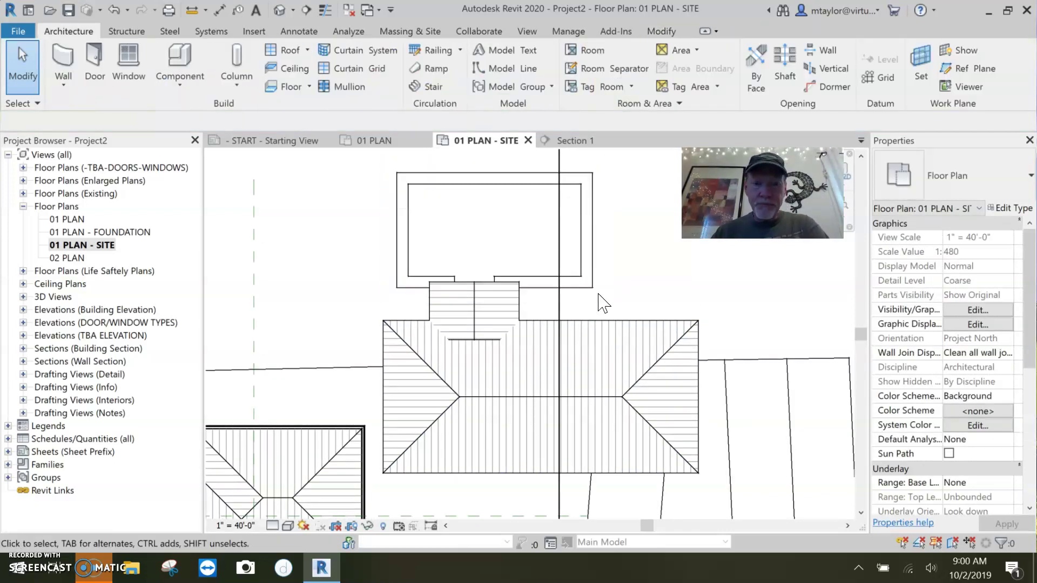
middle_click_drag(602, 301, 634, 342)
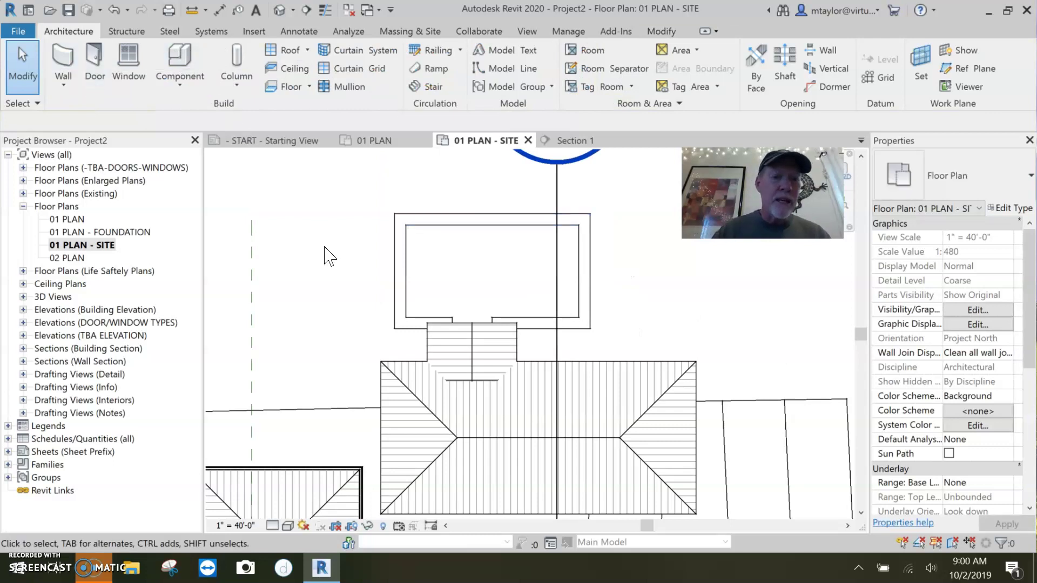
key("ctrl+z")
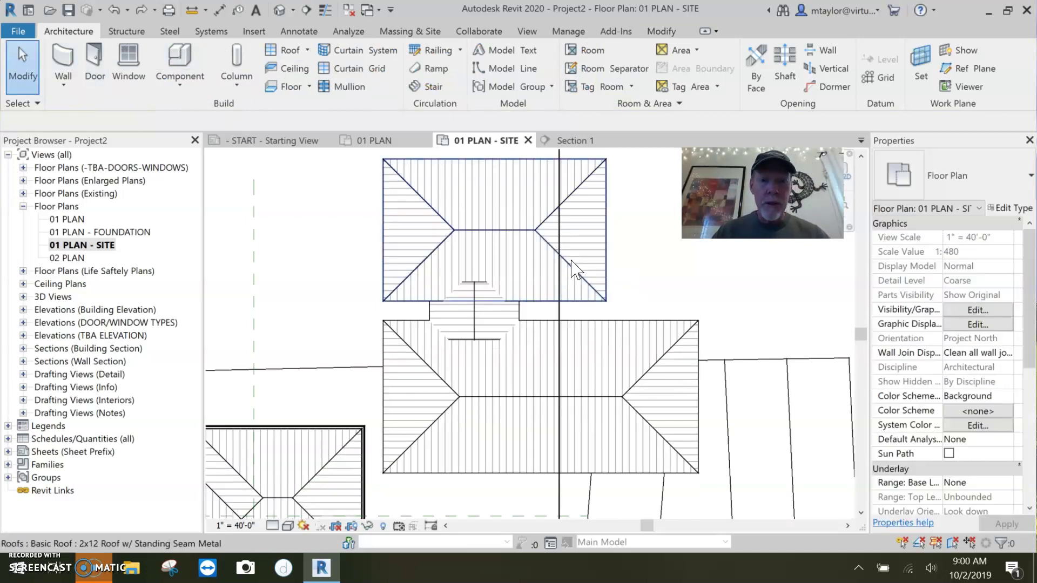
Edit the footprint of the upper block's roof and delete all of its boundary lines
left_click(572, 262)
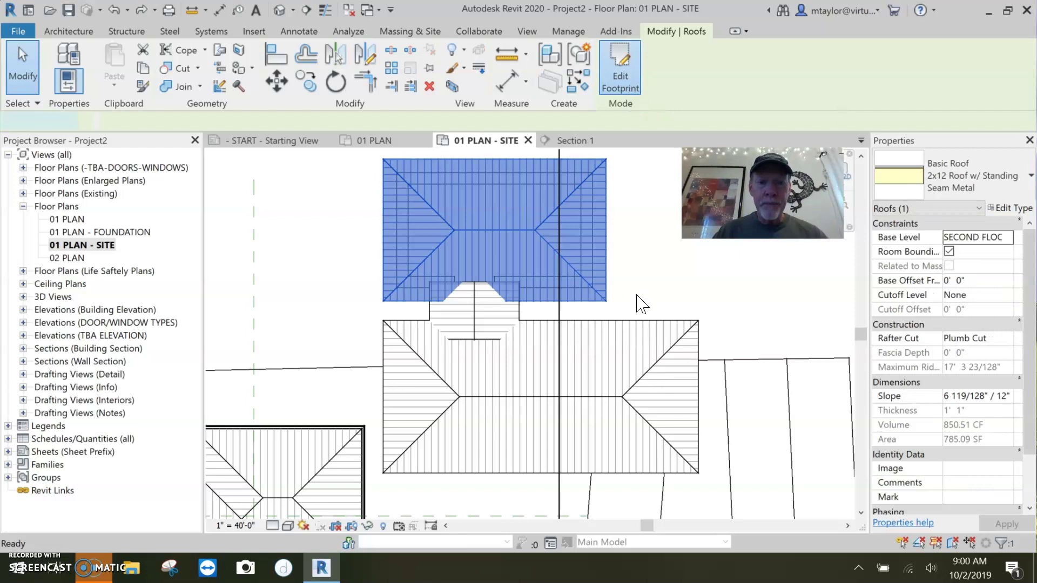
left_click(620, 70)
middle_click_drag(660, 227, 640, 374)
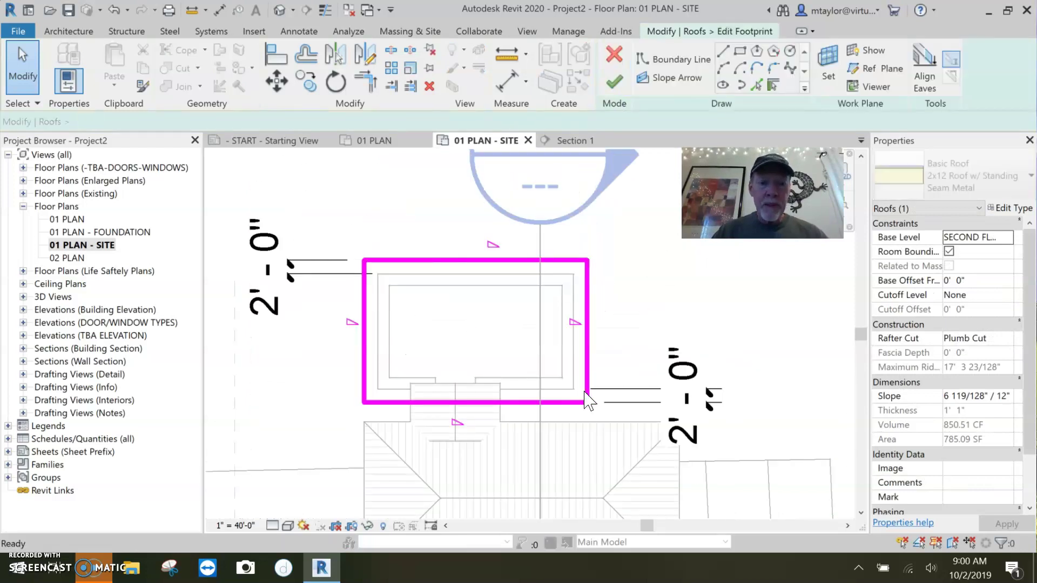
left_click_drag(340, 216, 606, 428)
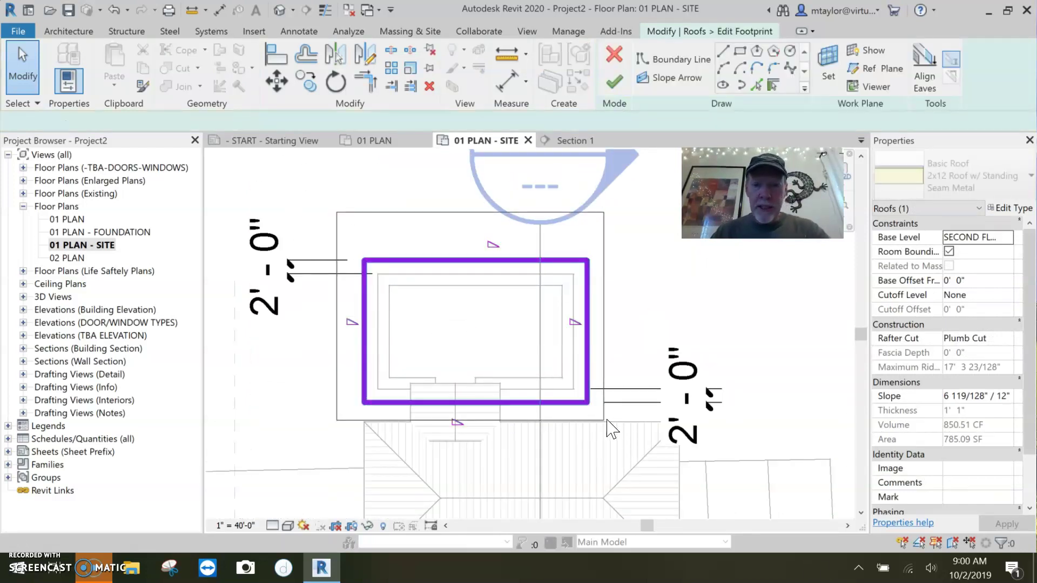
key("Delete")
Create roof boundary lines from the whole chain of connected exterior brick walls using Pick Walls with a 2' 0" overhang
left_click(775, 91)
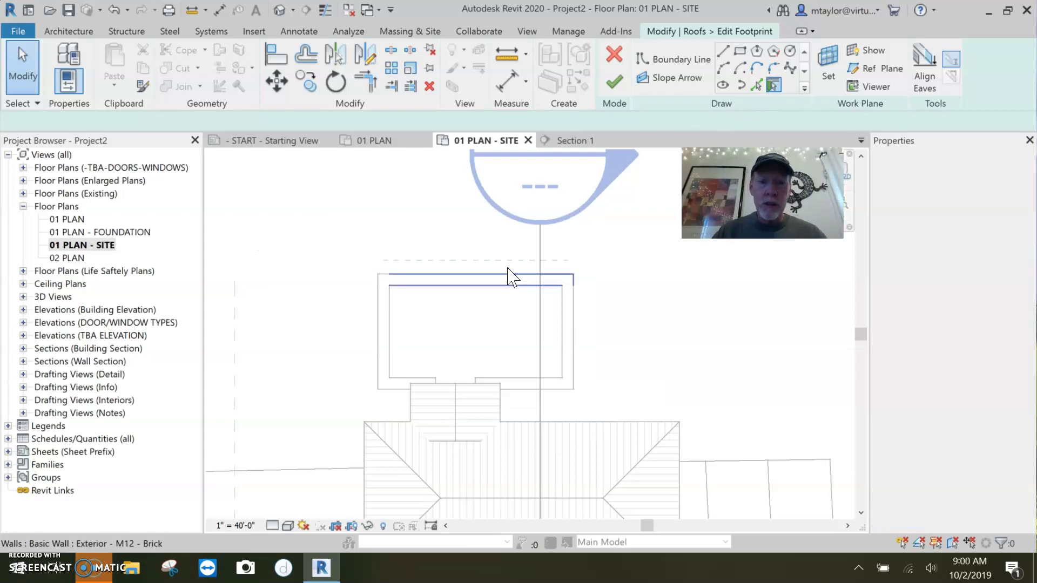
key("Tab")
left_click(575, 277)
left_click(575, 277)
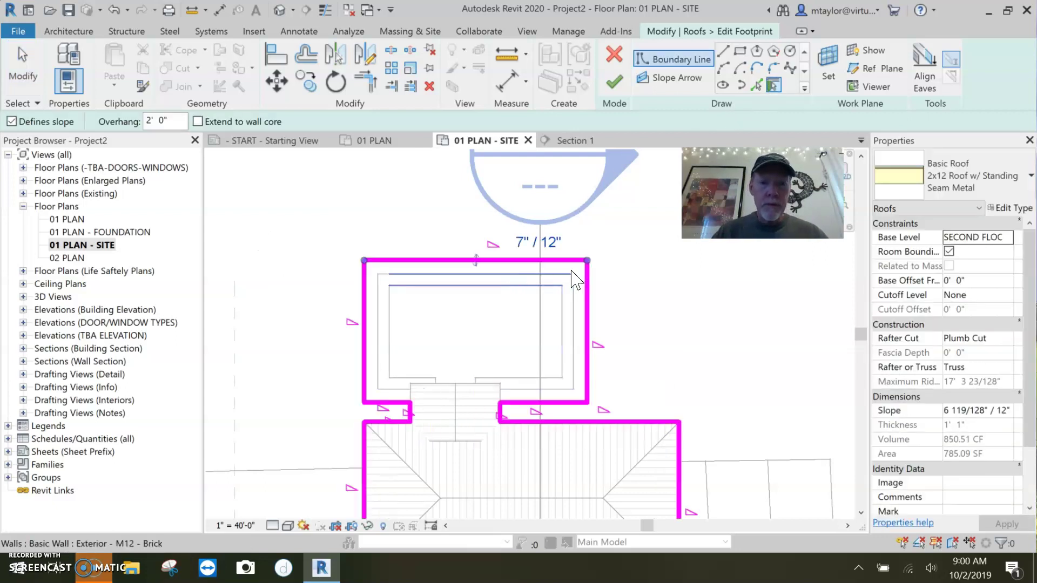
middle_click_drag(575, 277, 367, 280)
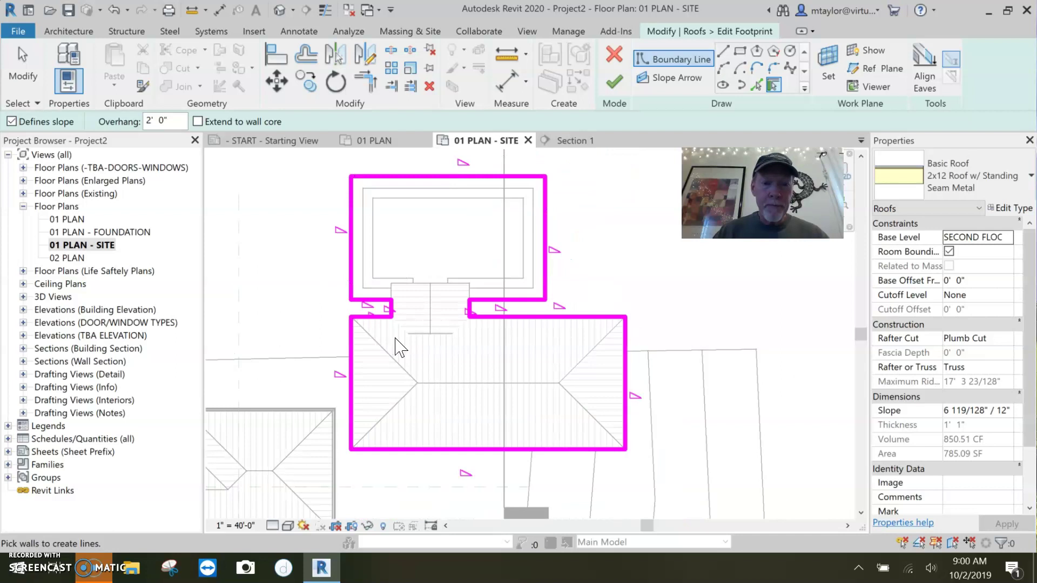
key("Escape")
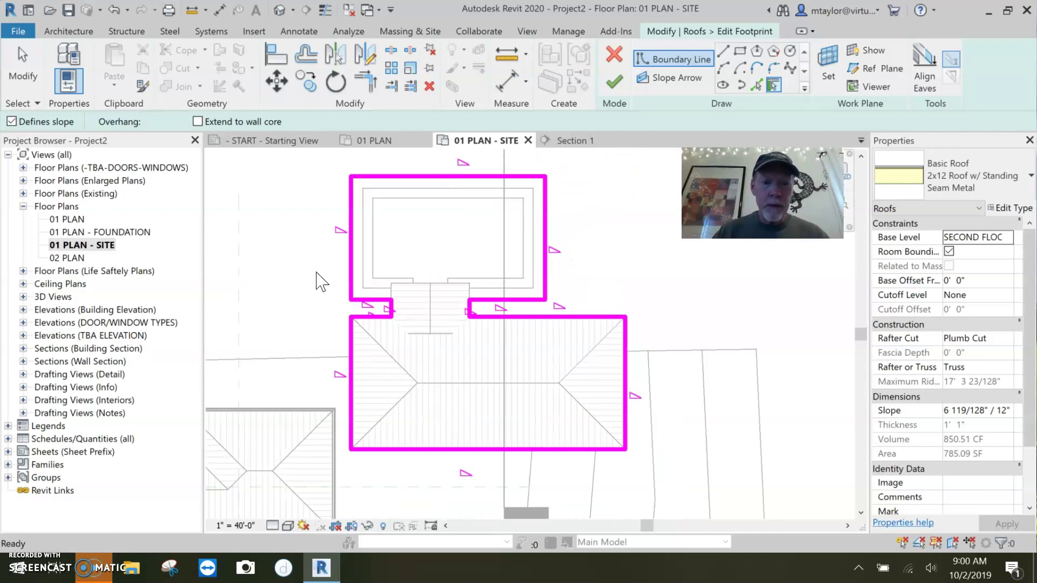
Delete the boundary lines around the lower block and the connector, along with the short line beside the connector's left side
left_click_drag(306, 298, 502, 454)
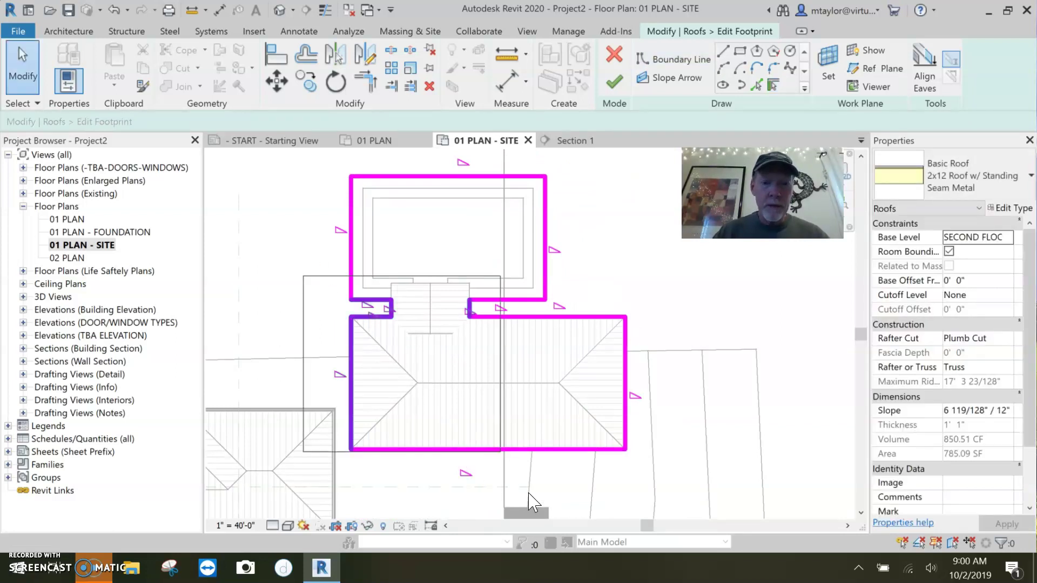
key("Delete")
left_click_drag(449, 309, 667, 484)
key("Delete")
key("Delete")
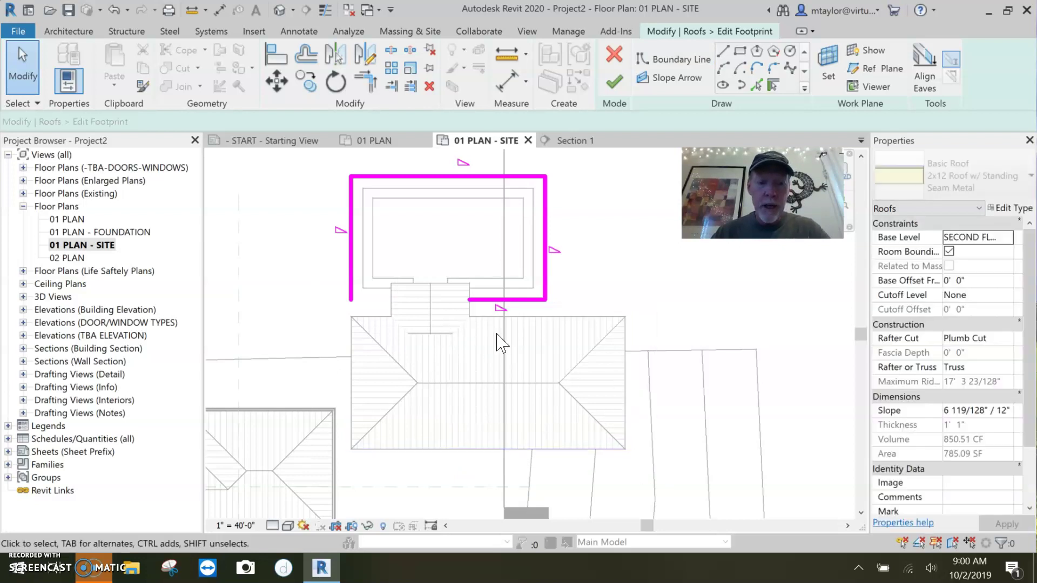
Trim the upper block's left and lower boundary lines to a corner and finish the edited roof
key("t")
key("r")
left_click(350, 243)
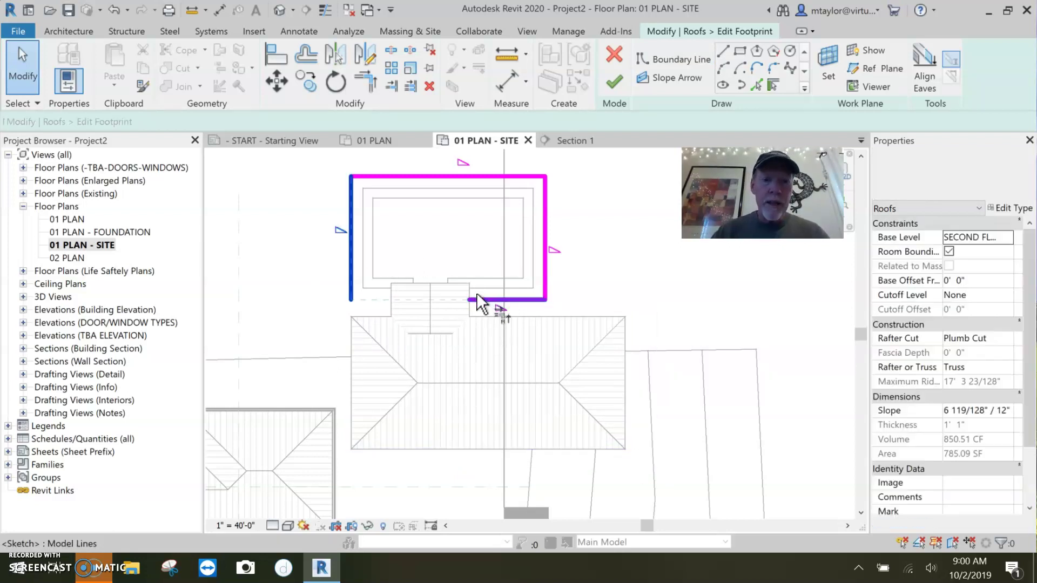
left_click(477, 298)
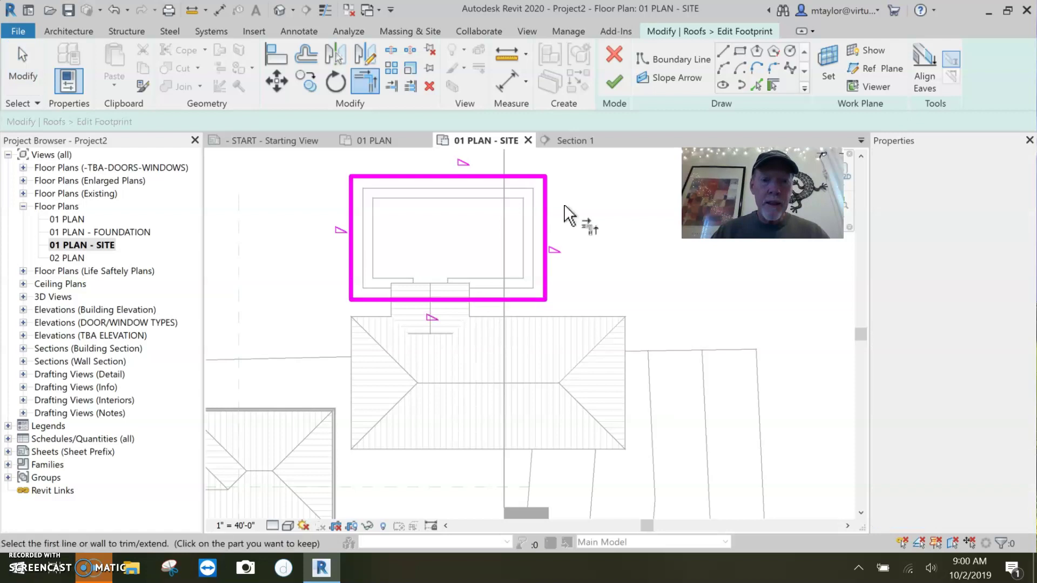
left_click(615, 82)
key("Escape")
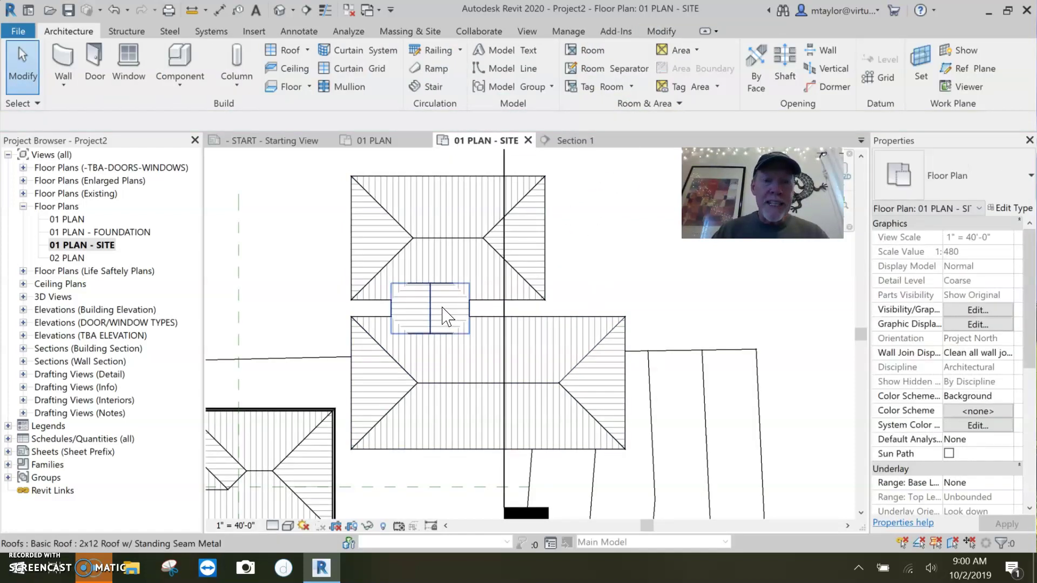
Join the upper end of the connector roof to the facing slope of the upper block's roof with Join/Unjoin Roof
scroll(432, 316, "up", 3)
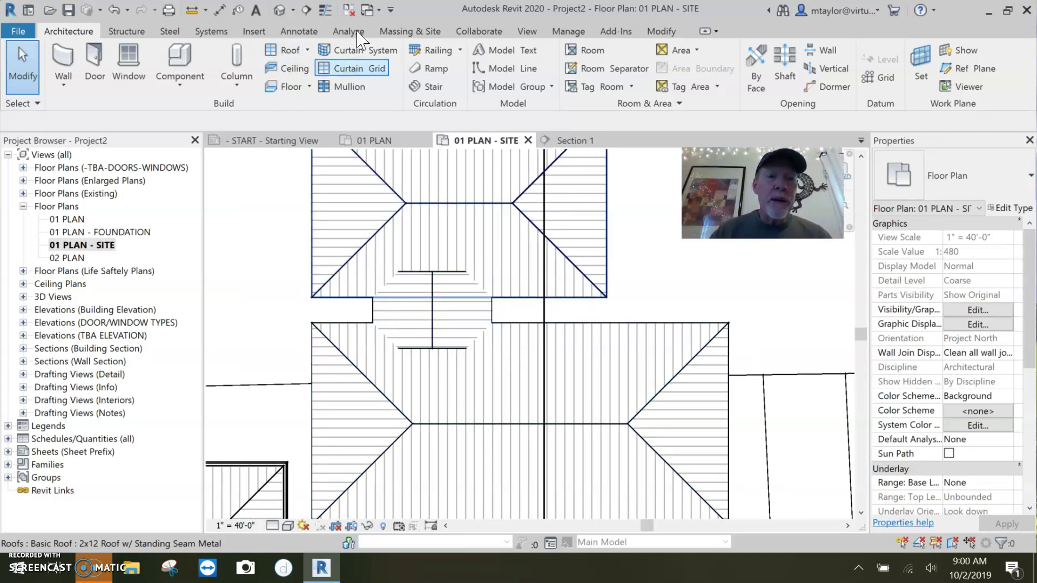
left_click(661, 31)
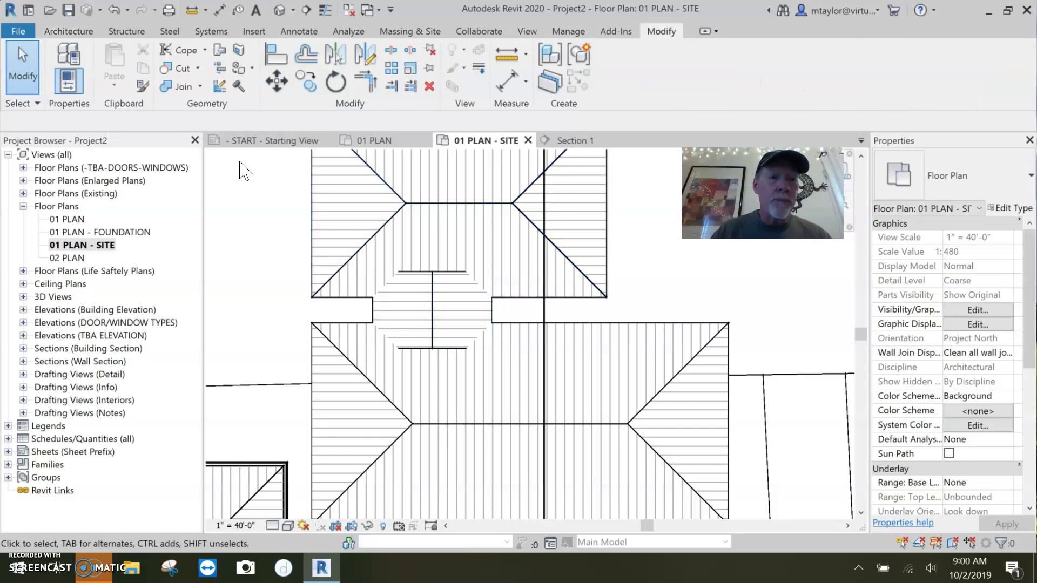
left_click(219, 51)
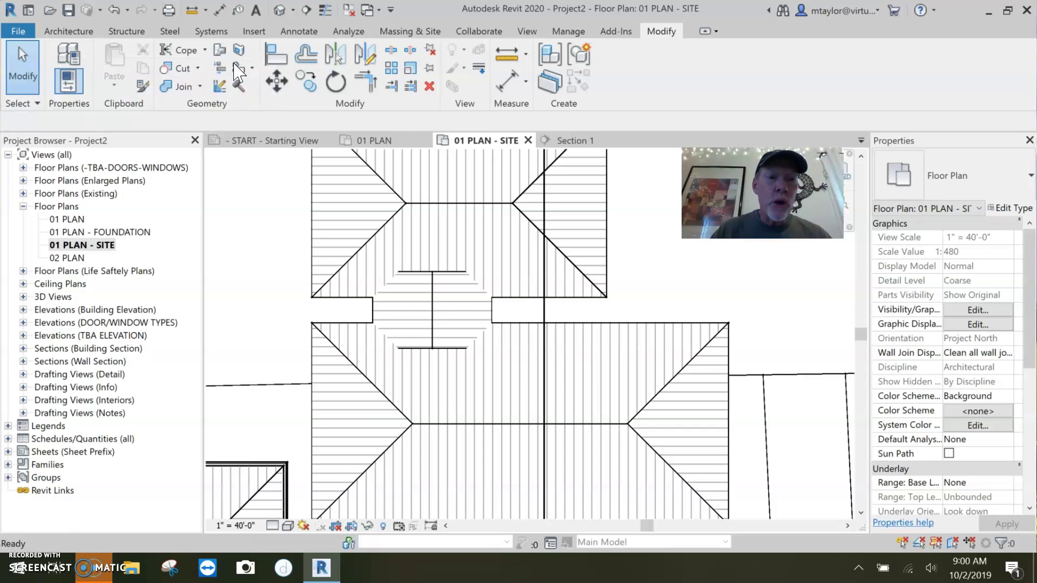
left_click(418, 278)
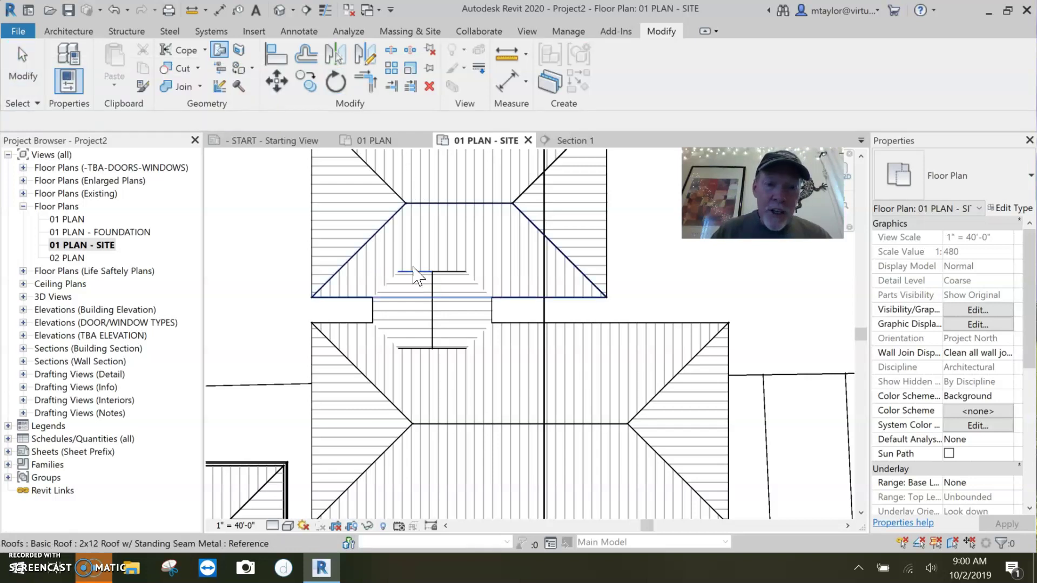
left_click(428, 239)
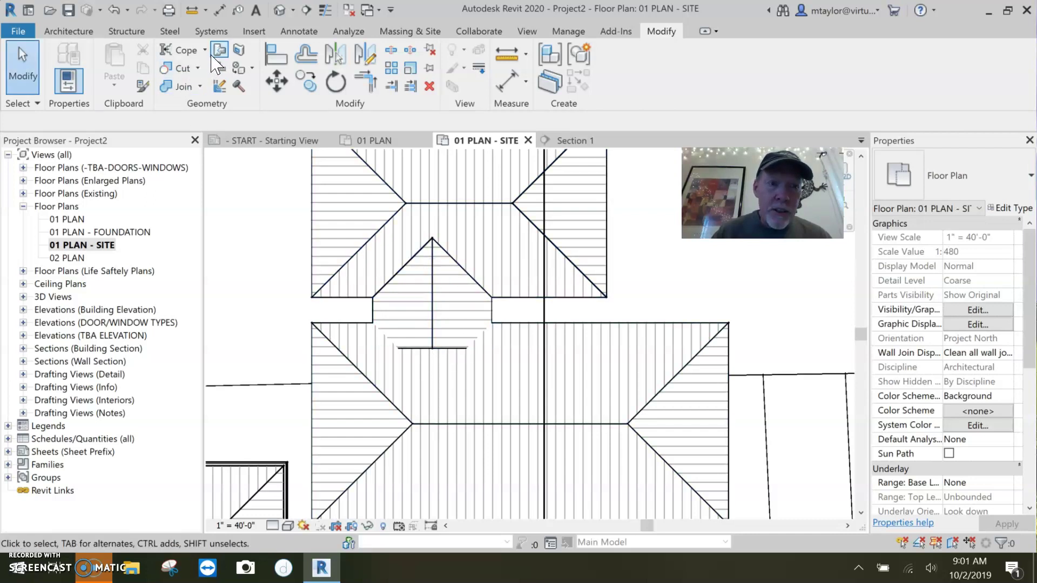
Join the lower end of the connector roof to the facing slope of the lower block's roof with Join/Unjoin Roof
key("Return")
left_click(425, 351)
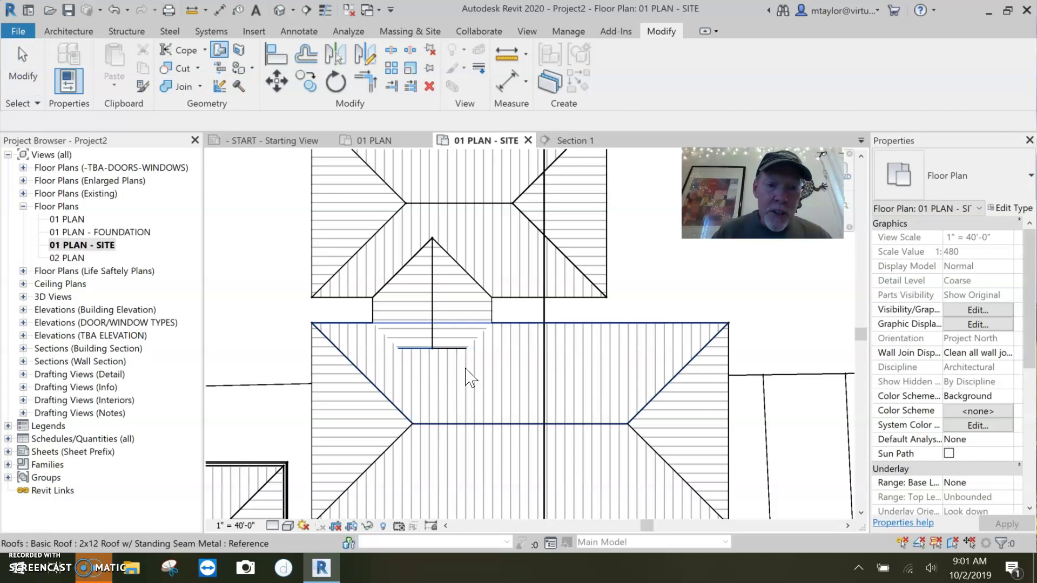
left_click(462, 392)
key("Escape")
scroll(558, 389, "down", 3)
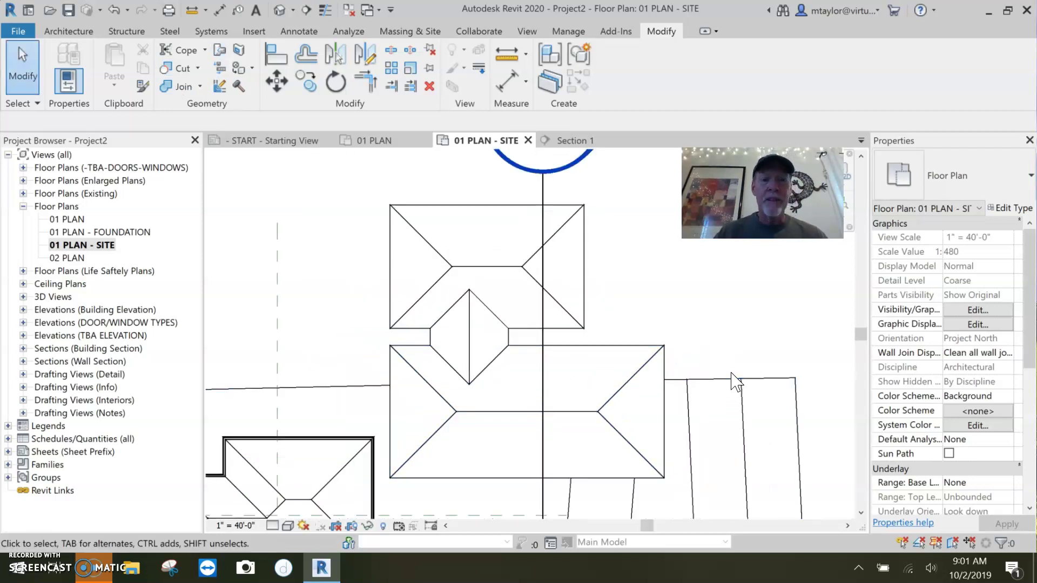